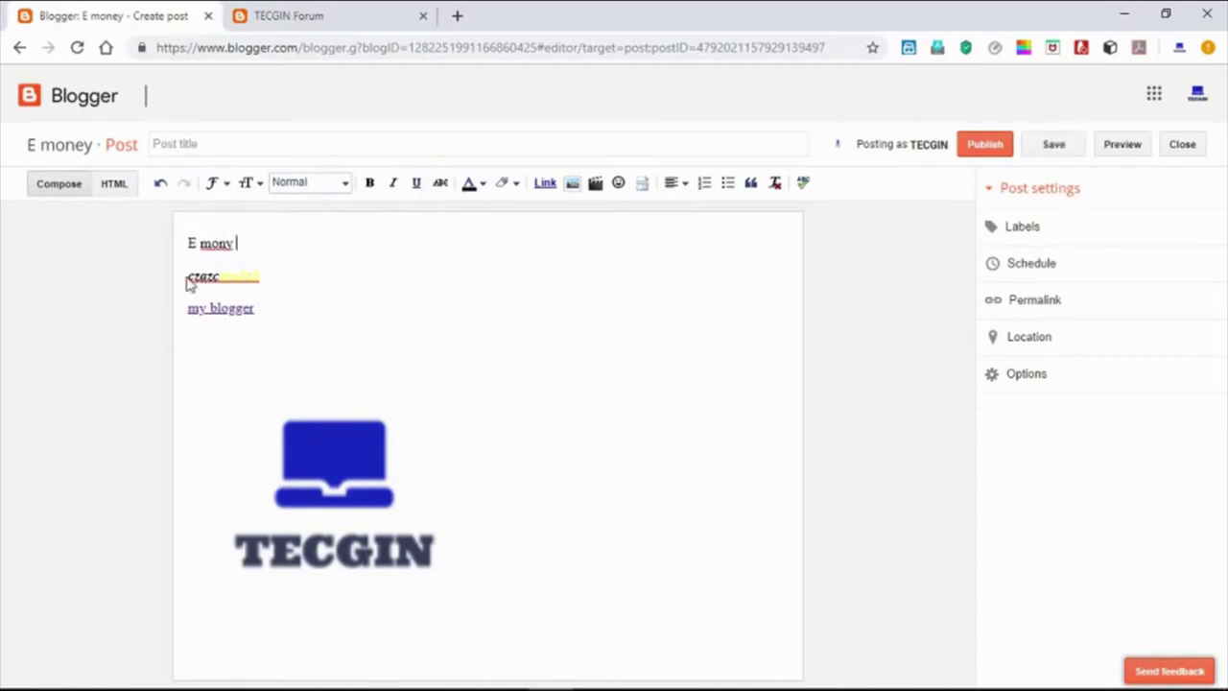
left_click_drag(193, 277, 496, 411)
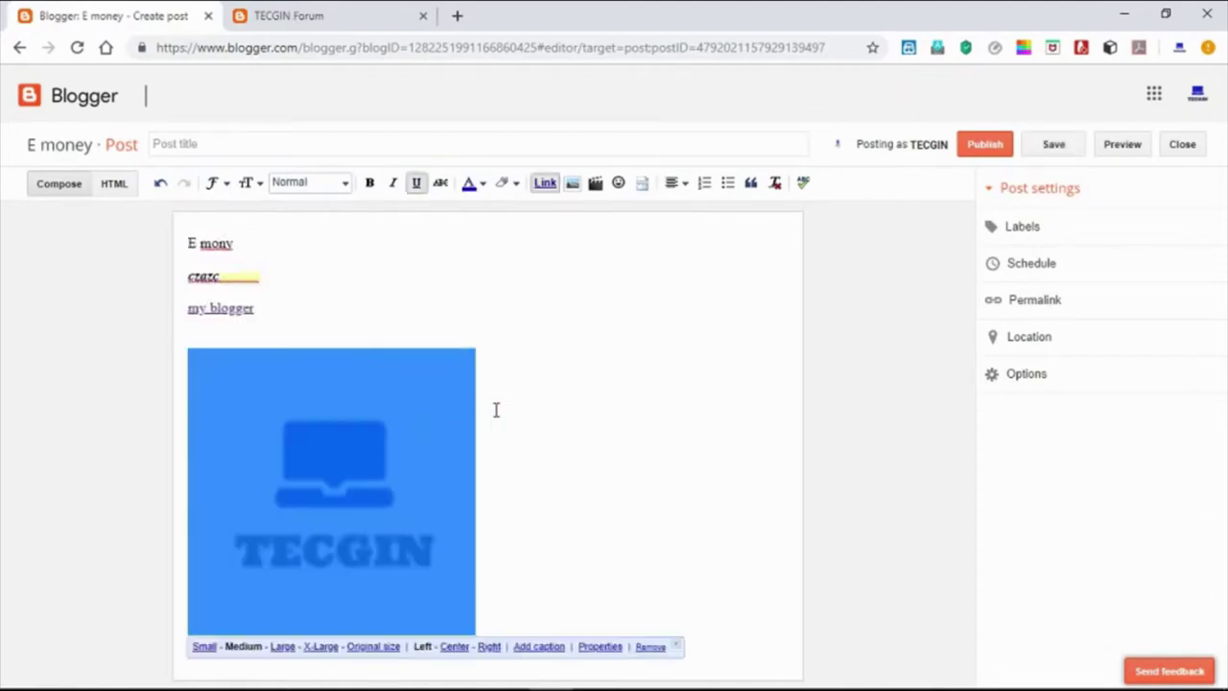
left_click(496, 412)
left_click(396, 11)
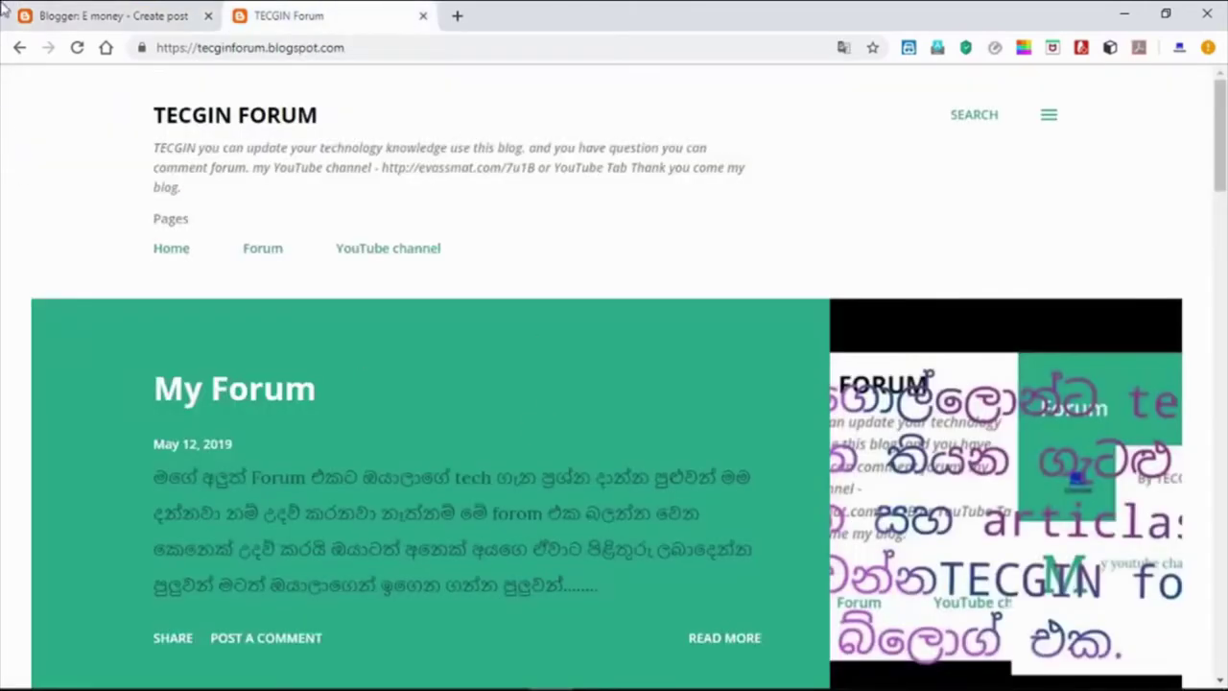
left_click(105, 14)
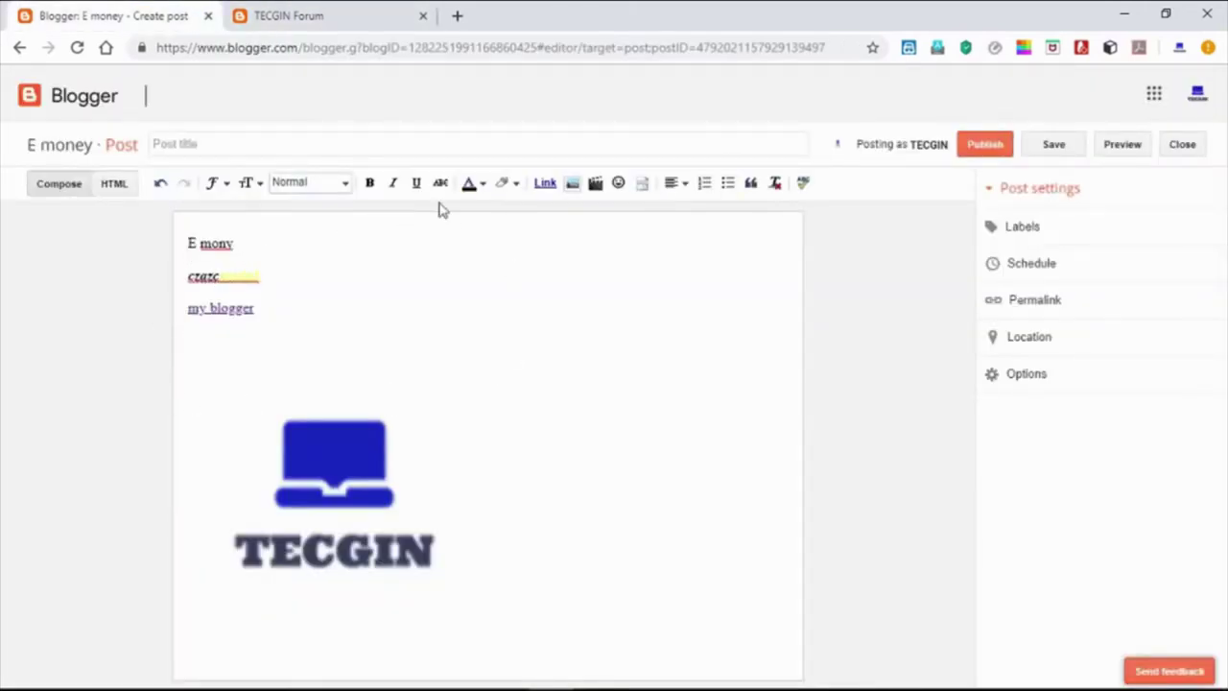
- Insert a jump break below the "E mony" line and add a bulleted item "ccdcd" under the "my blogger" link
left_click(642, 183)
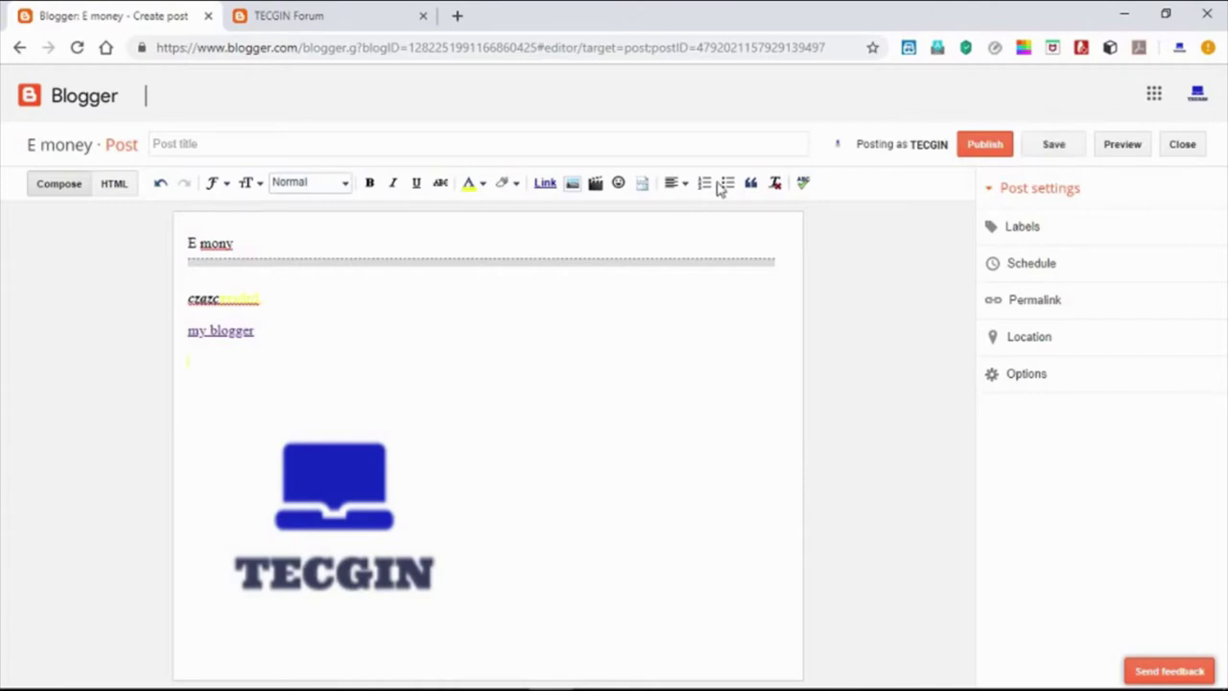
left_click(705, 183)
left_click(726, 191)
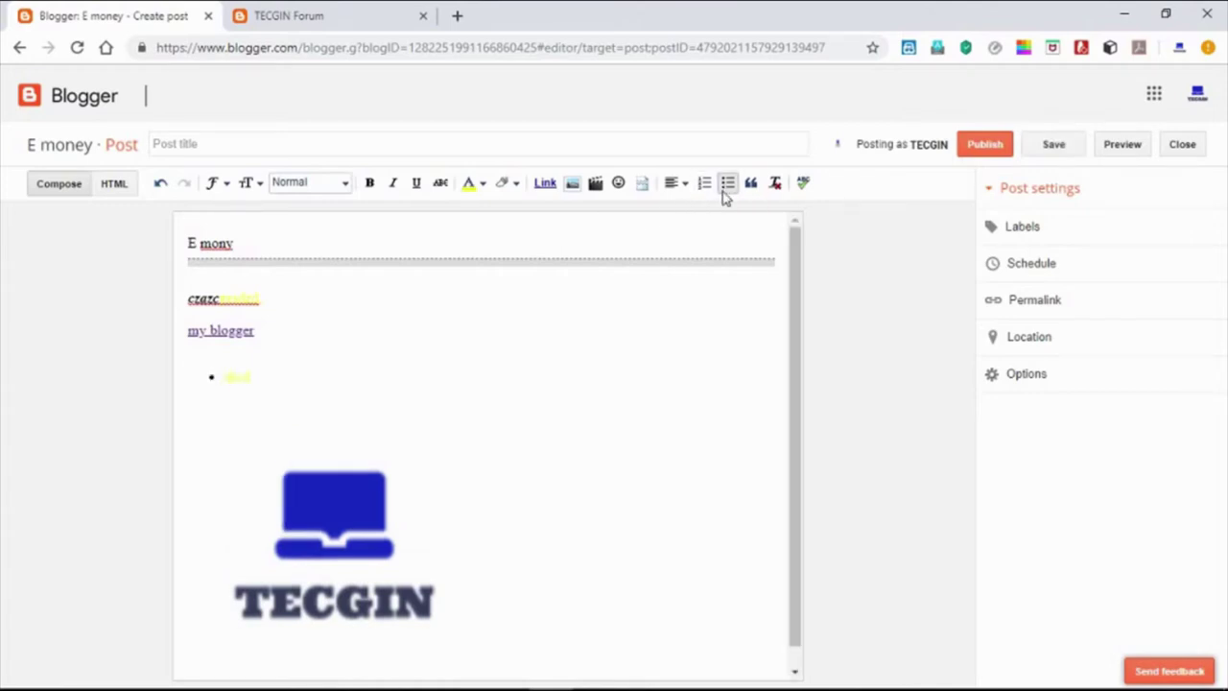
- Publish the post and open the live E money blog
left_click(984, 144)
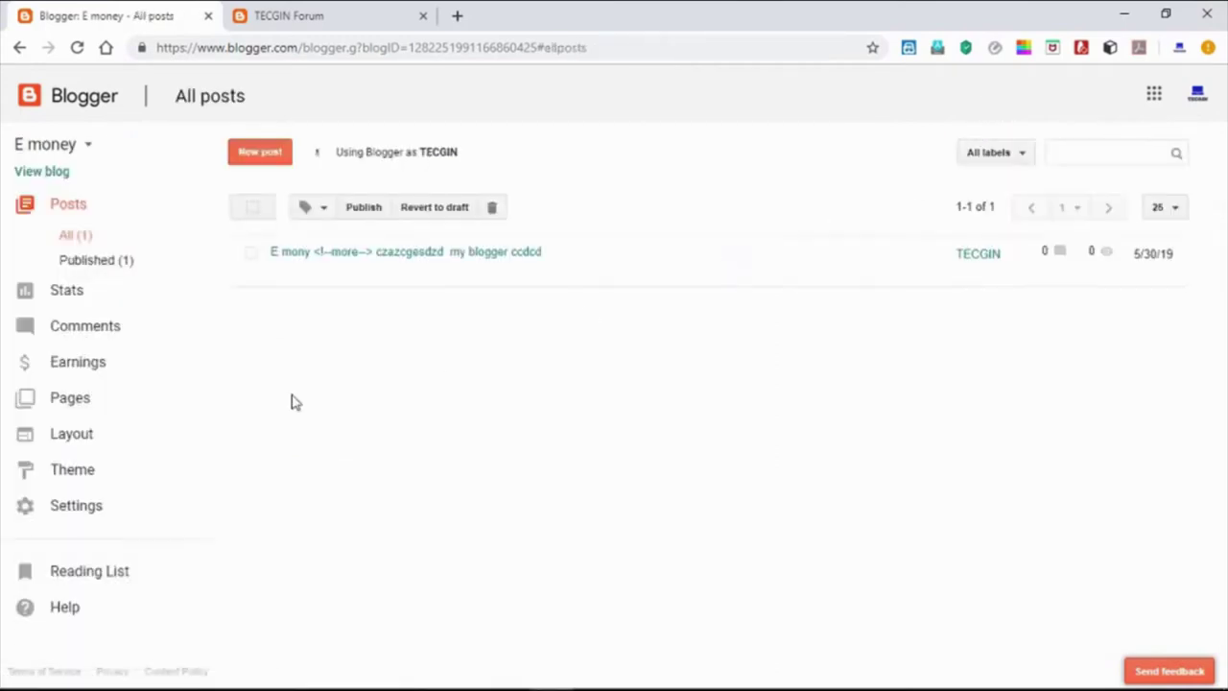
left_click(66, 173)
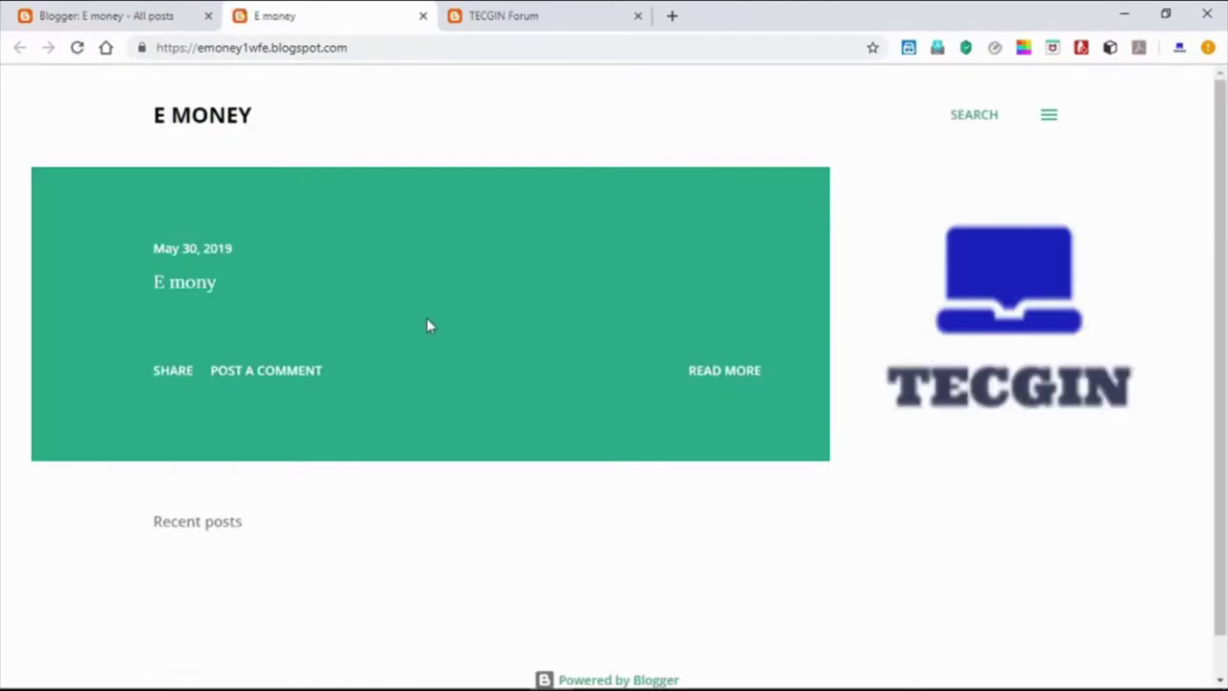
- Examine the live blog's address, title and post excerpt, and open the full post through its read-more link
left_click(354, 47)
left_click(251, 109)
left_click_drag(152, 115, 322, 118)
left_click(317, 123)
left_click_drag(148, 284, 221, 284)
left_click(215, 286)
left_click(720, 371)
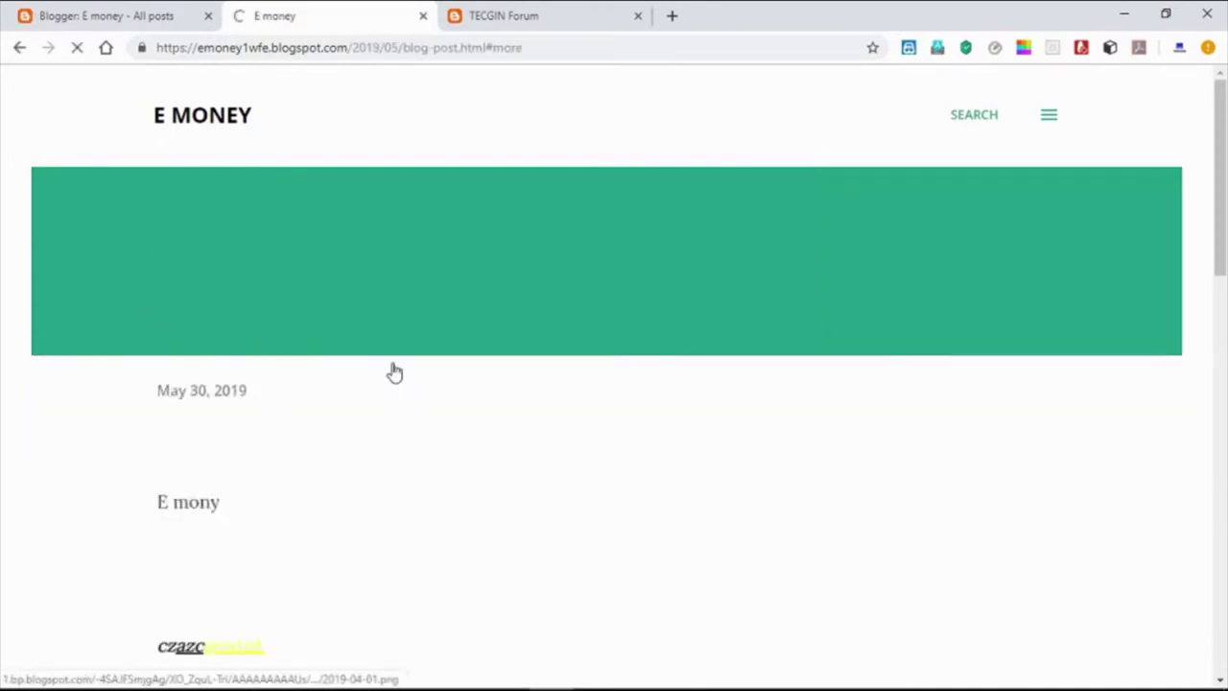
scroll(391, 403, "up", 6)
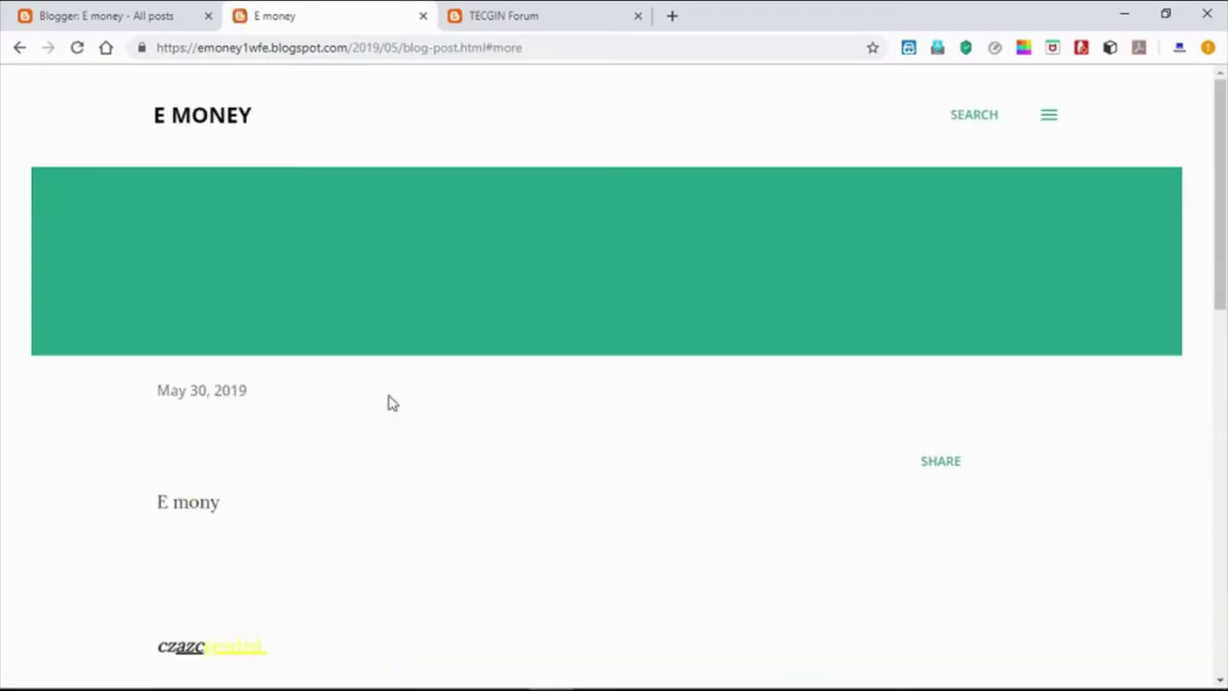
scroll(388, 402, "down", 5)
- Test the "my blogger" link in the published post, look through the linked blog and close it
left_click(206, 133)
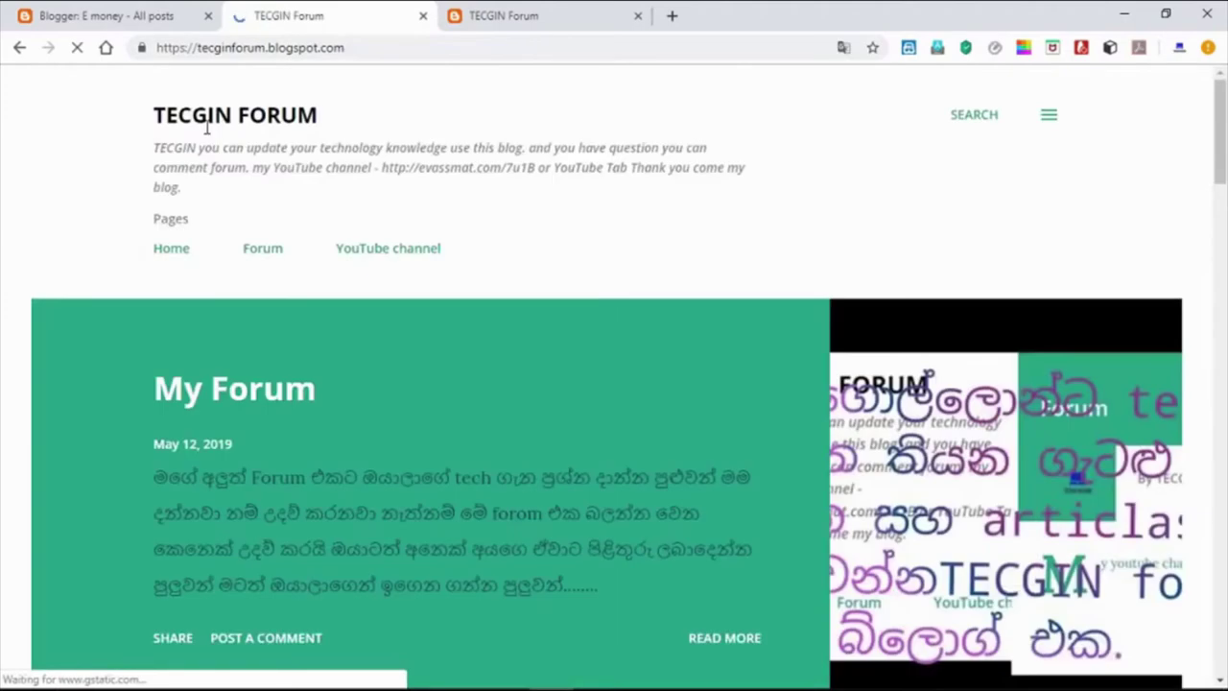
scroll(757, 340, "down", 15)
scroll(757, 339, "up", 12)
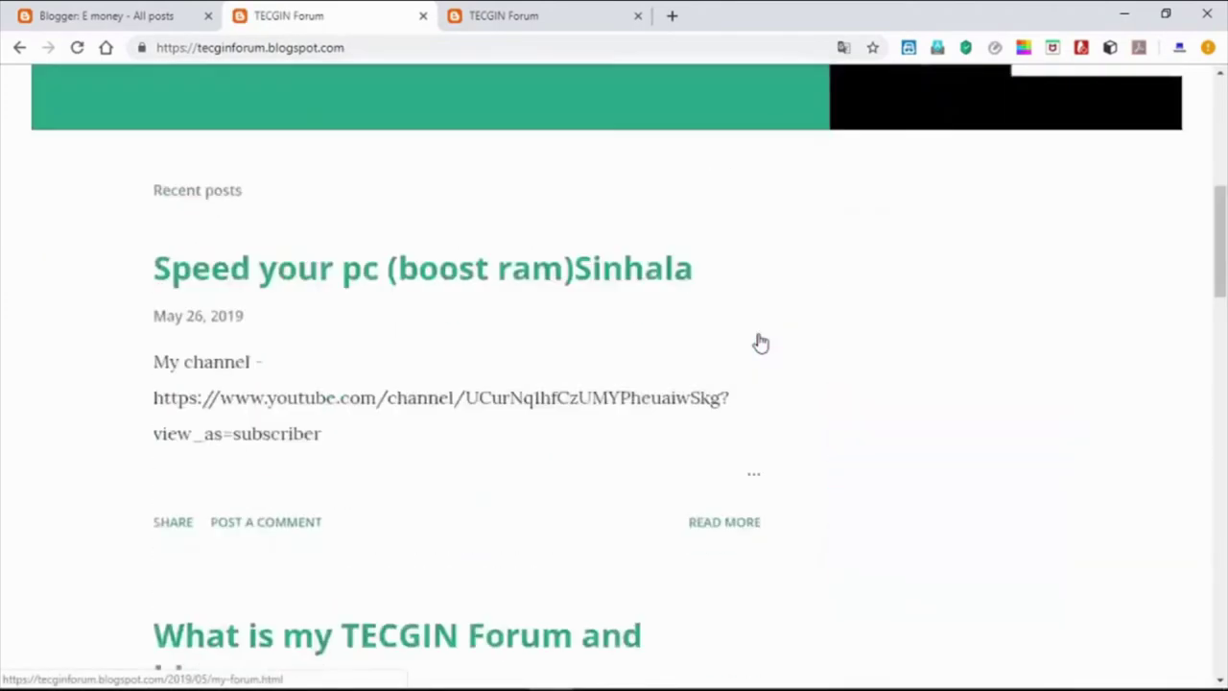
left_click(423, 16)
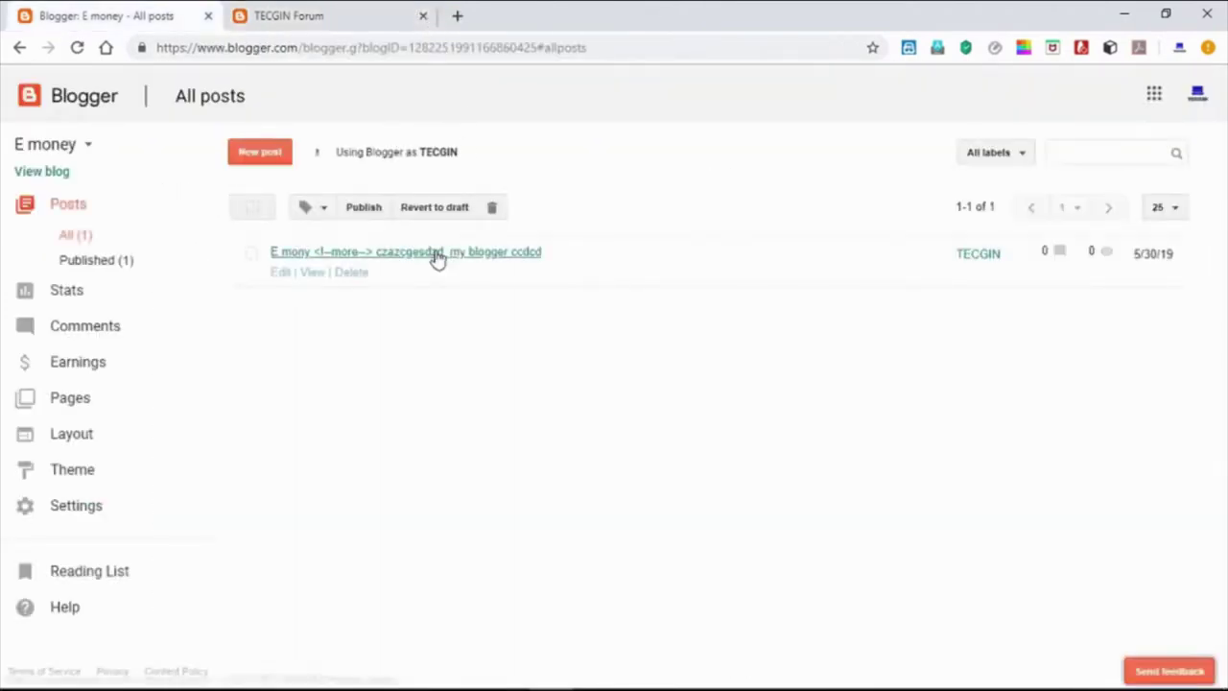
- Reopen the published post for editing and remove the link from the "my blogger" text
left_click(284, 276)
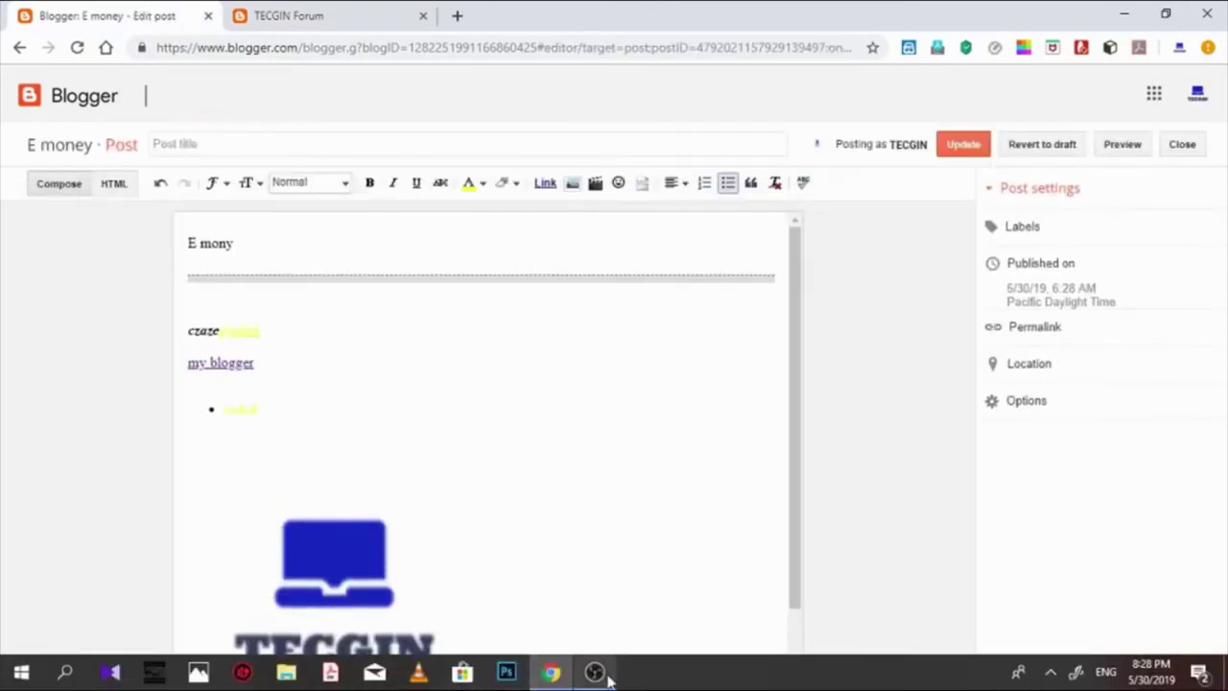
left_click(607, 675)
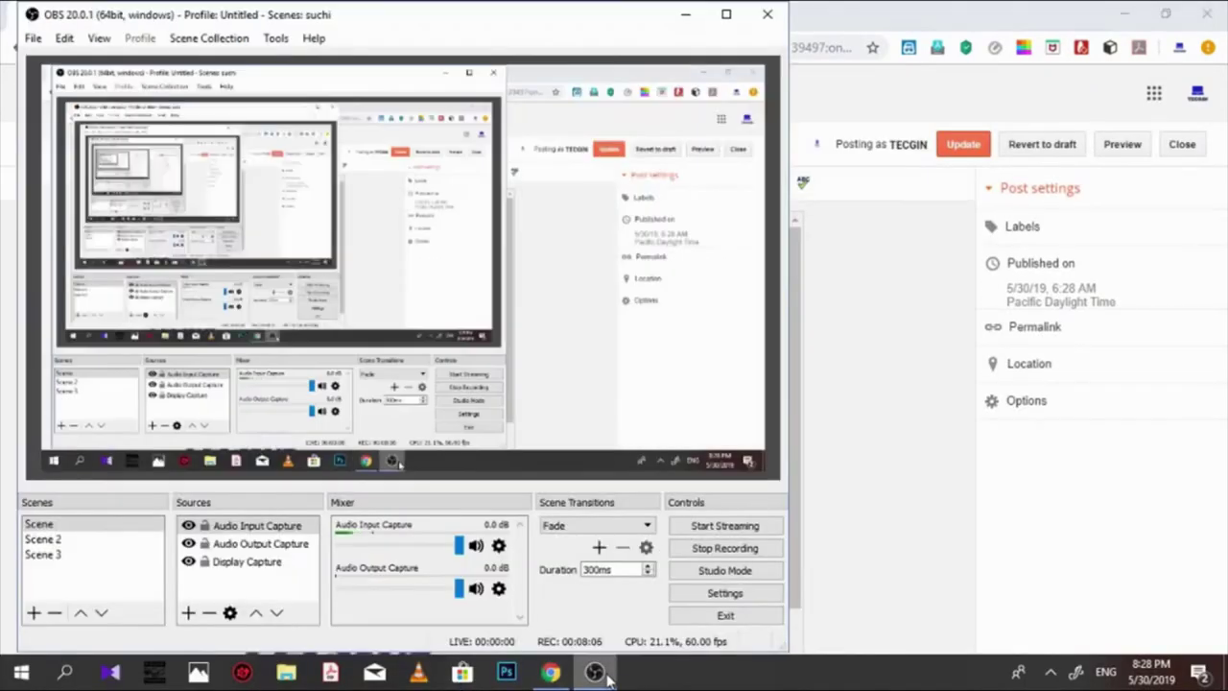
left_click(606, 676)
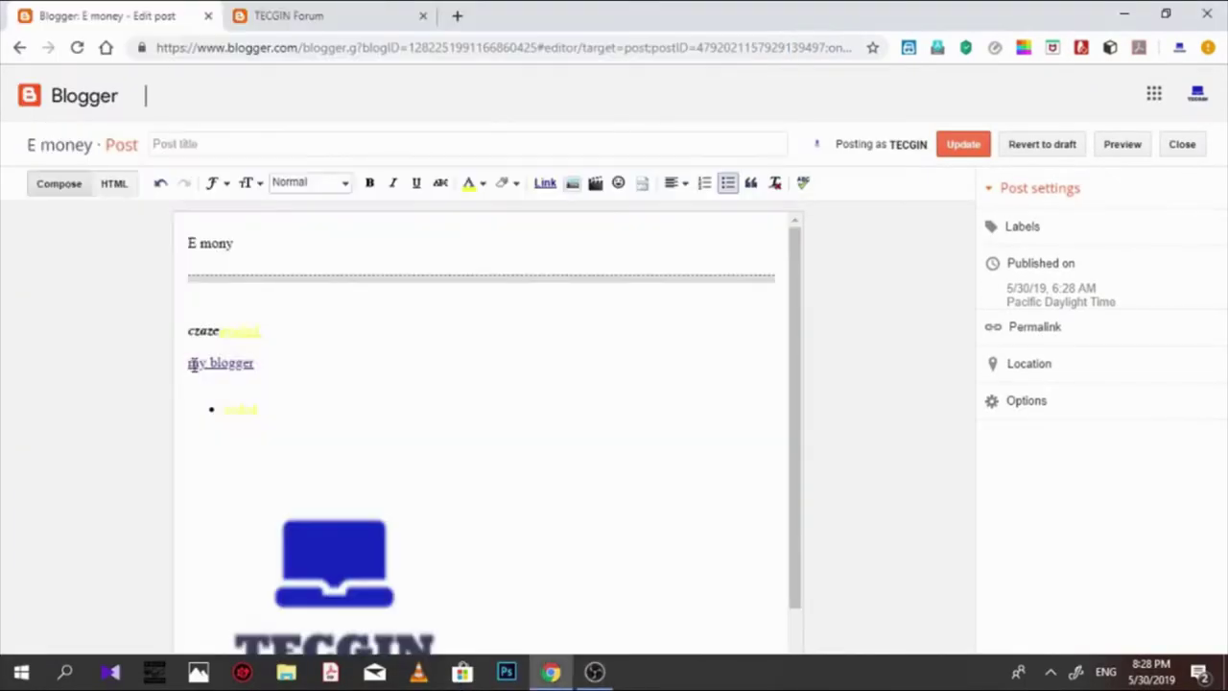
left_click_drag(264, 365, 185, 366)
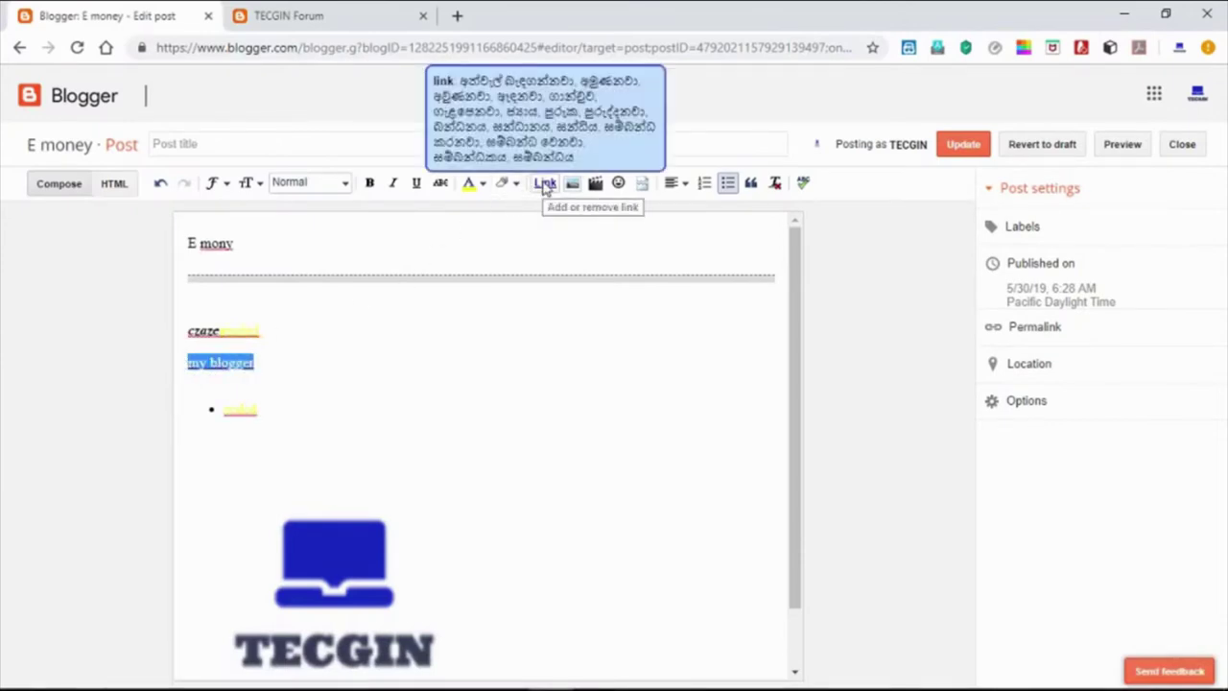
left_click(544, 184)
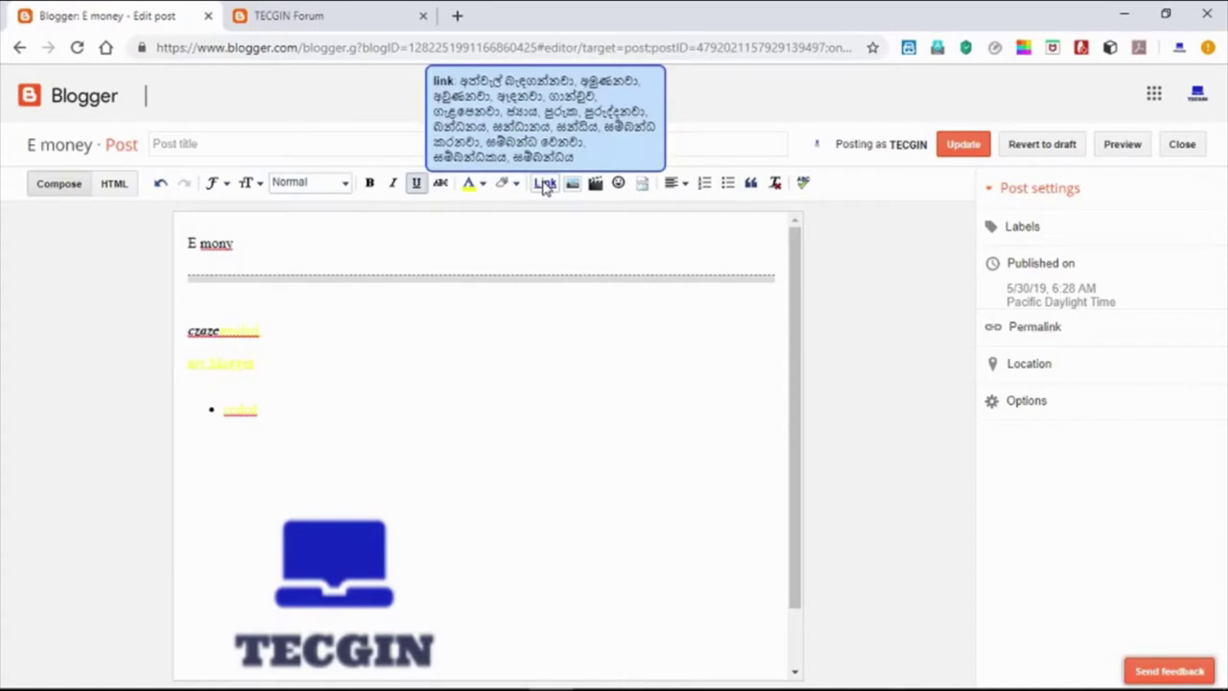
- Try the "Open this link in a new window" option in the link settings and dismiss them without adding a link
left_click(544, 184)
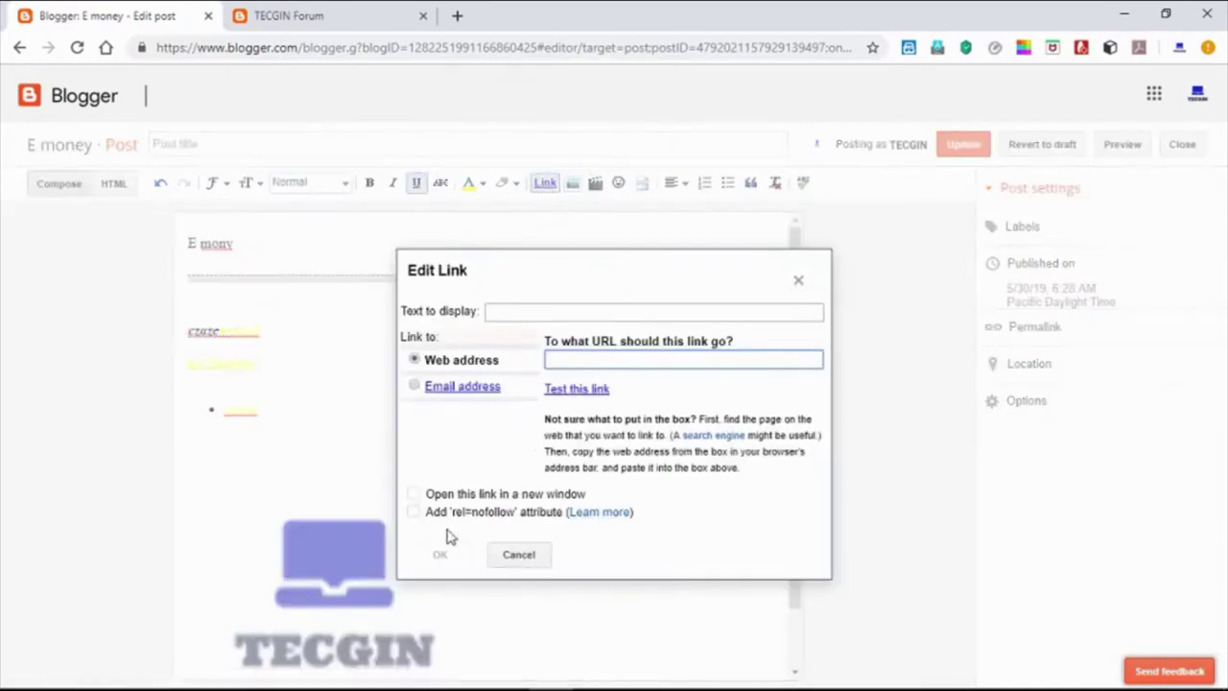
left_click(431, 496)
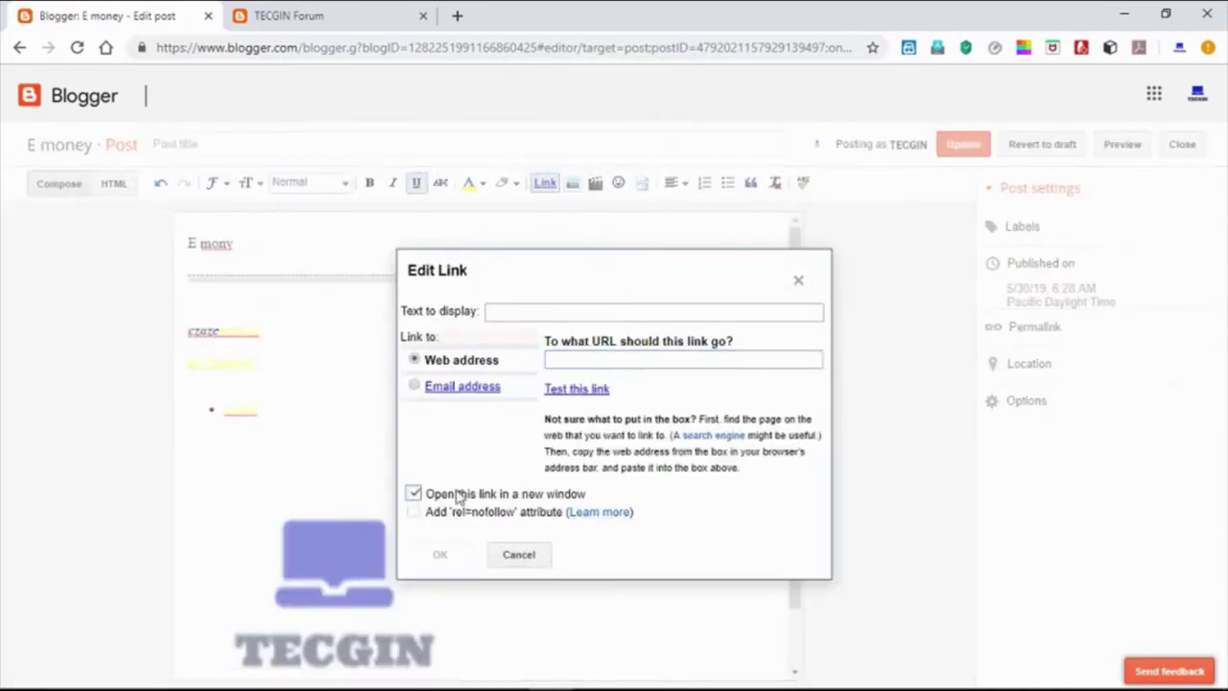
left_click(800, 282)
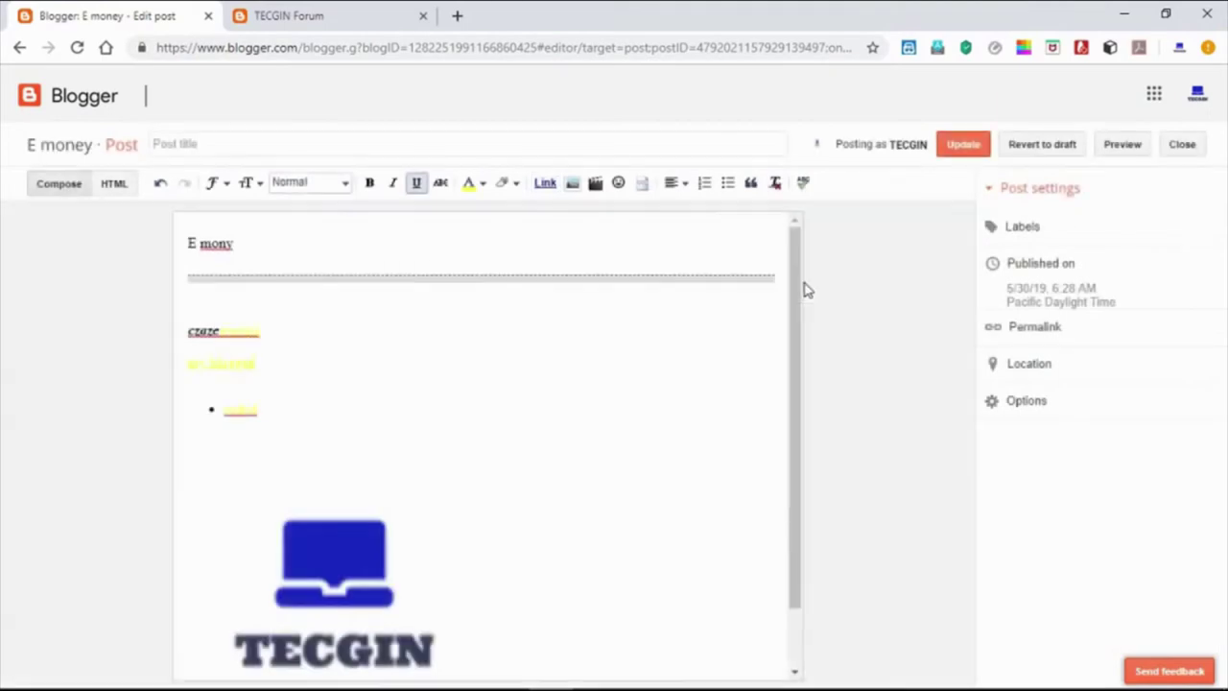
- Leave the post editor for the list of all posts, discarding the unsaved changes
left_click(278, 16)
left_click(111, 16)
left_click(19, 47)
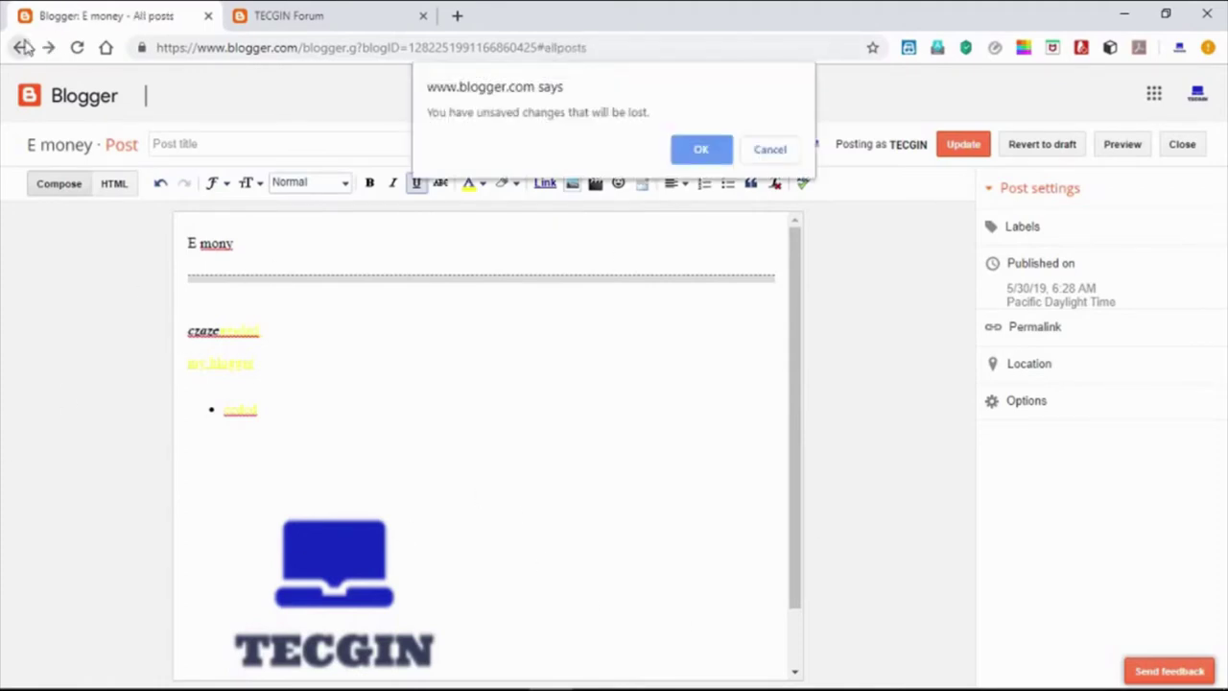
left_click(700, 150)
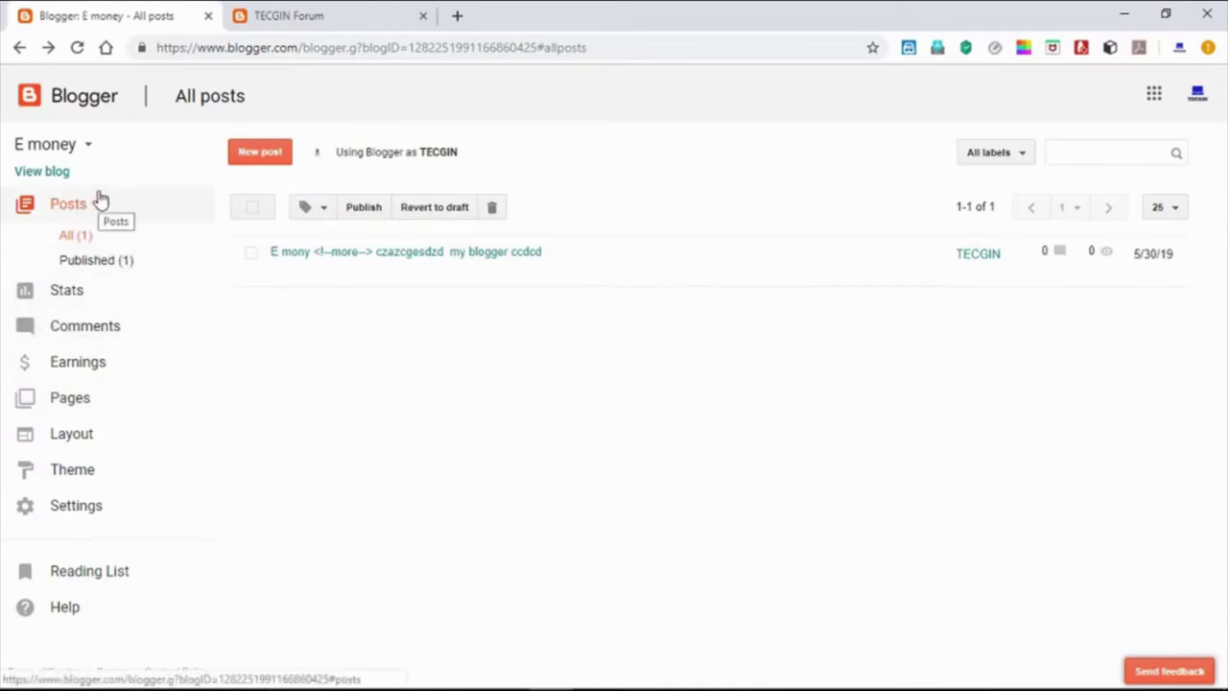
- Look at the blog's overview stats and its published comments
left_click(94, 295)
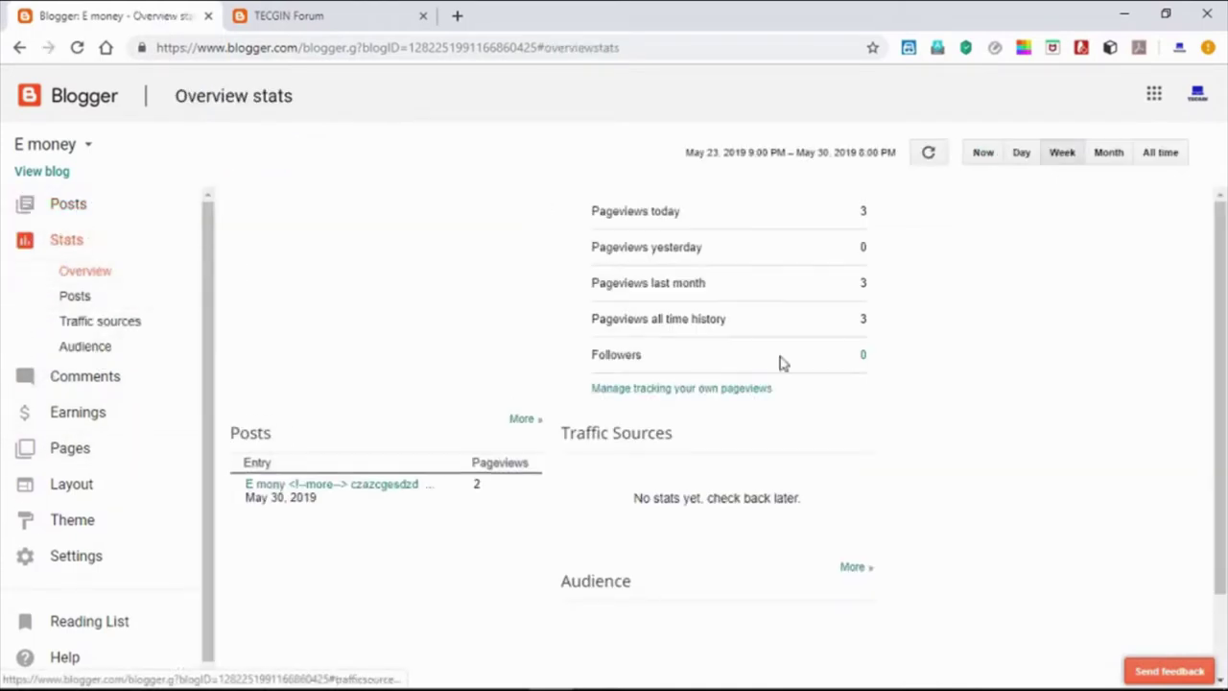
left_click(82, 380)
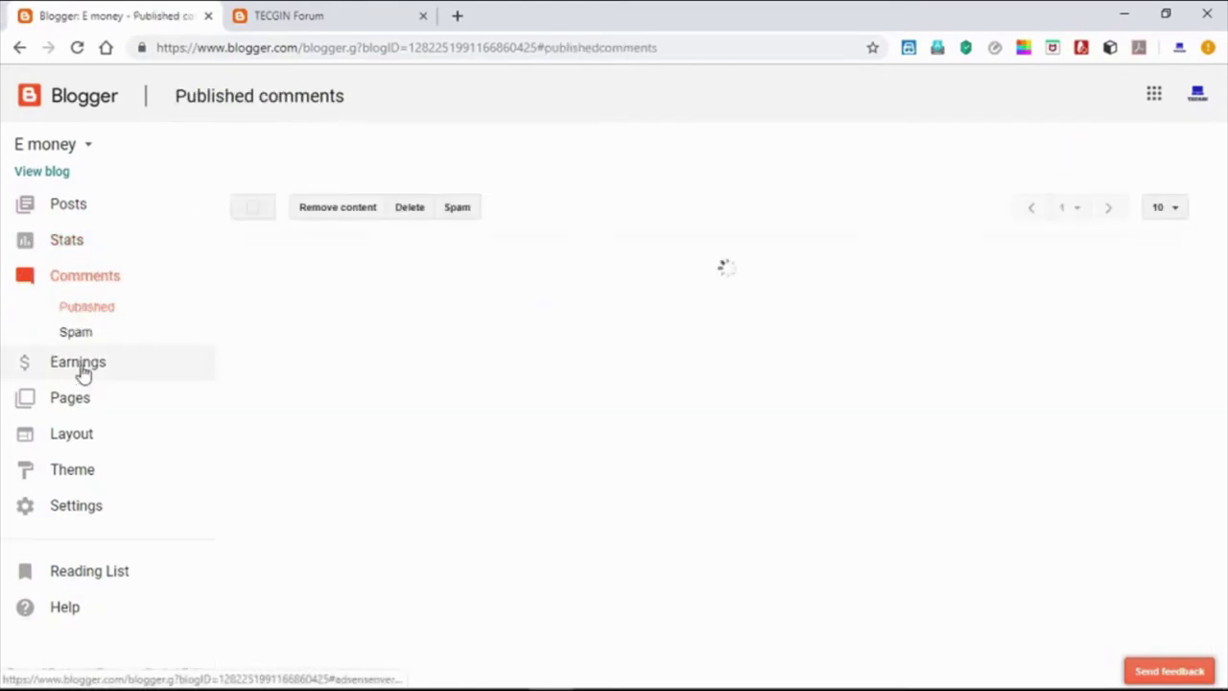
- Create a new page in the blog with the body lines "moneysf", "vfds", "dsvd" and "e"
left_click(114, 407)
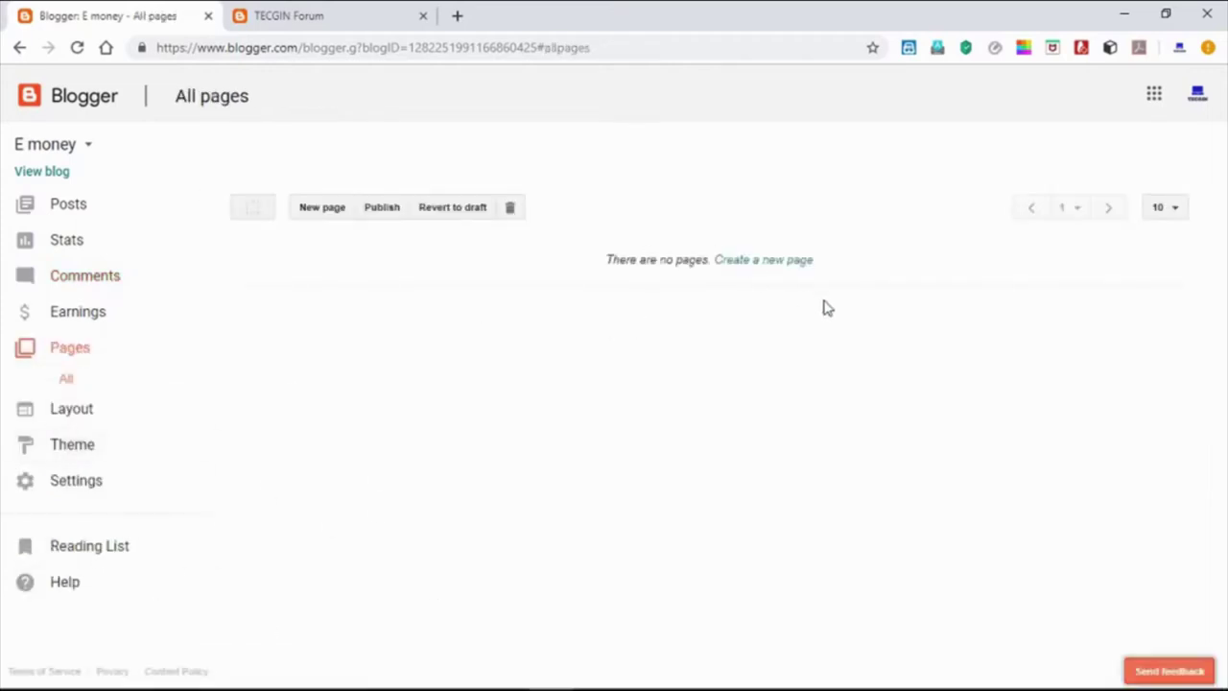
left_click(746, 261)
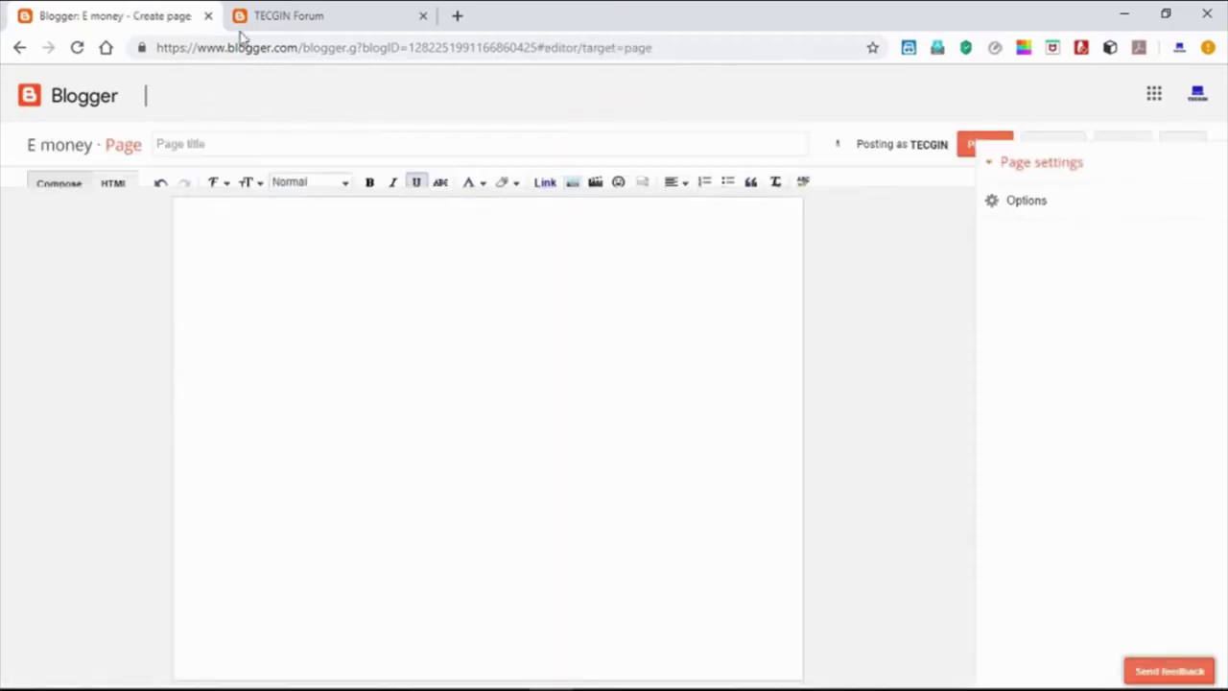
left_click(338, 10)
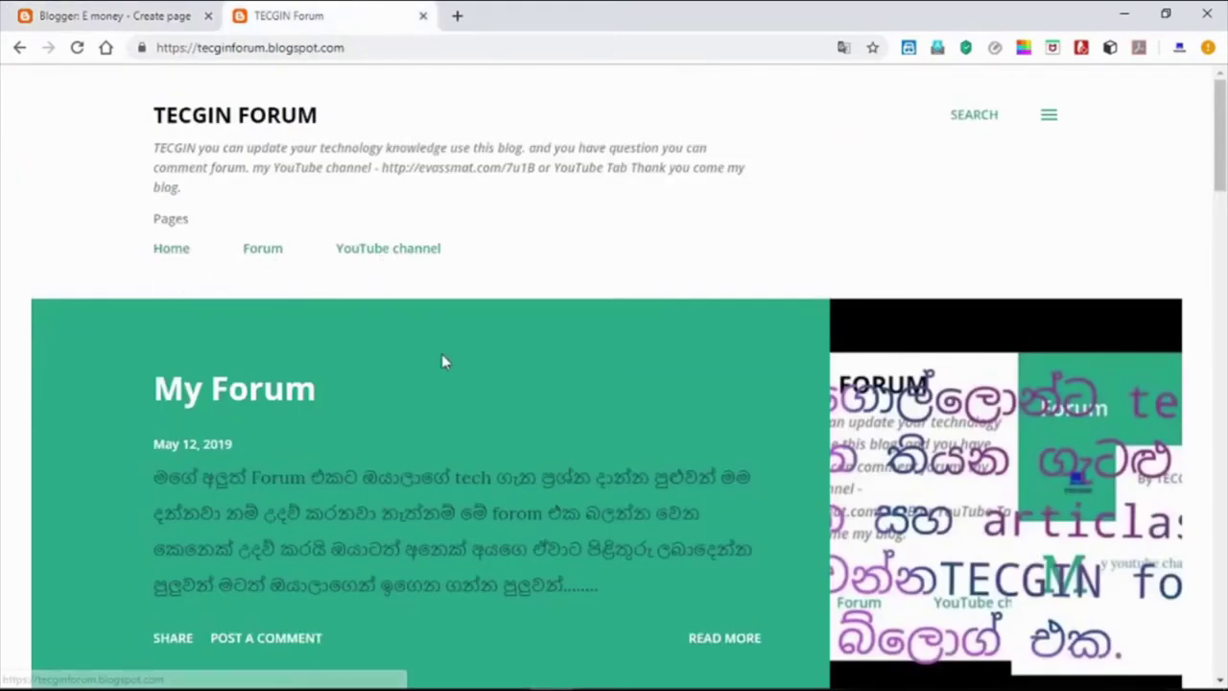
left_click(88, 9)
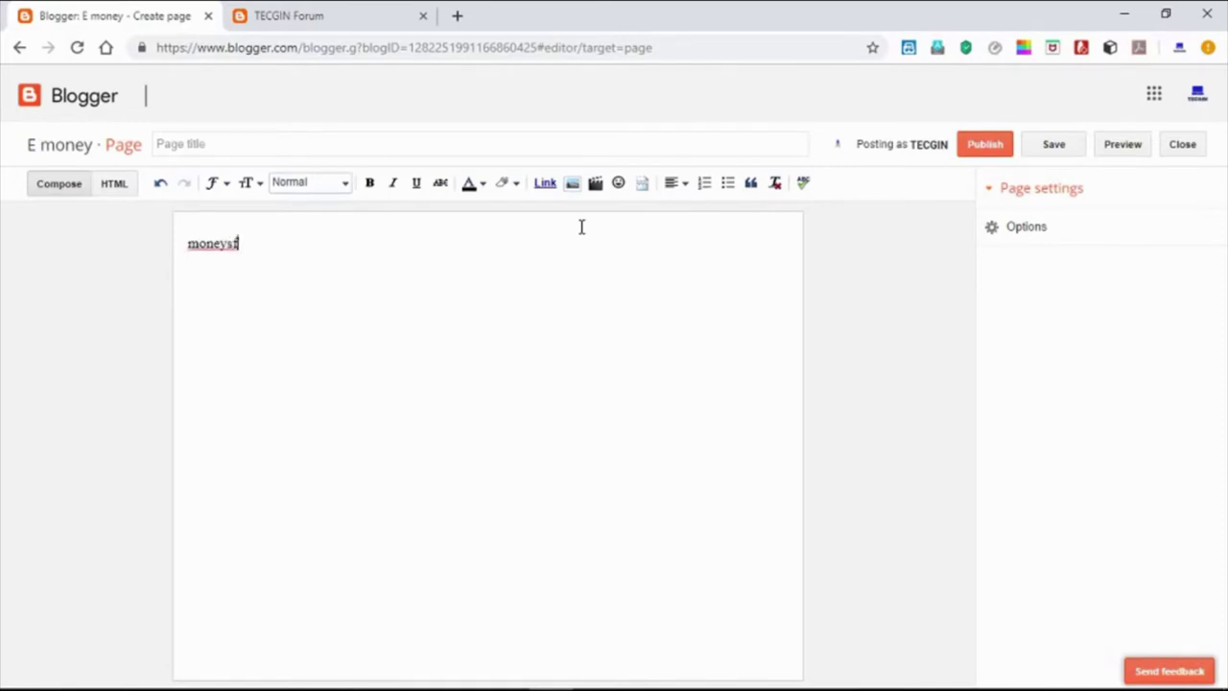
type("vfds")
key("Return")
type("e")
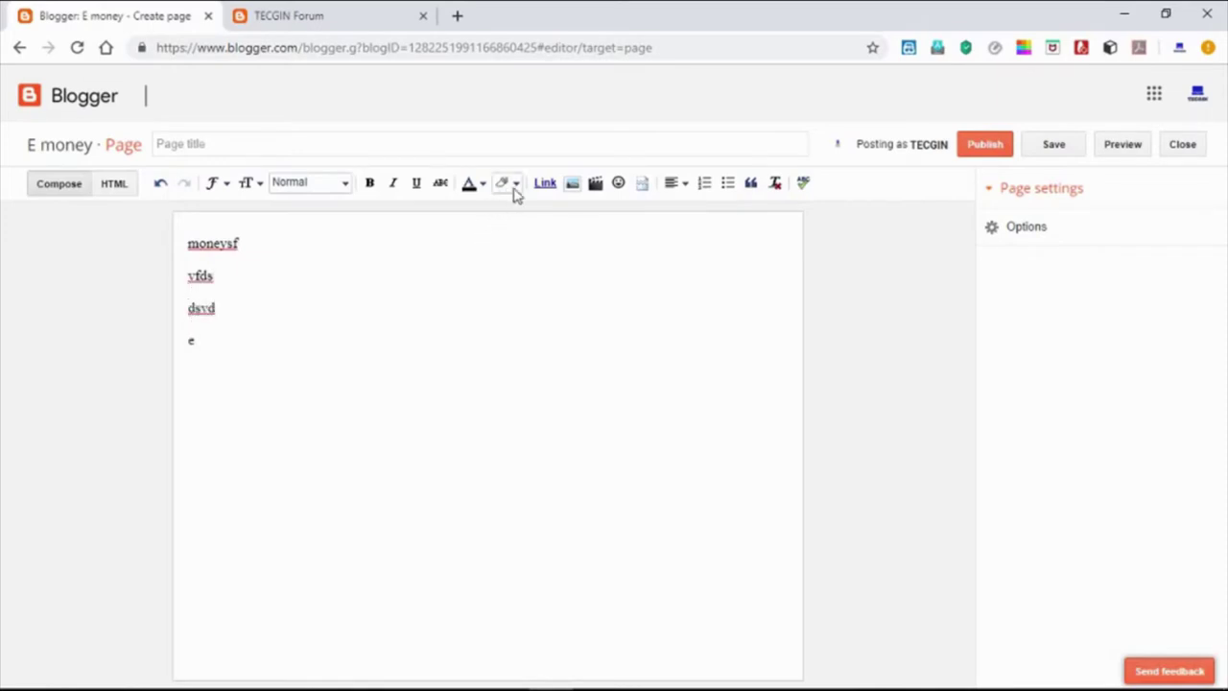
- Title the new page "srgrg" and publish it
left_click(295, 144)
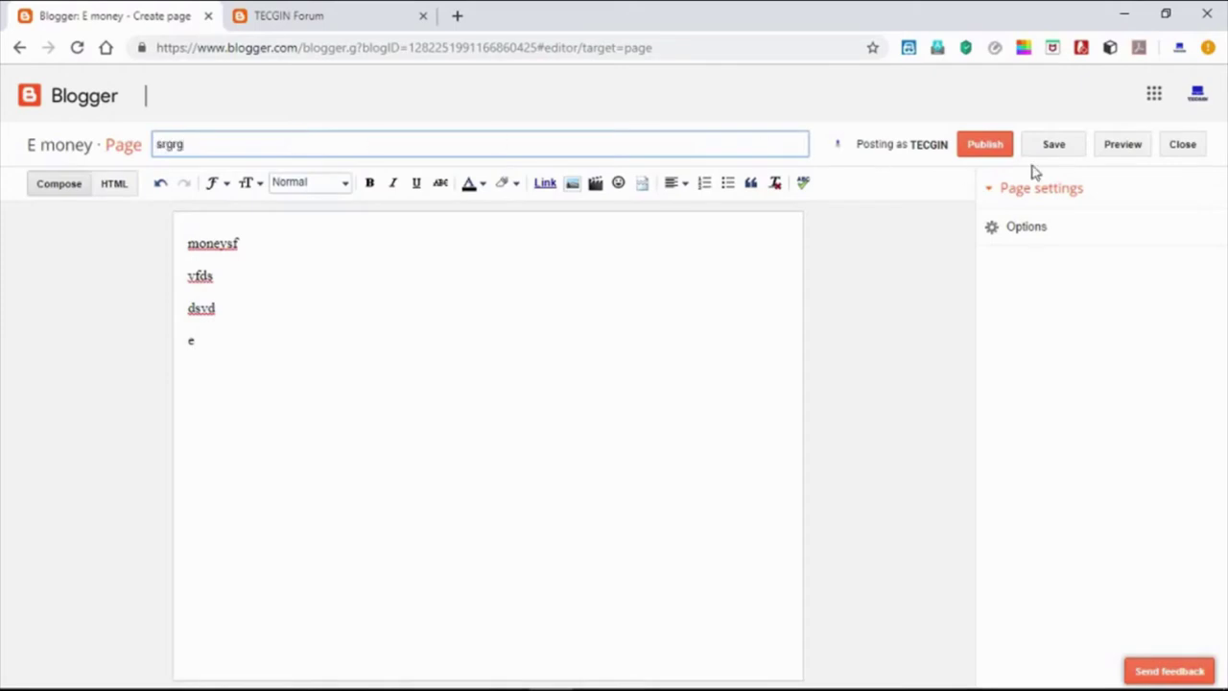
left_click(985, 144)
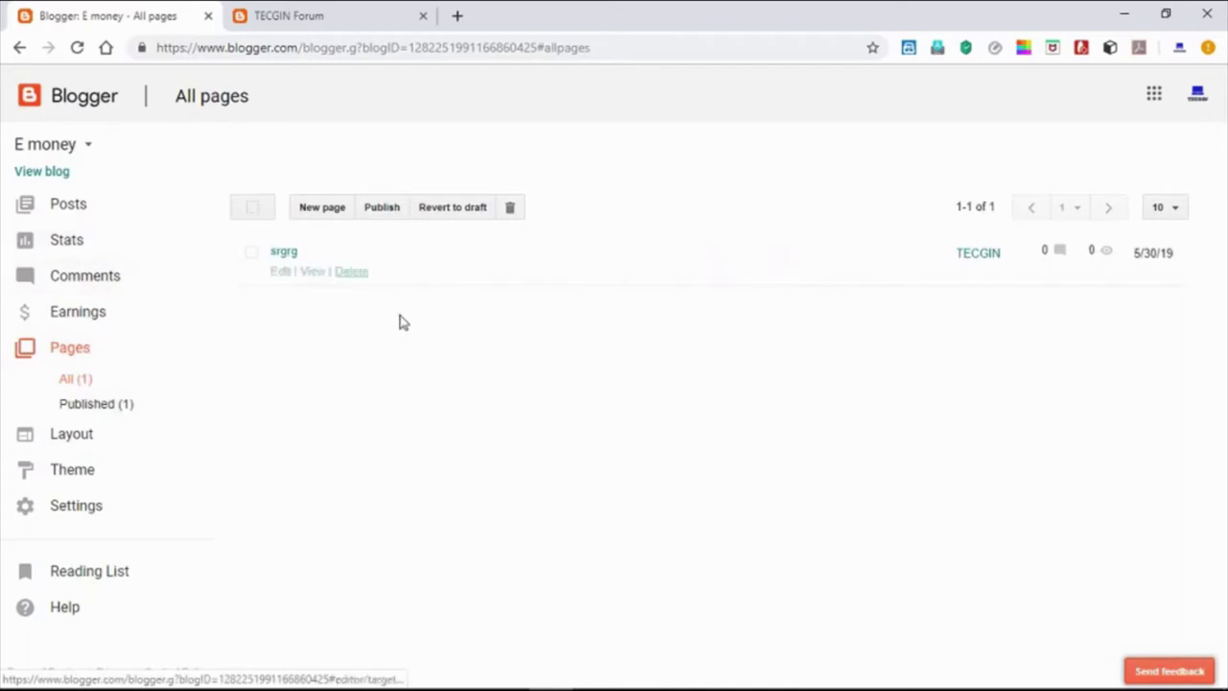
- View the live E money blog, compare its header with the TECGIN Forum blog's page links, and return to the page list
left_click(53, 172)
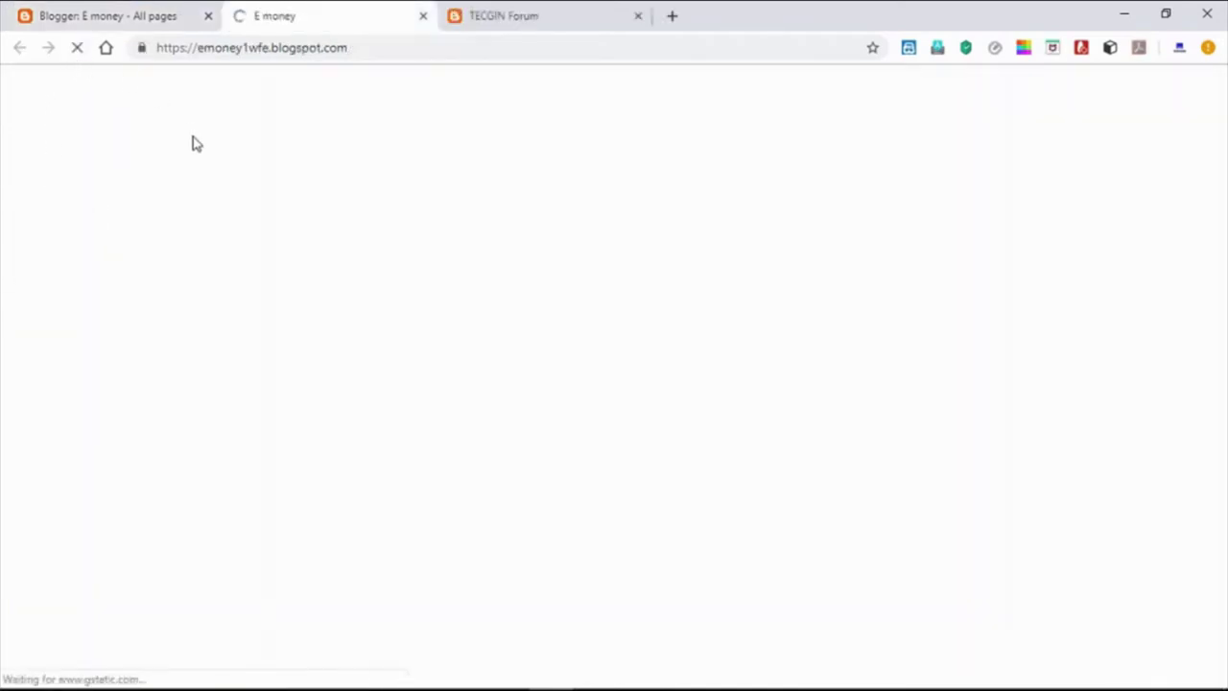
left_click(487, 17)
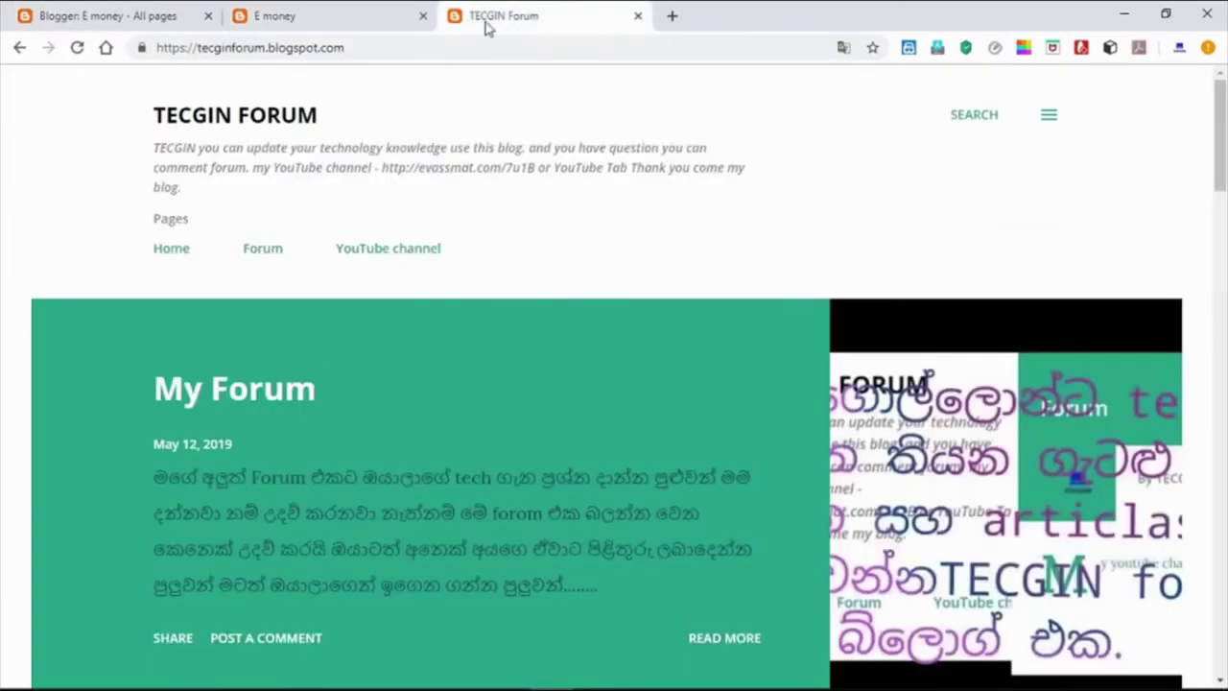
left_click(270, 16)
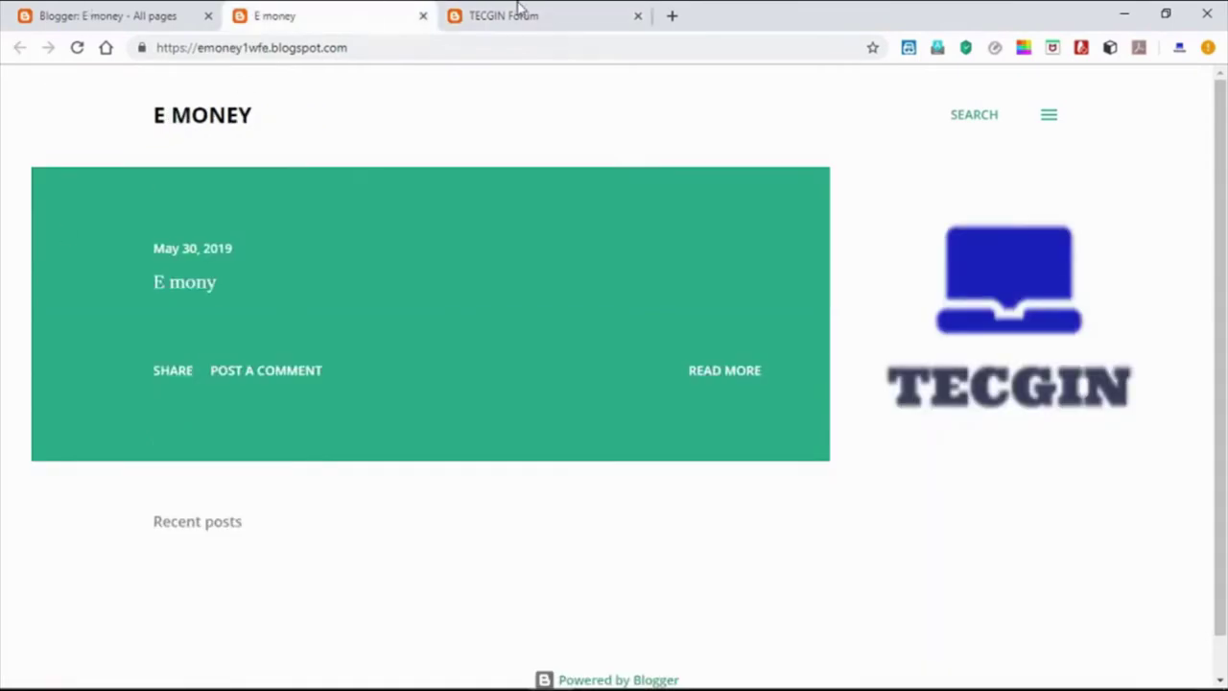
left_click(157, 13)
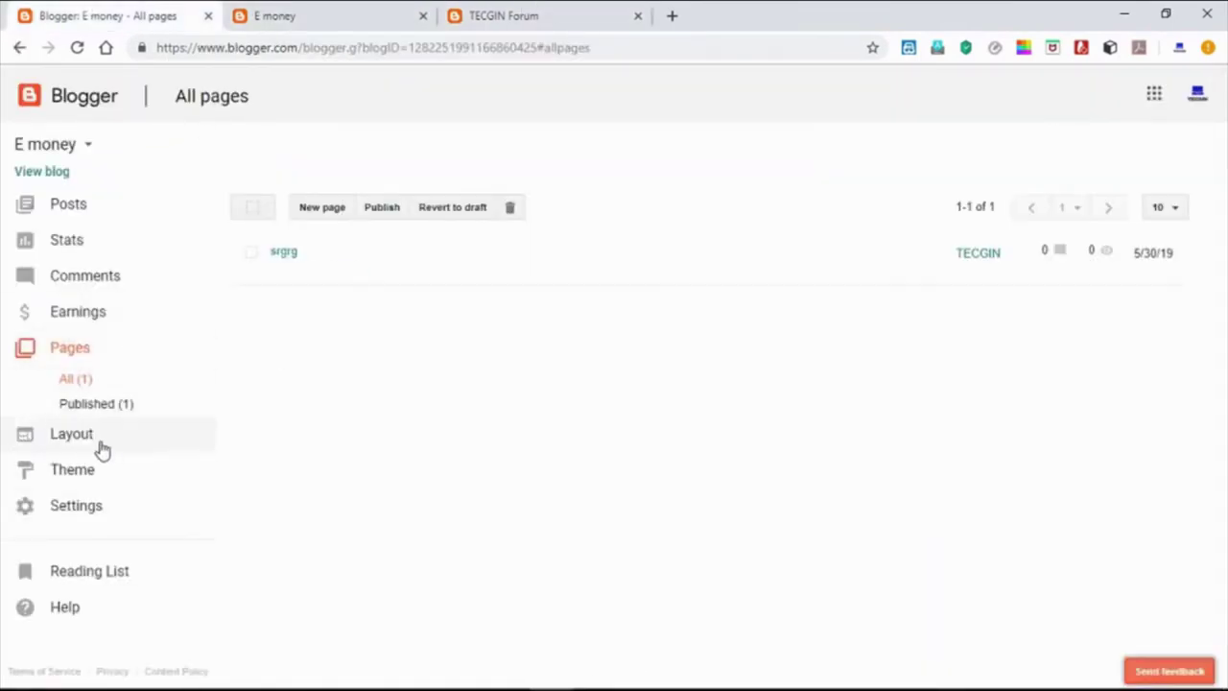
- Open the blog's layout, then compare the sidebar contents of the live E money and TECGIN Forum blogs
left_click(71, 438)
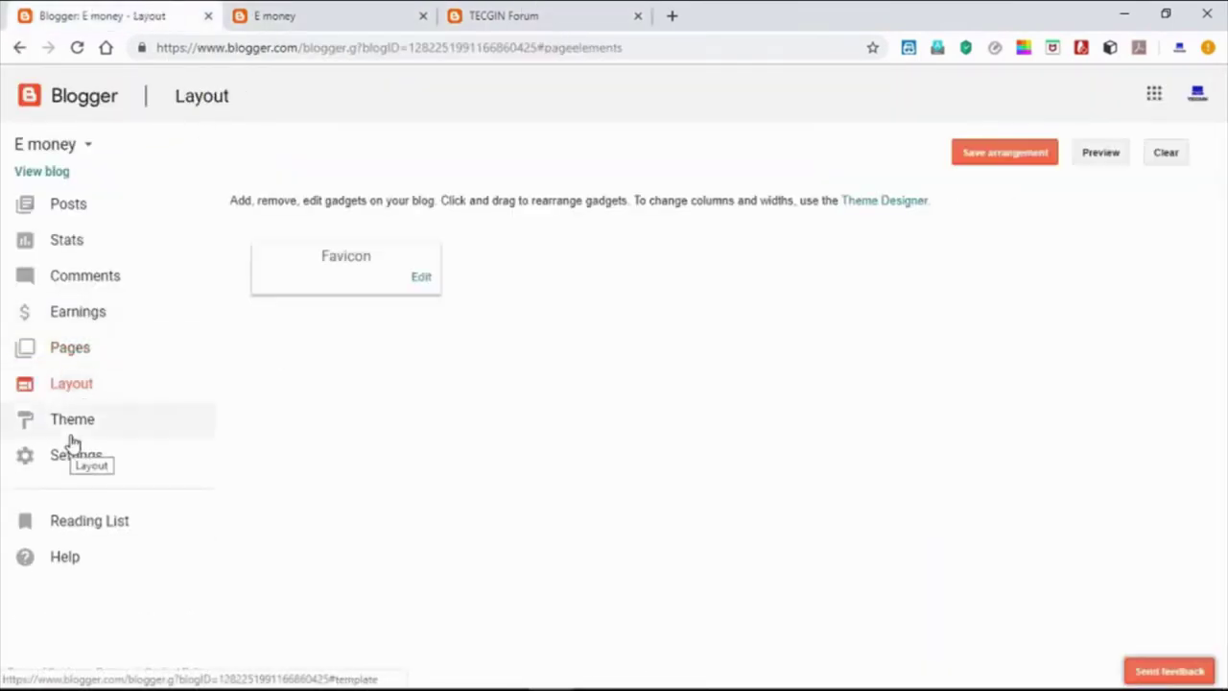
left_click(70, 437)
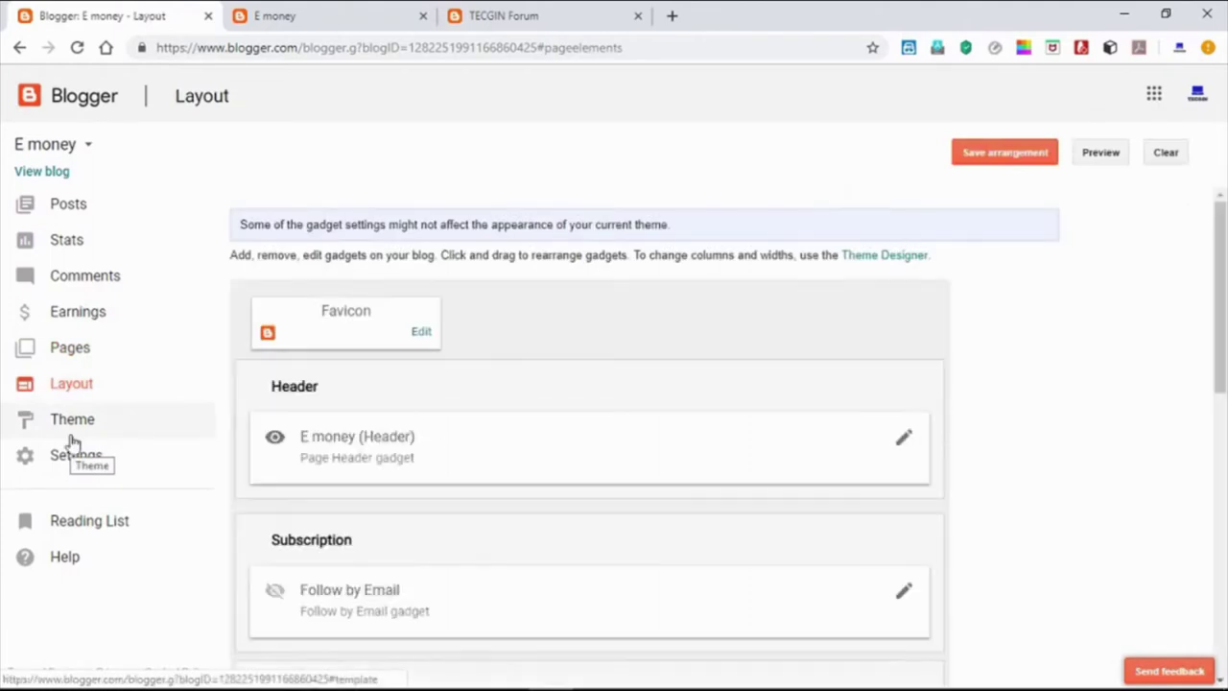
left_click(348, 15)
left_click(1053, 115)
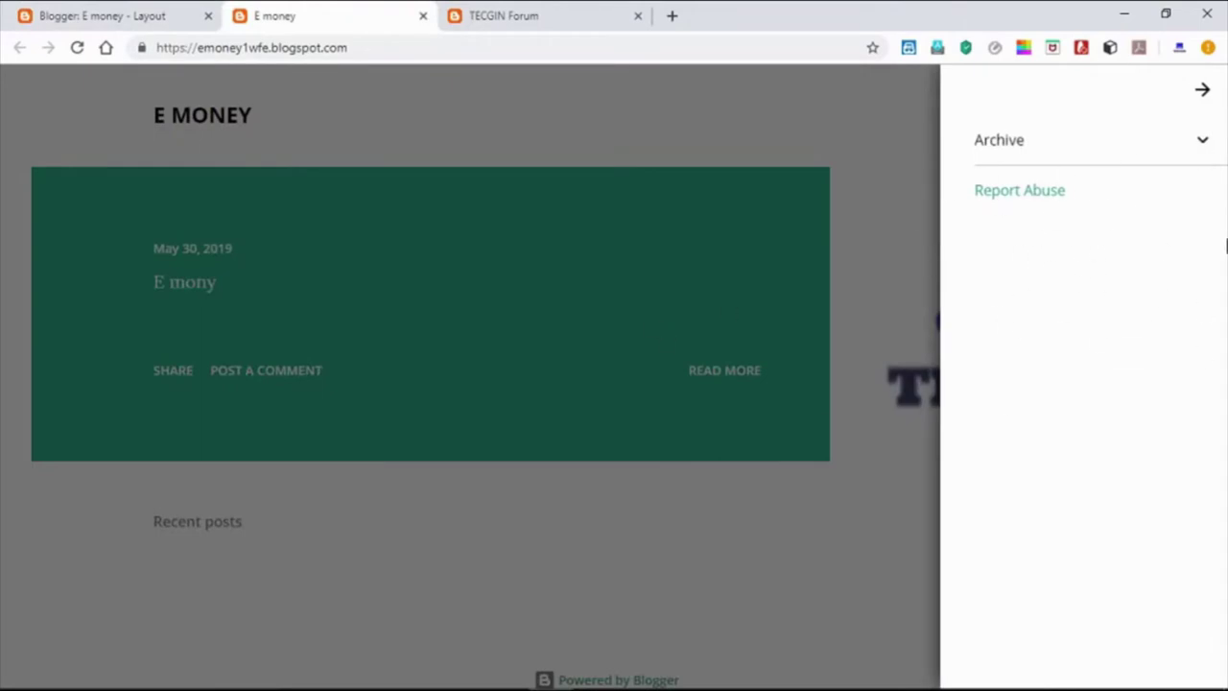
left_click(550, 14)
left_click(1053, 117)
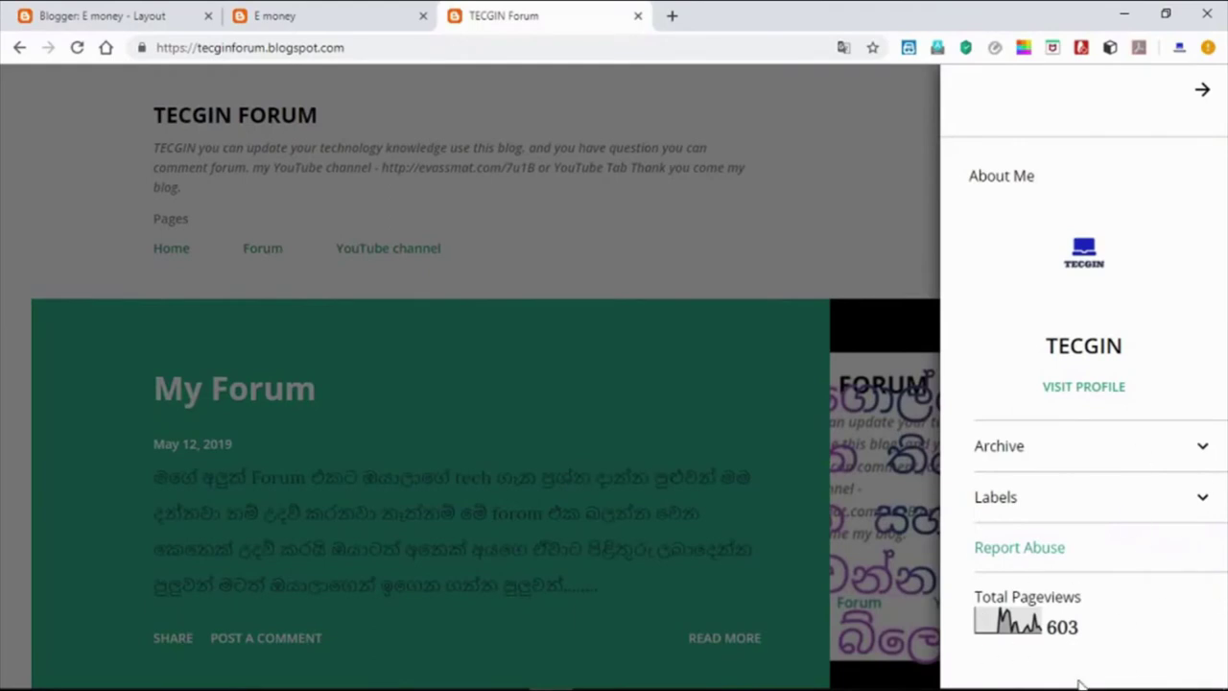
left_click(93, 14)
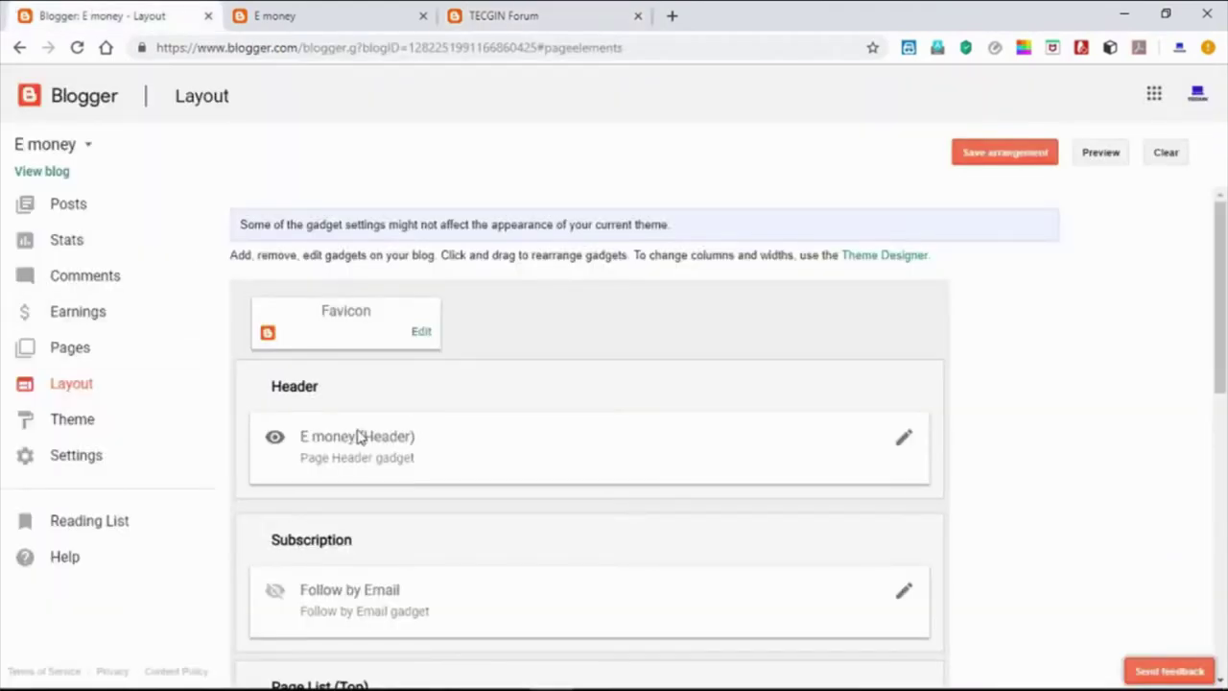
- Review the layout's gadgets and examine the Header gadget's title, description and image options, leaving its configuration without saving
scroll(587, 307, "down", 8)
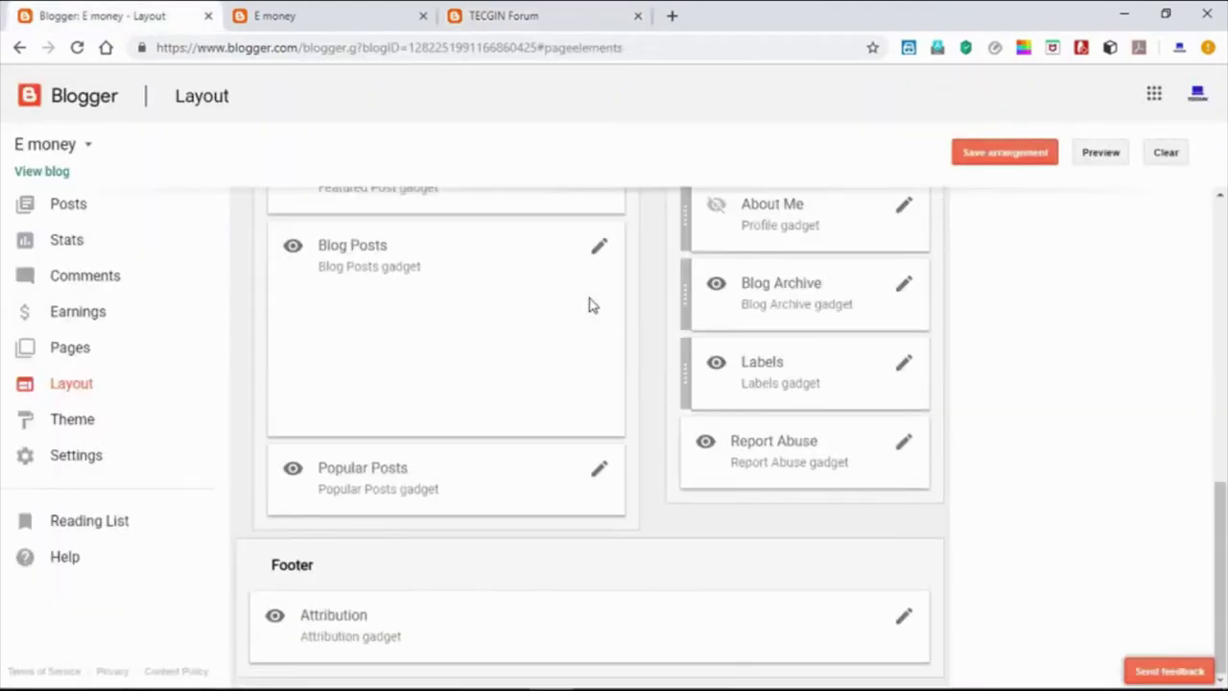
scroll(587, 307, "up", 8)
scroll(1224, 357, "down", 1)
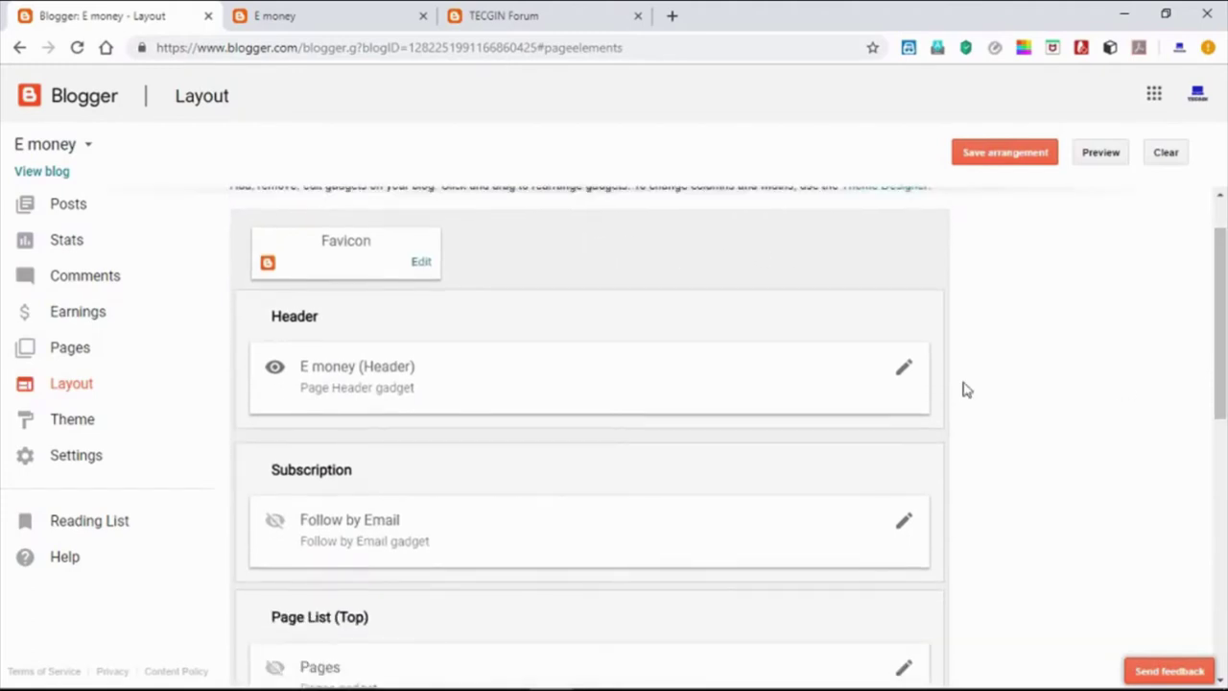
left_click(904, 370)
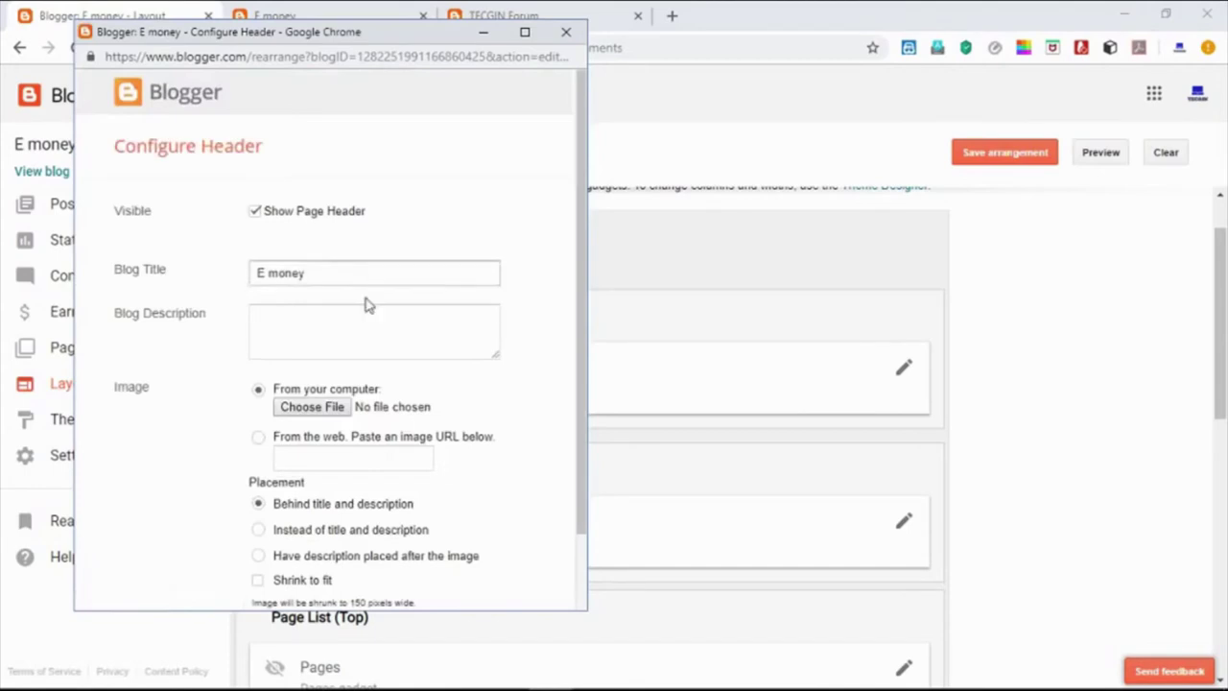
scroll(337, 397, "down", 1)
left_click(324, 322)
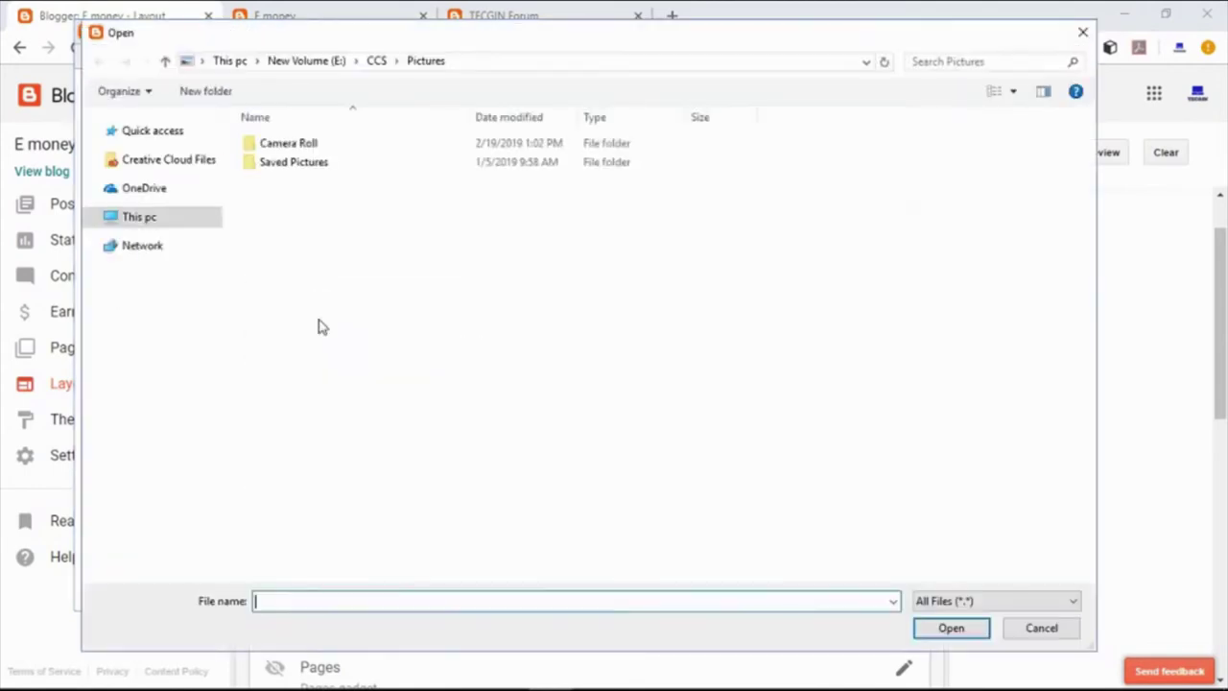
left_click(1082, 32)
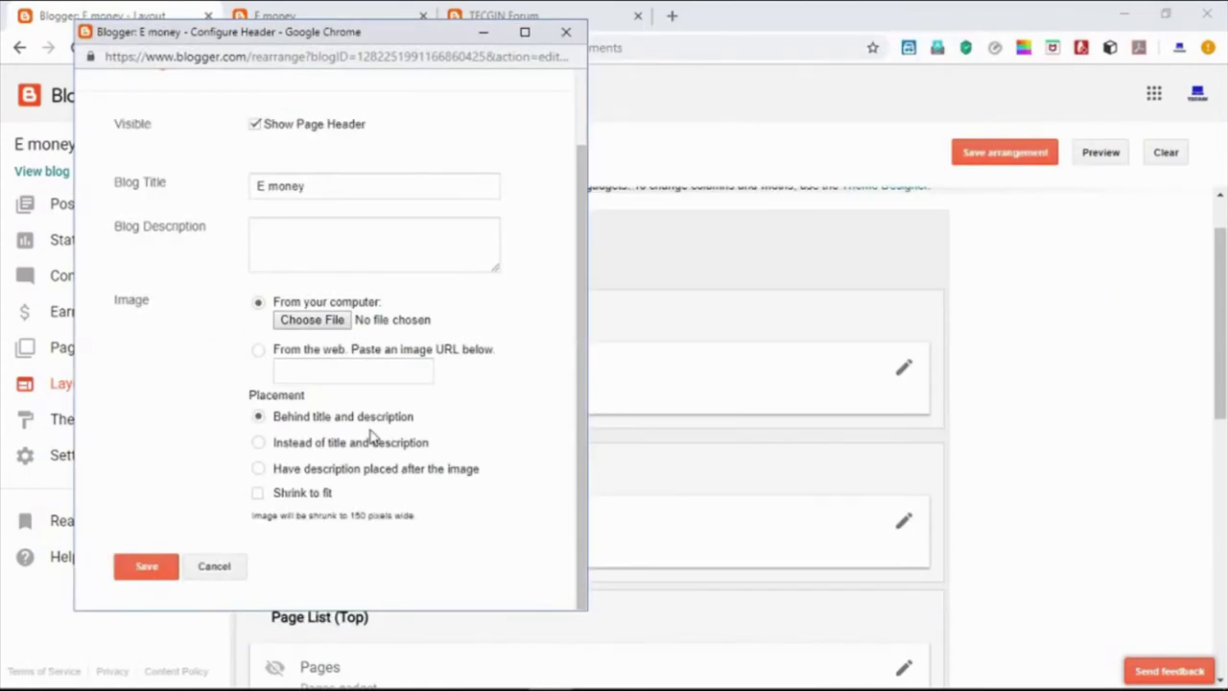
left_click(351, 370)
left_click(566, 32)
- Examine the configuration of the Pages gadget in the Page List (Top) section and close it without saving
left_click_drag(1221, 307, 1223, 369)
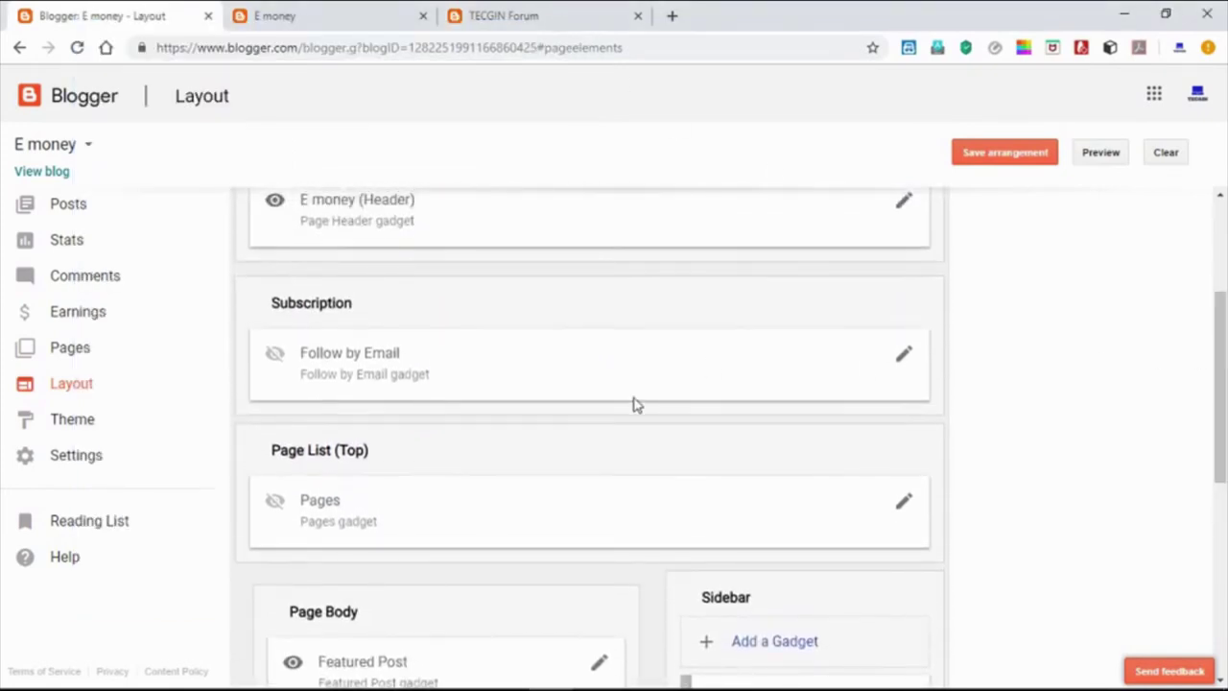
left_click_drag(1223, 419, 1211, 332)
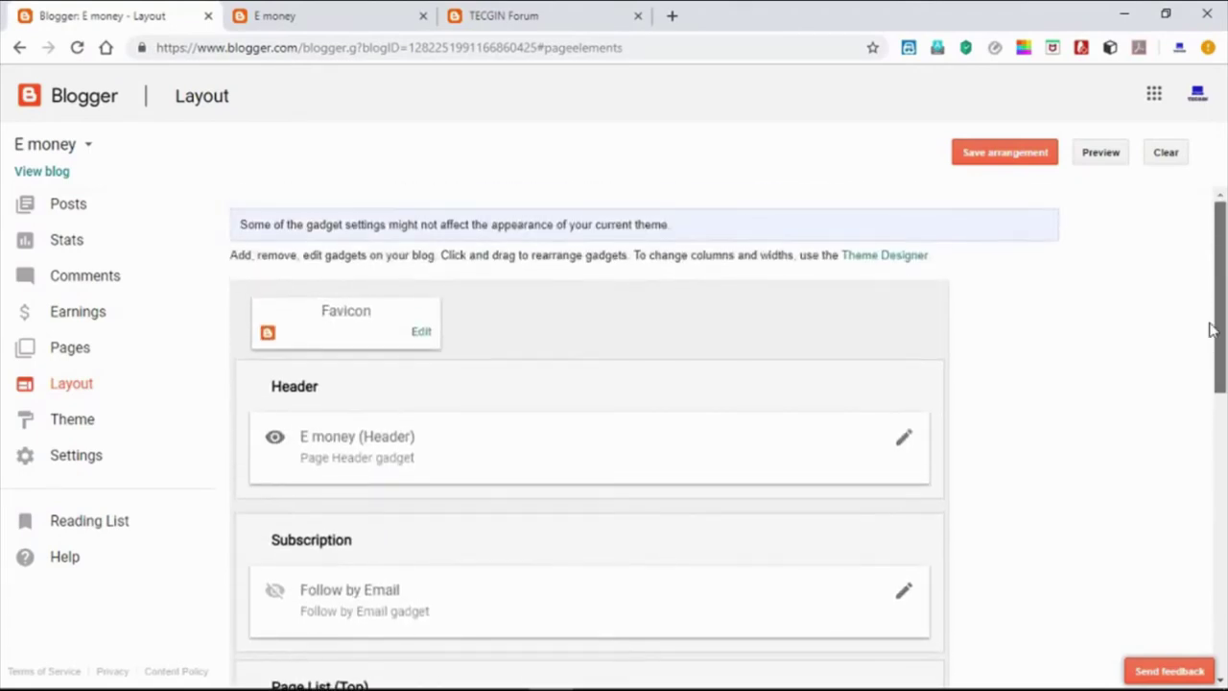
scroll(1123, 398, "down", 2)
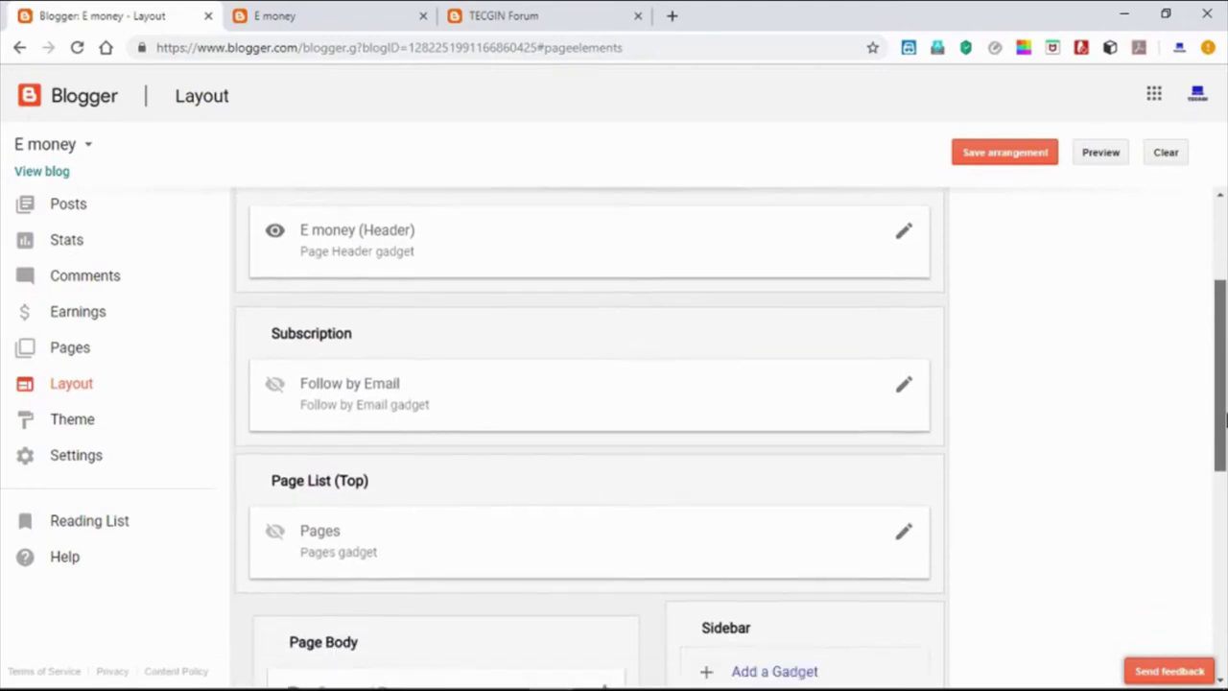
left_click(901, 518)
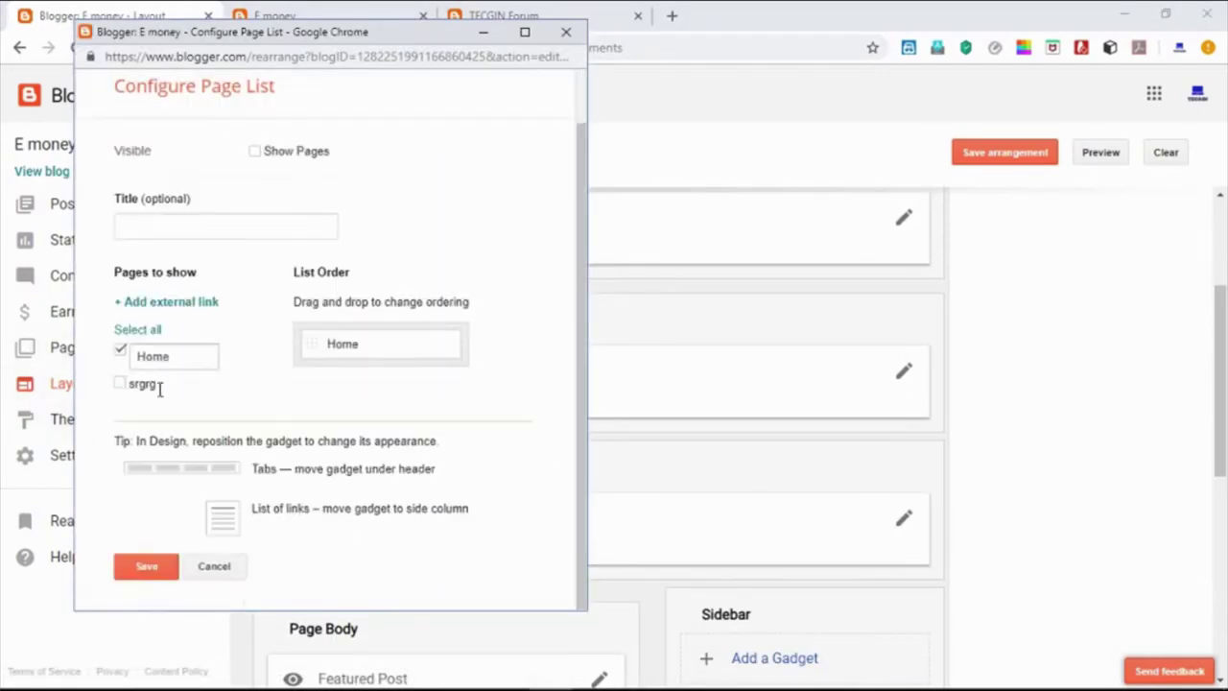
left_click(566, 32)
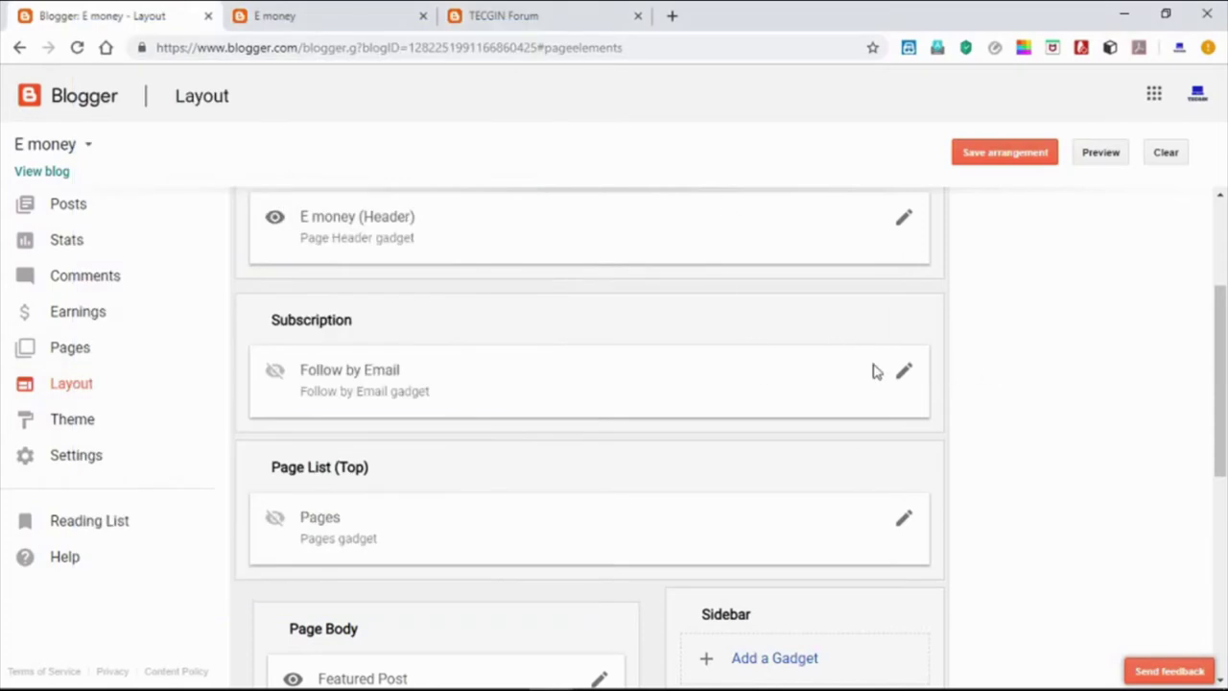
- Look at the page links in the live TECGIN Forum blog's header and return to the E money layout
scroll(865, 417, "down", 2)
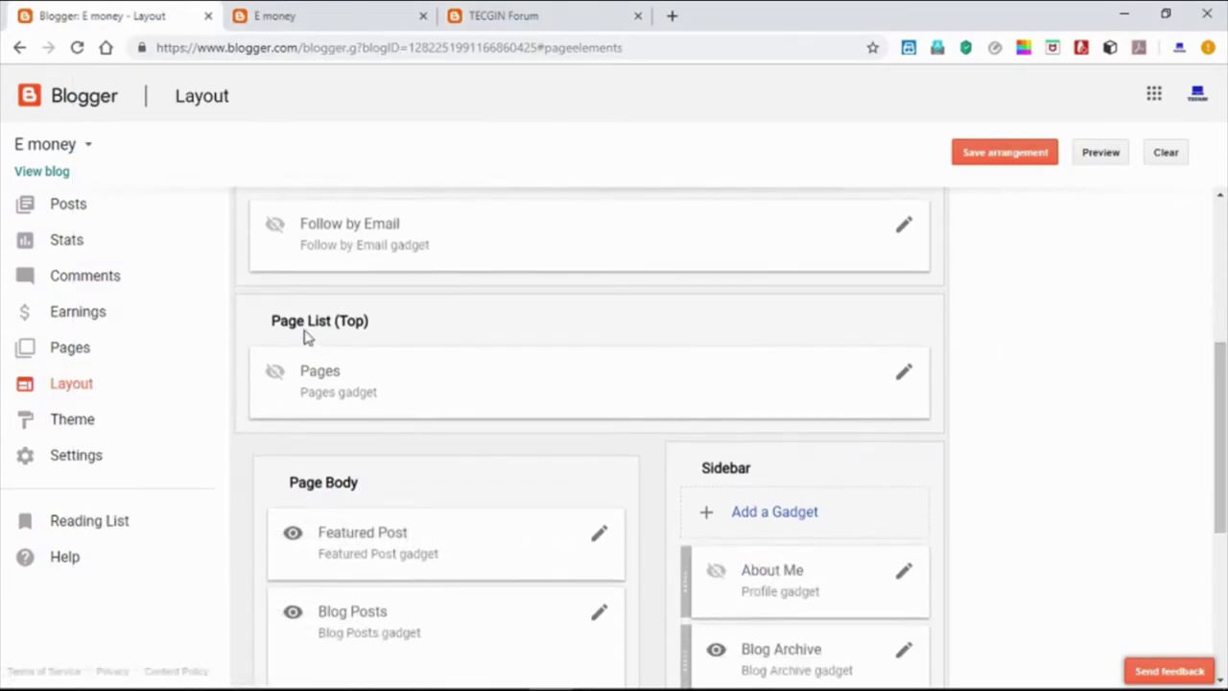
left_click(451, 12)
left_click(432, 197)
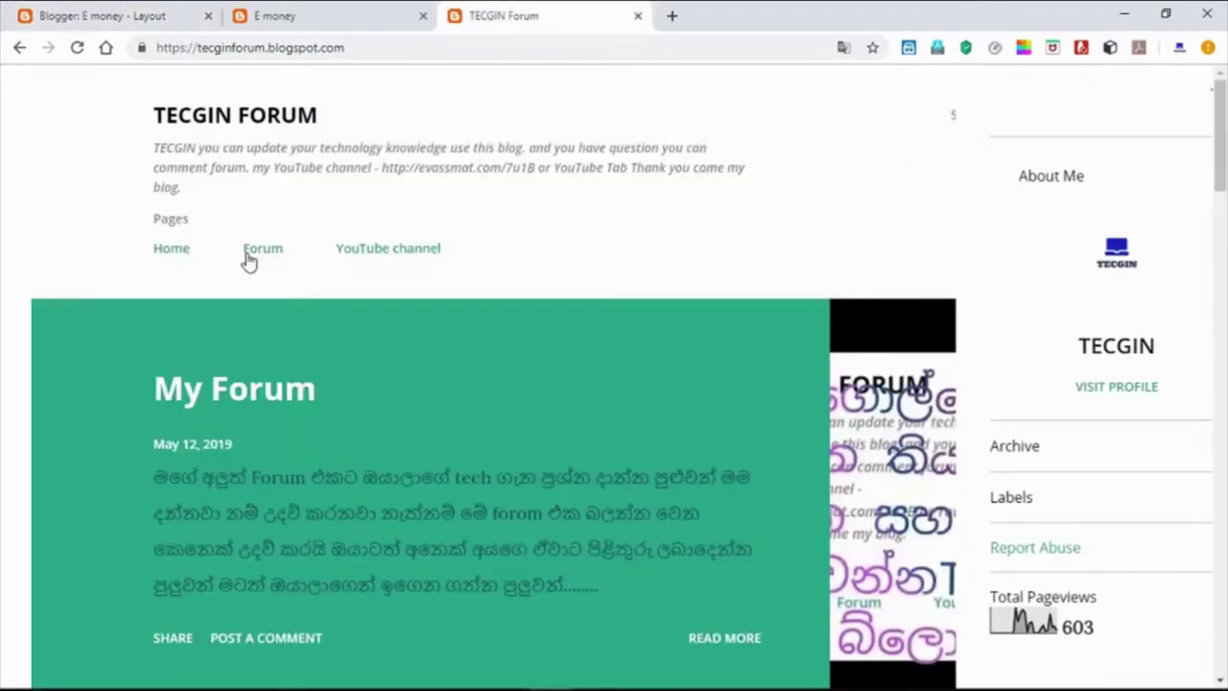
left_click(105, 13)
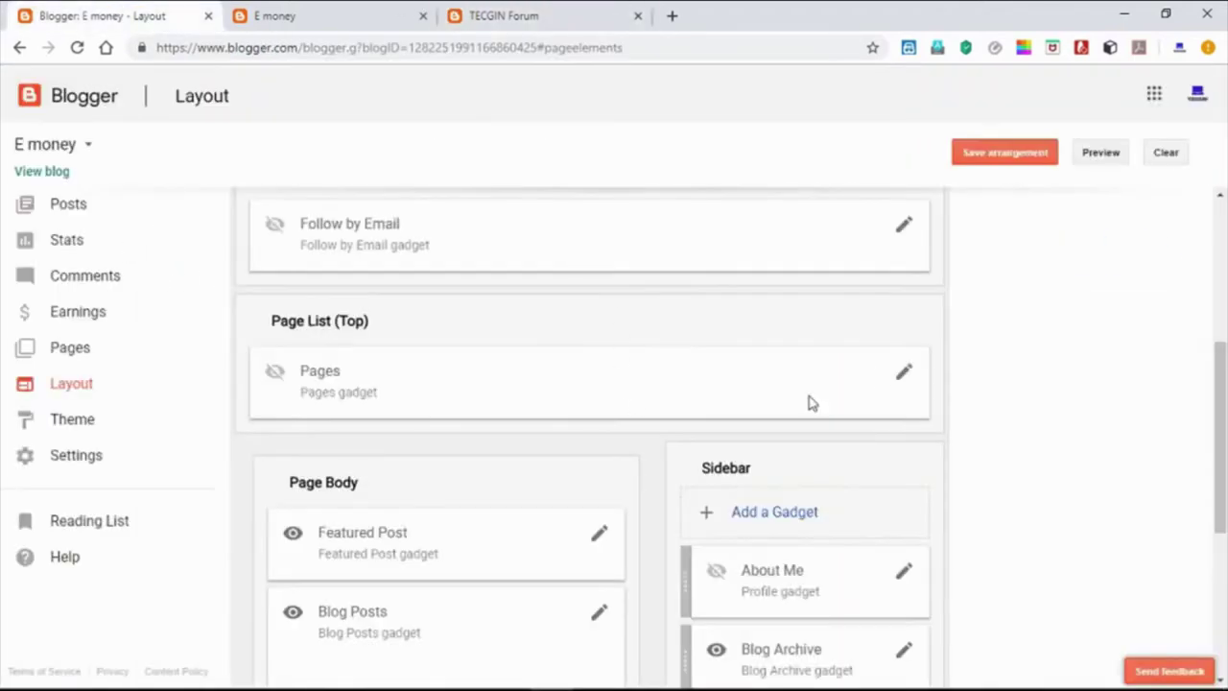
- Include the srgrg page in the Page List (Top) gadget and begin adding an external link
left_click(905, 374)
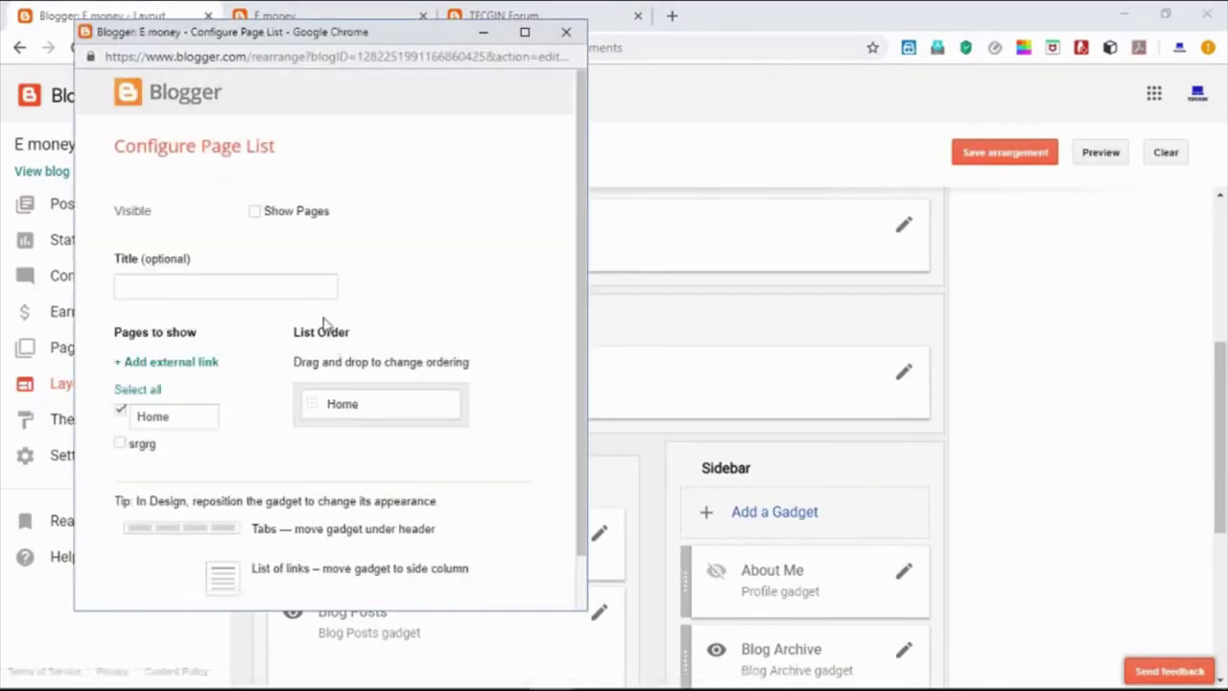
scroll(307, 336, "down", 1)
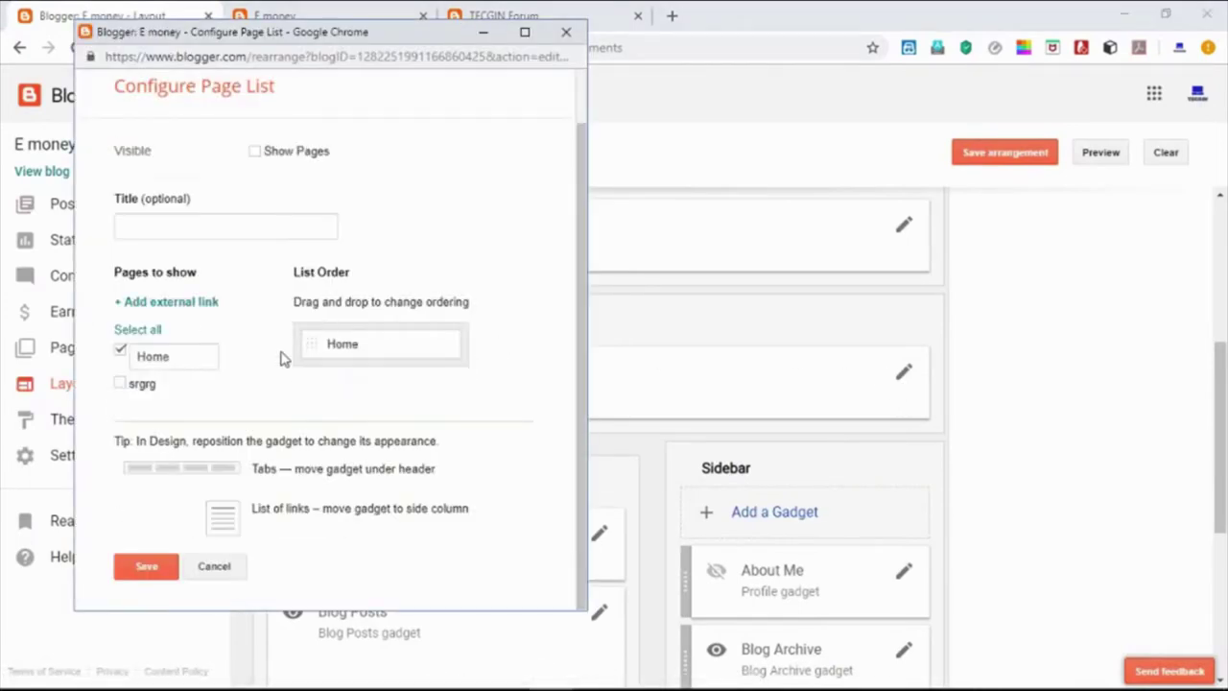
left_click(120, 383)
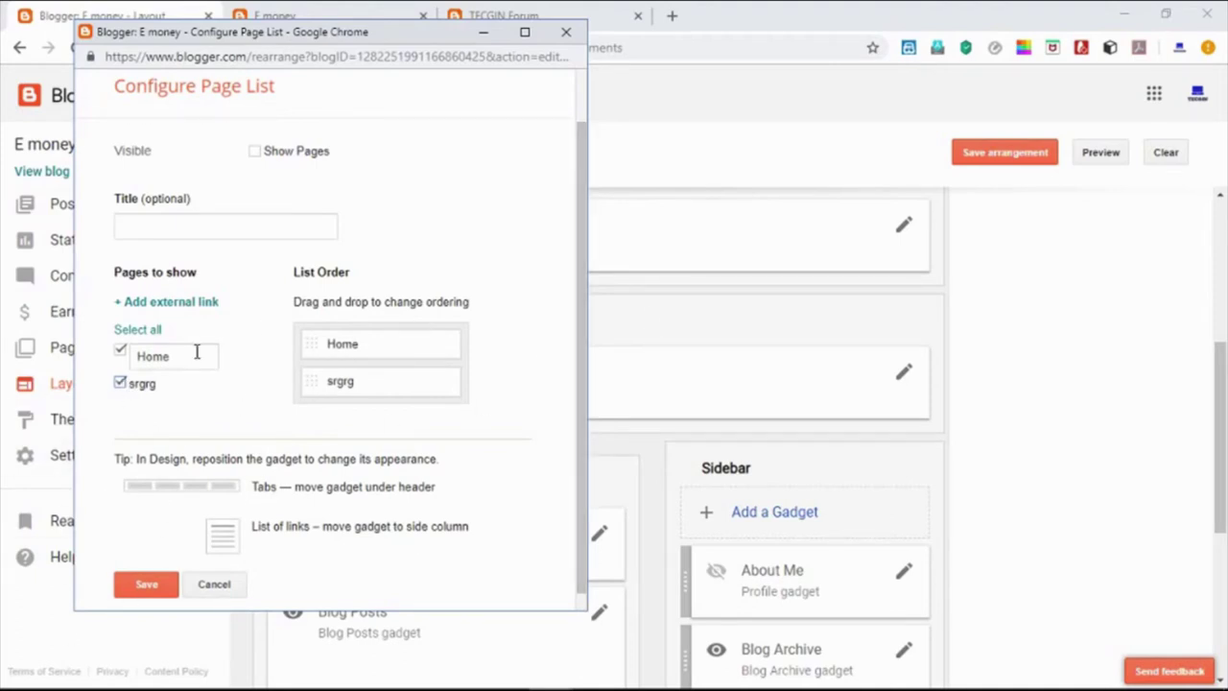
left_click(153, 302)
- Try the TECGIN Forum blog's YouTube channel link, close that tab, and return to the new external link in the page list configuration
left_click(515, 14)
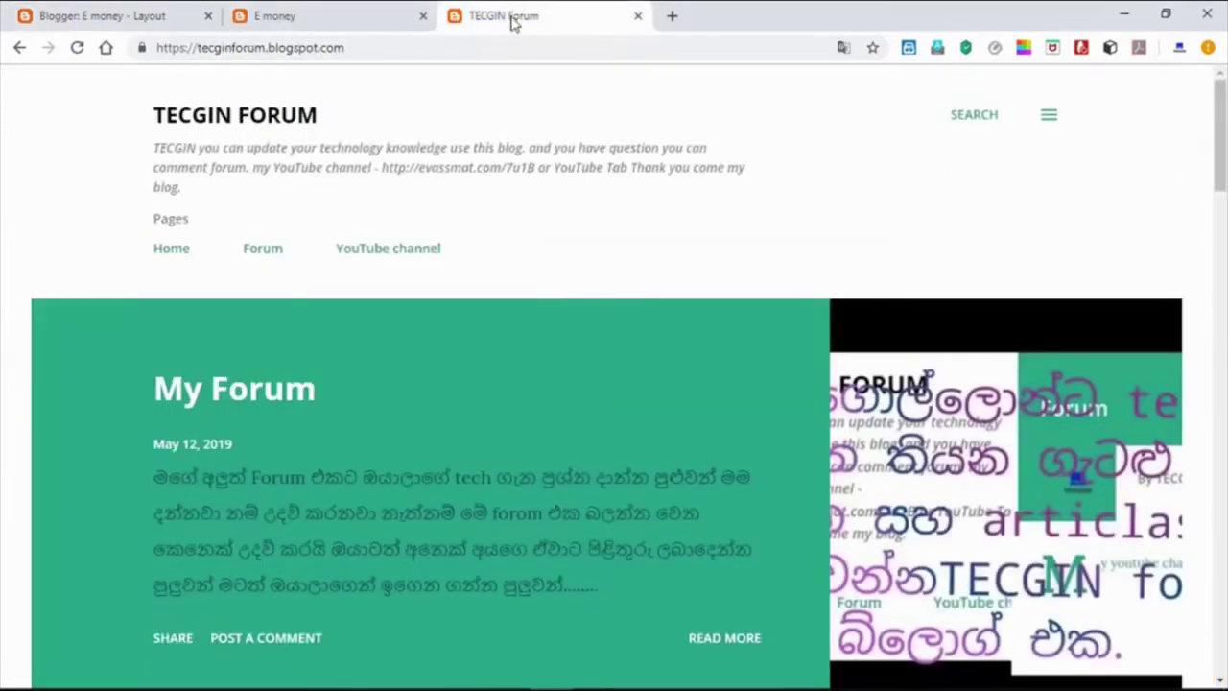
left_click(373, 250)
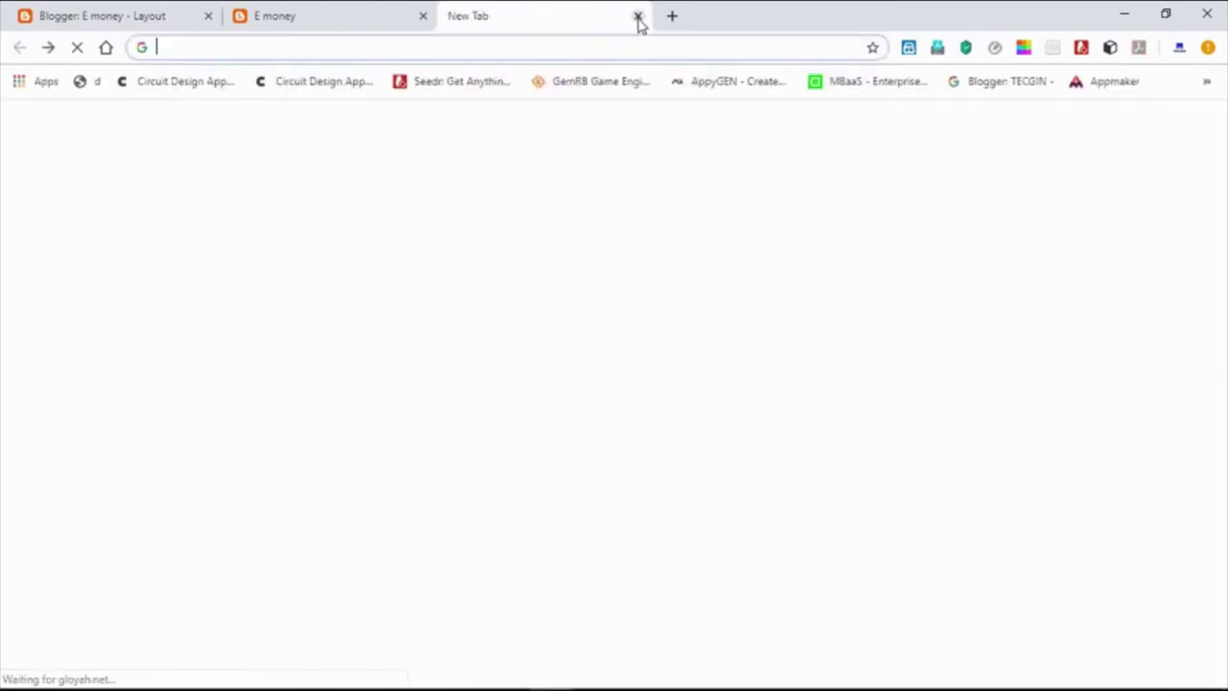
left_click(639, 16)
left_click(34, 10)
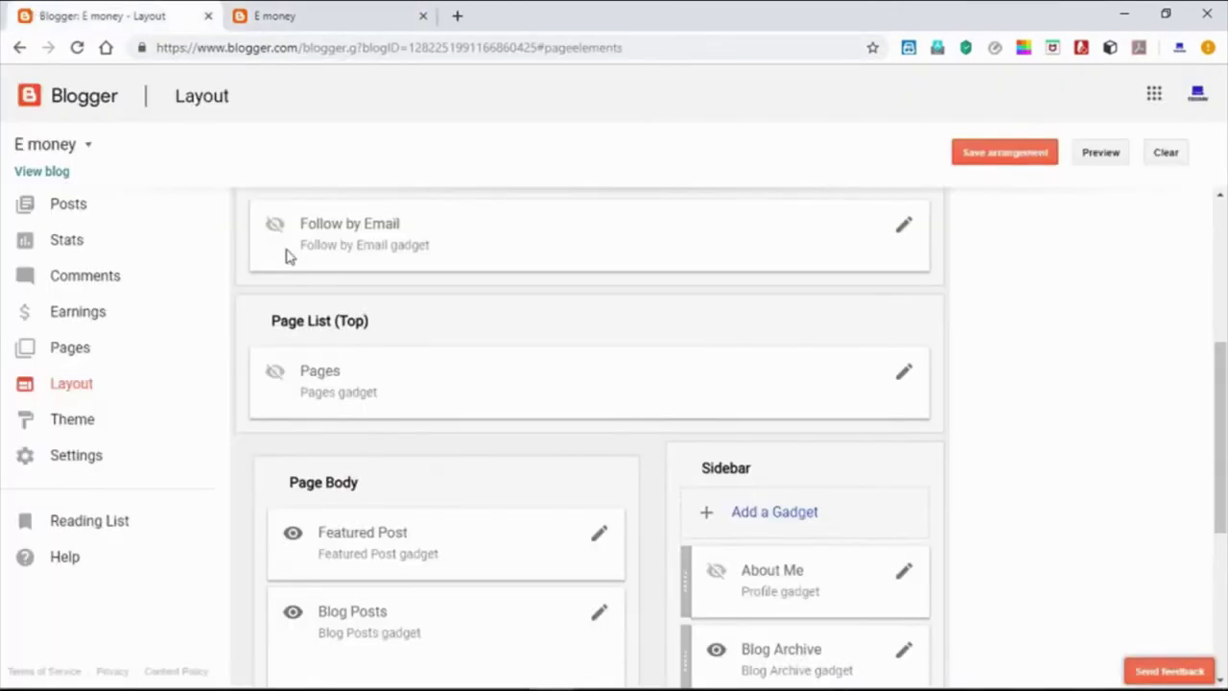
left_click(285, 13)
left_click(131, 10)
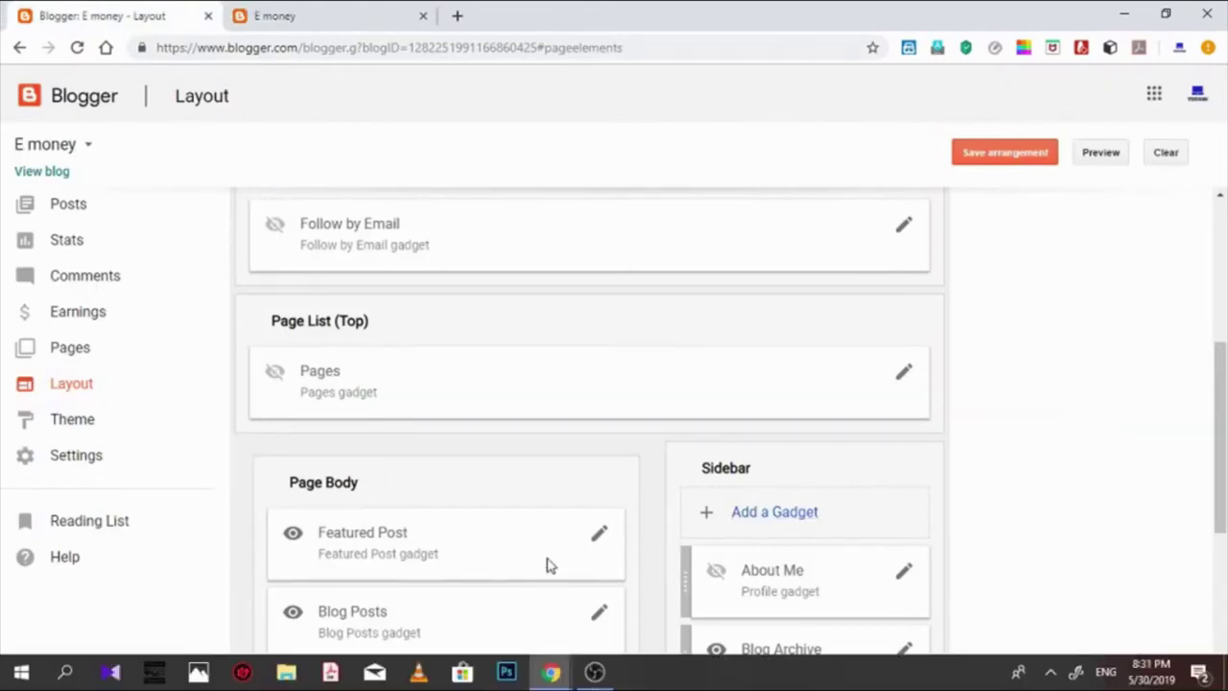
left_click(338, 8)
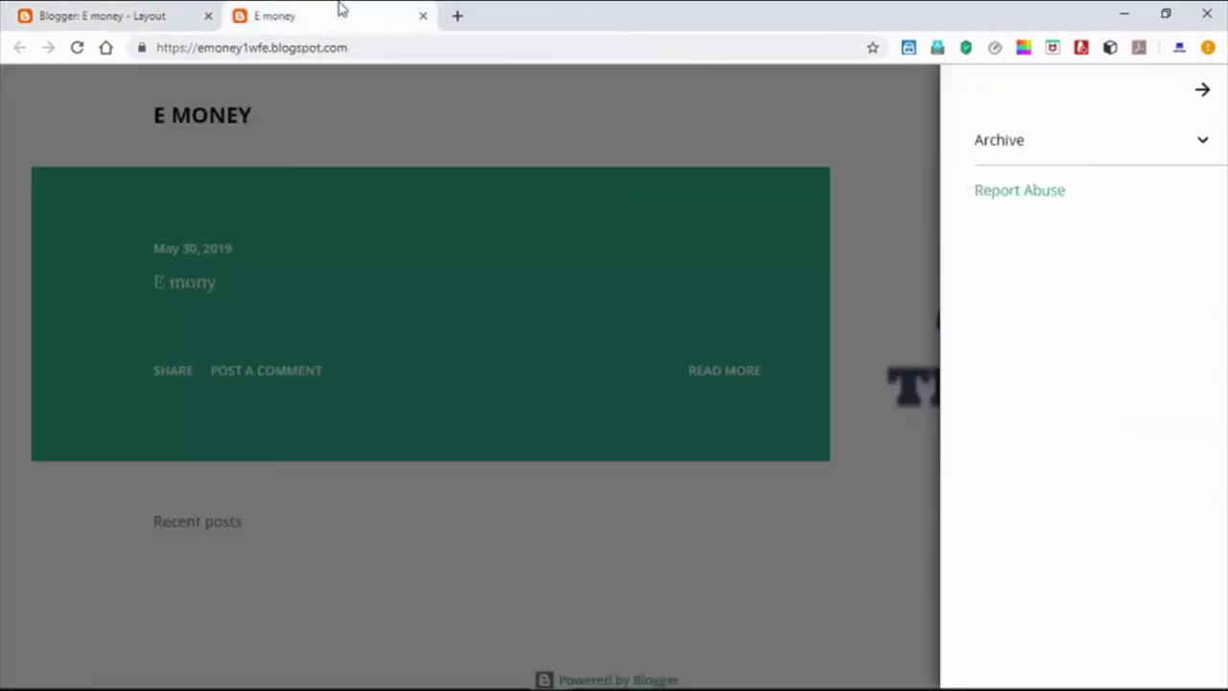
left_click(144, 9)
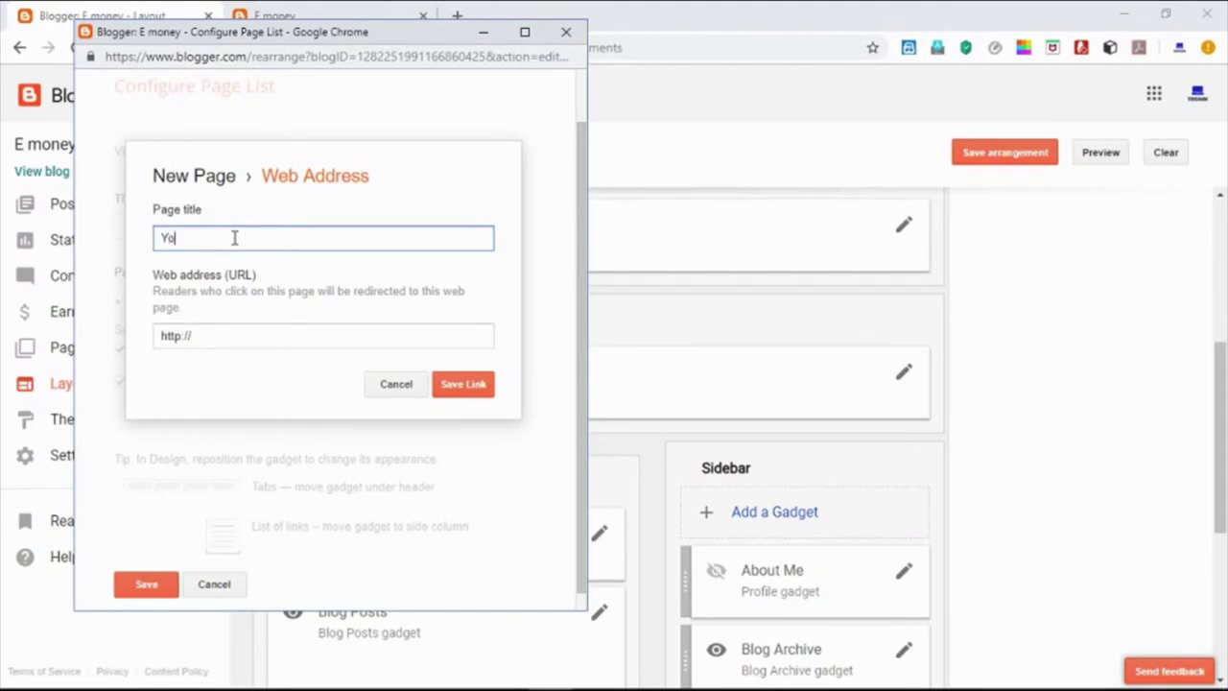
left_click(290, 334)
type("https://tecginforum.blogspot.com/")
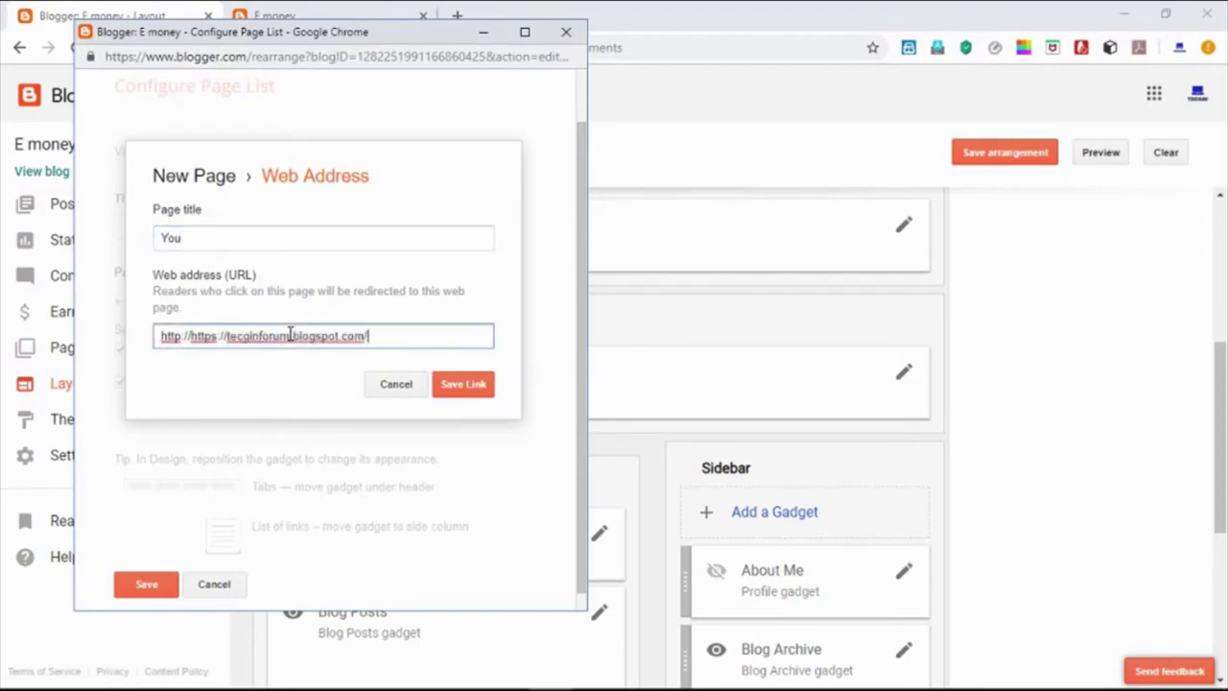
left_click(477, 385)
scroll(157, 429, "down", 3)
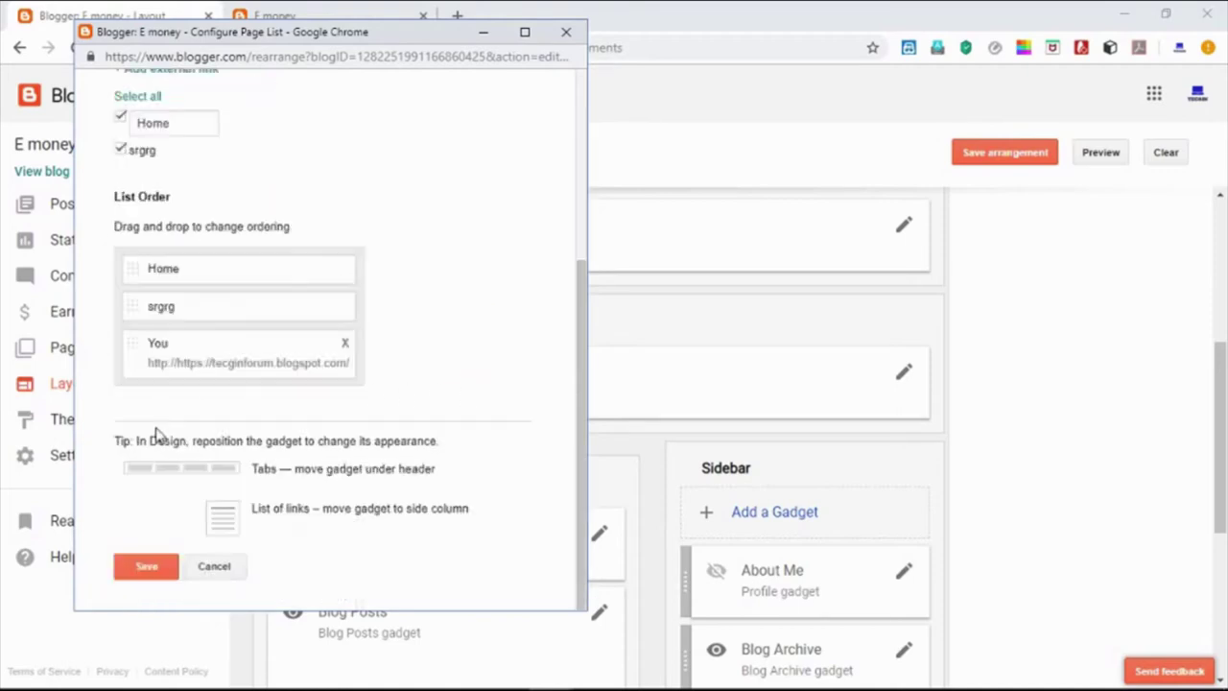
- Delete the external link "You" from the page list order
left_click(142, 339)
left_click(343, 344)
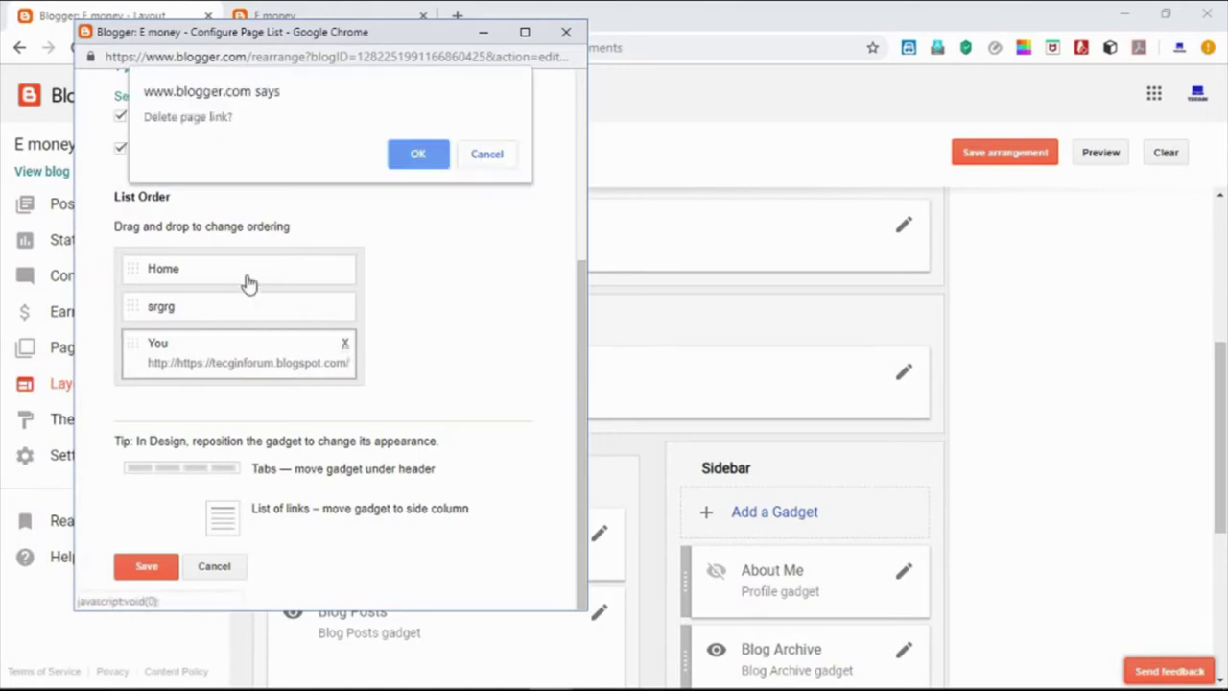
left_click(420, 152)
left_click(192, 283)
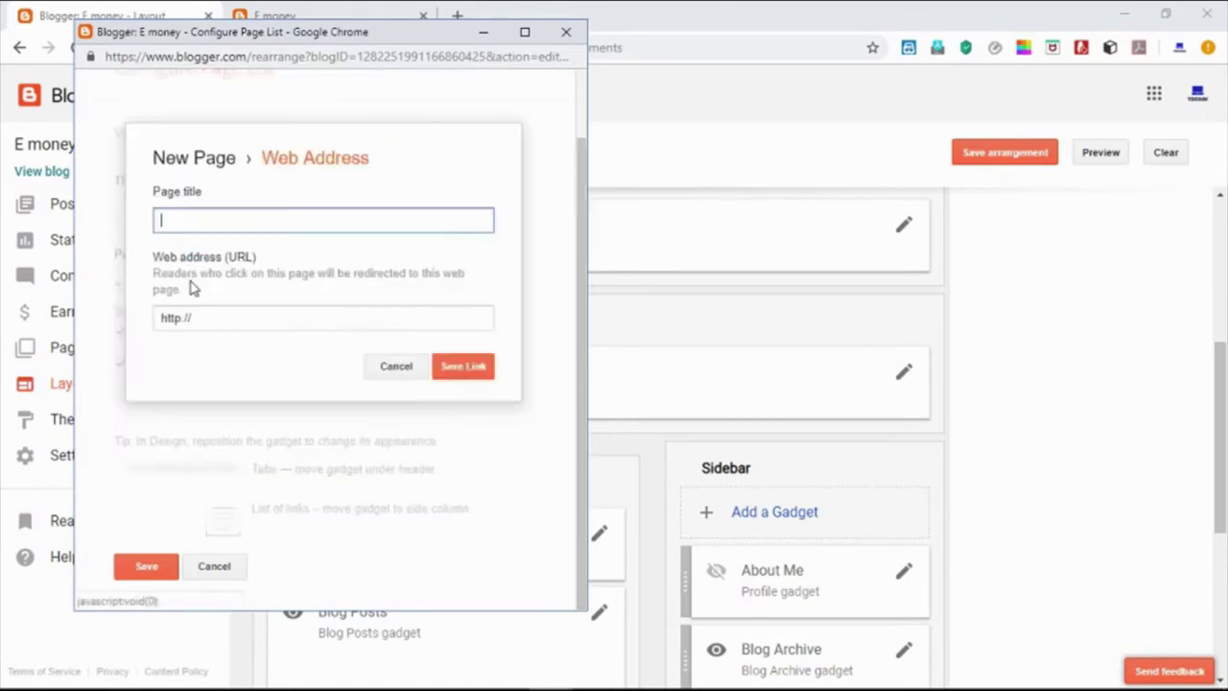
left_click_drag(193, 316, 146, 333)
key("BackSpace")
type("https://tecginforum.blogspot.com/")
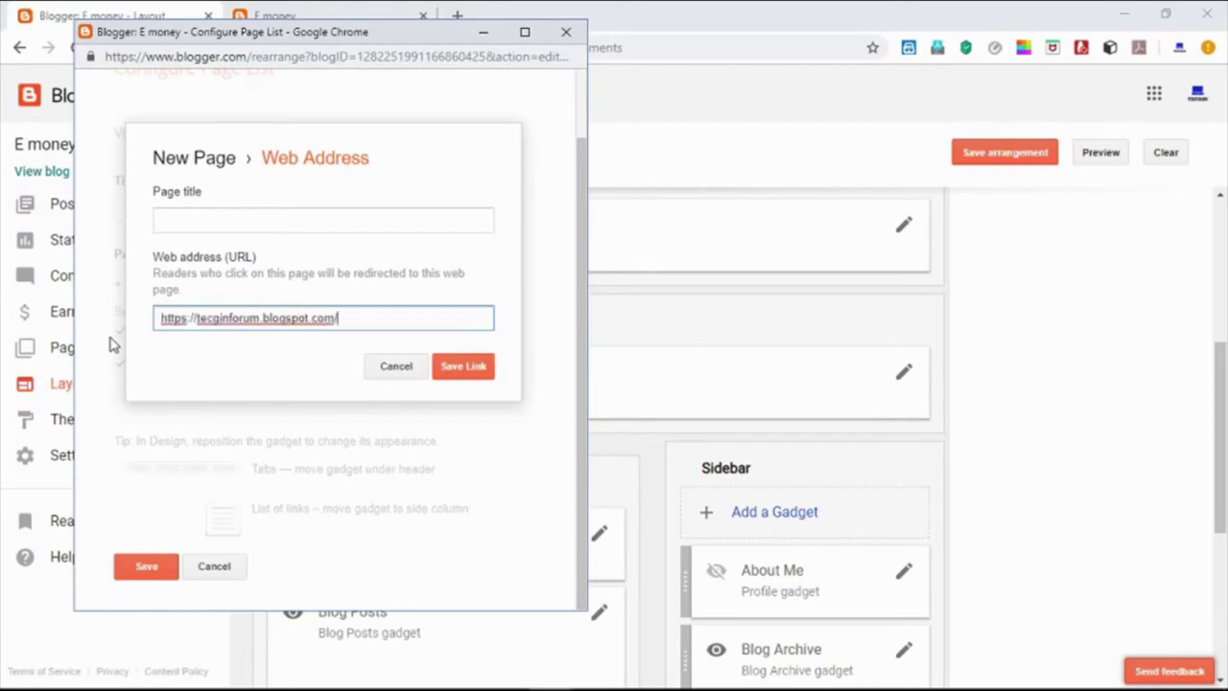
left_click(214, 213)
type("erge")
left_click(464, 365)
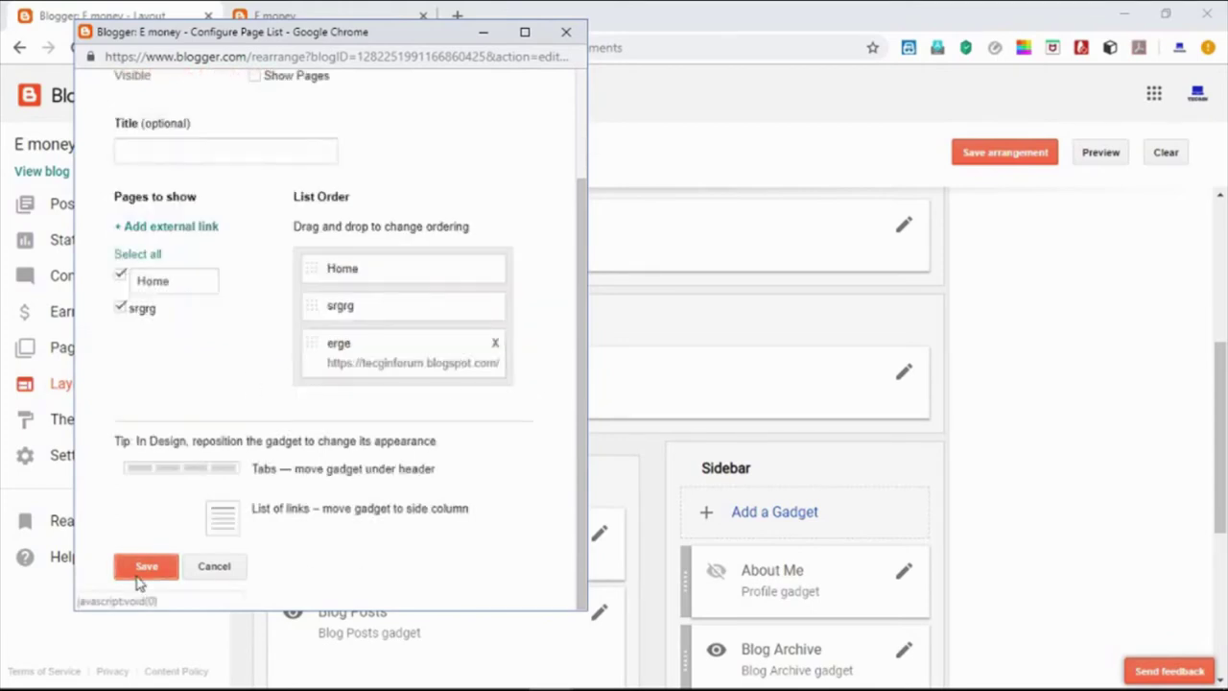
- Open the live E money blog and check its header for the page links
left_click(23, 175)
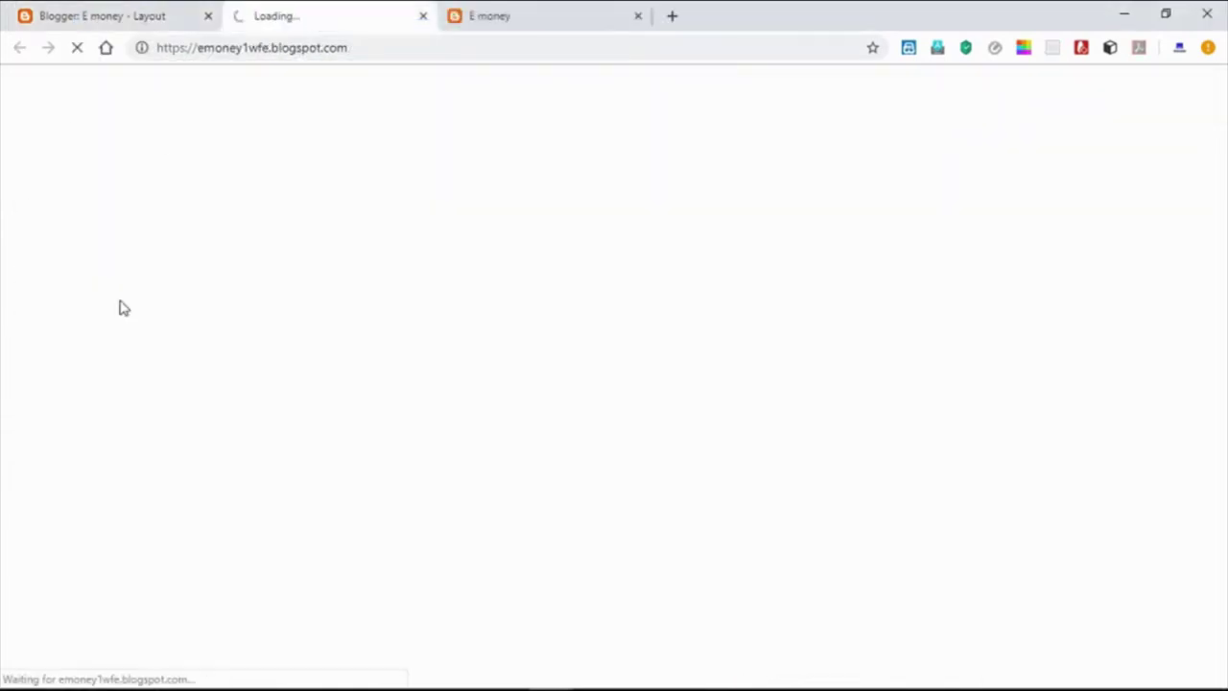
scroll(195, 410, "down", 1)
scroll(195, 411, "up", 1)
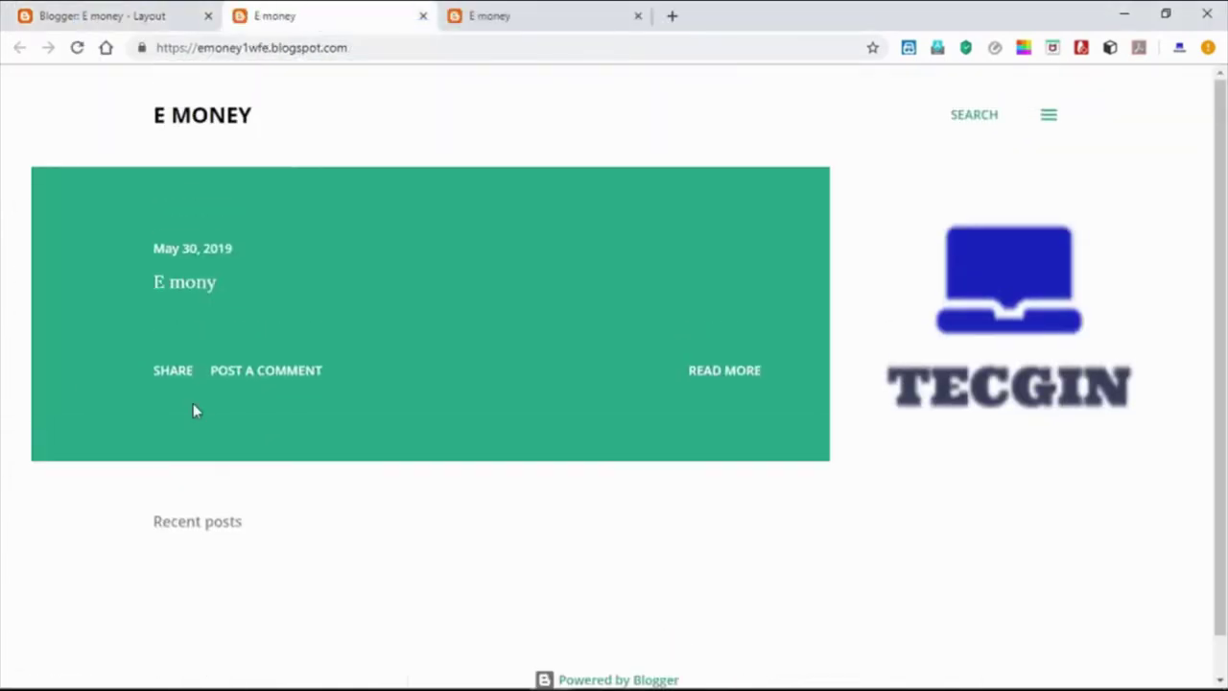
- Turn on Show Pages for the Pages gadget in the Page List (Top) section and save the page list
left_click(423, 16)
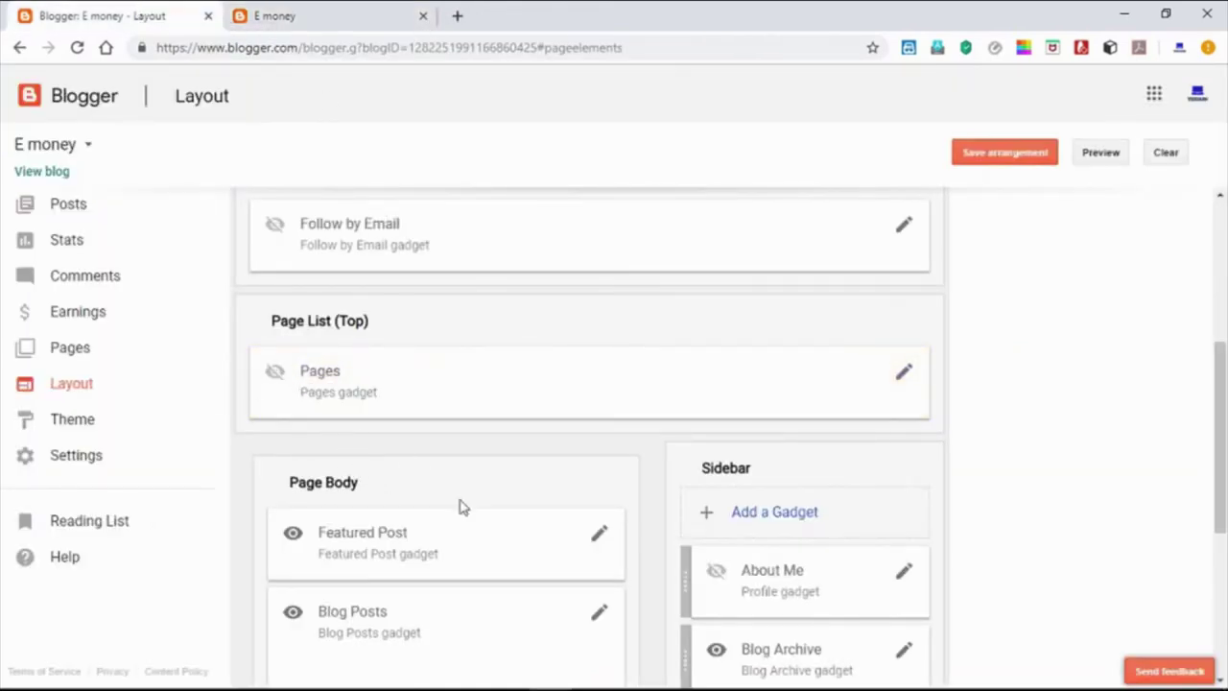
left_click(904, 373)
mouse_move(353, 33)
left_mouse_down()
mouse_move(930, 76)
mouse_move(840, 100)
left_mouse_up()
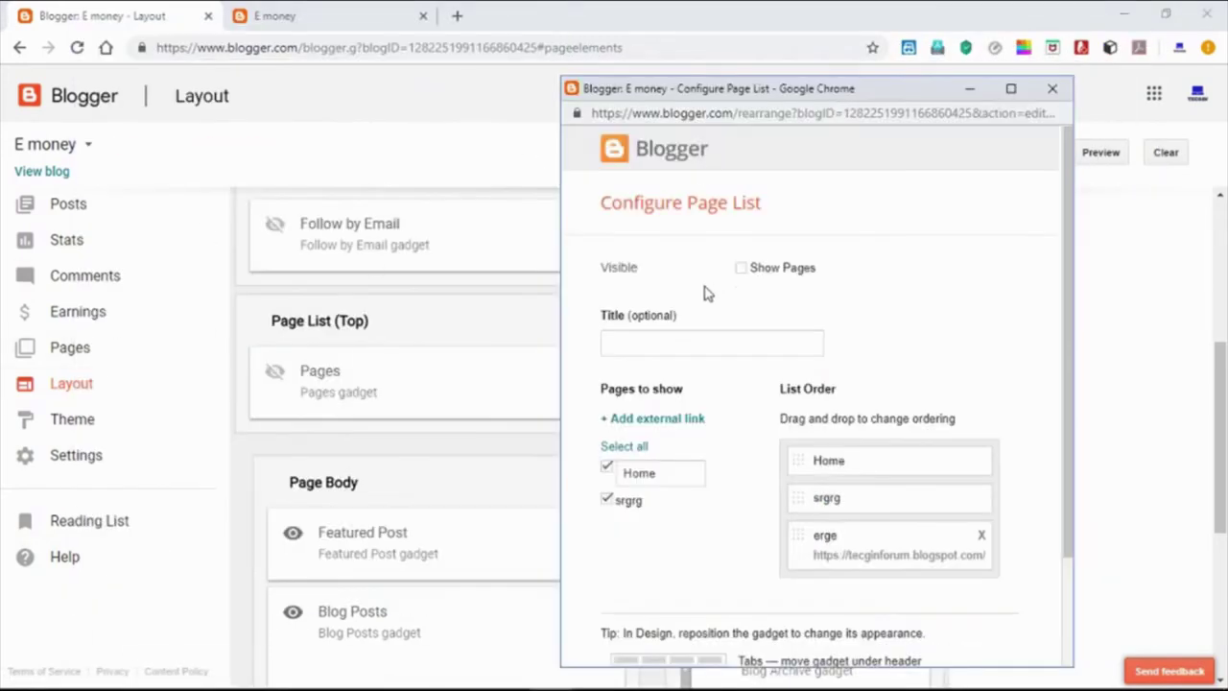
left_click_drag(741, 113, 731, 55)
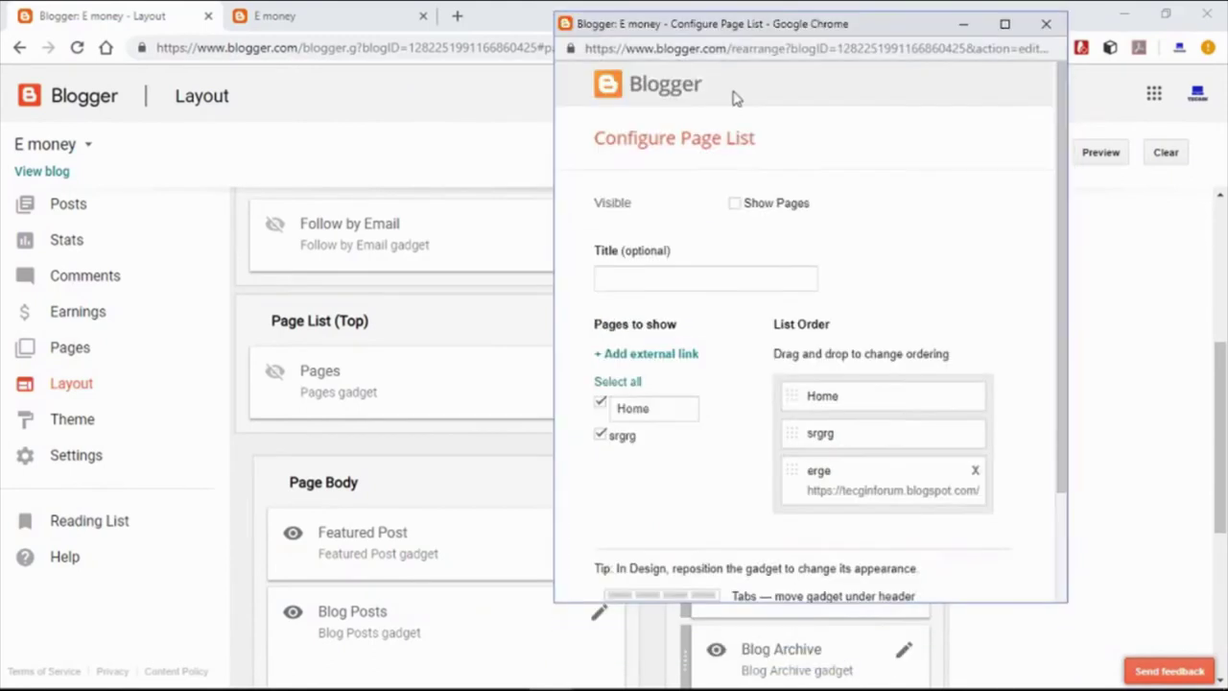
scroll(804, 268, "down", 3)
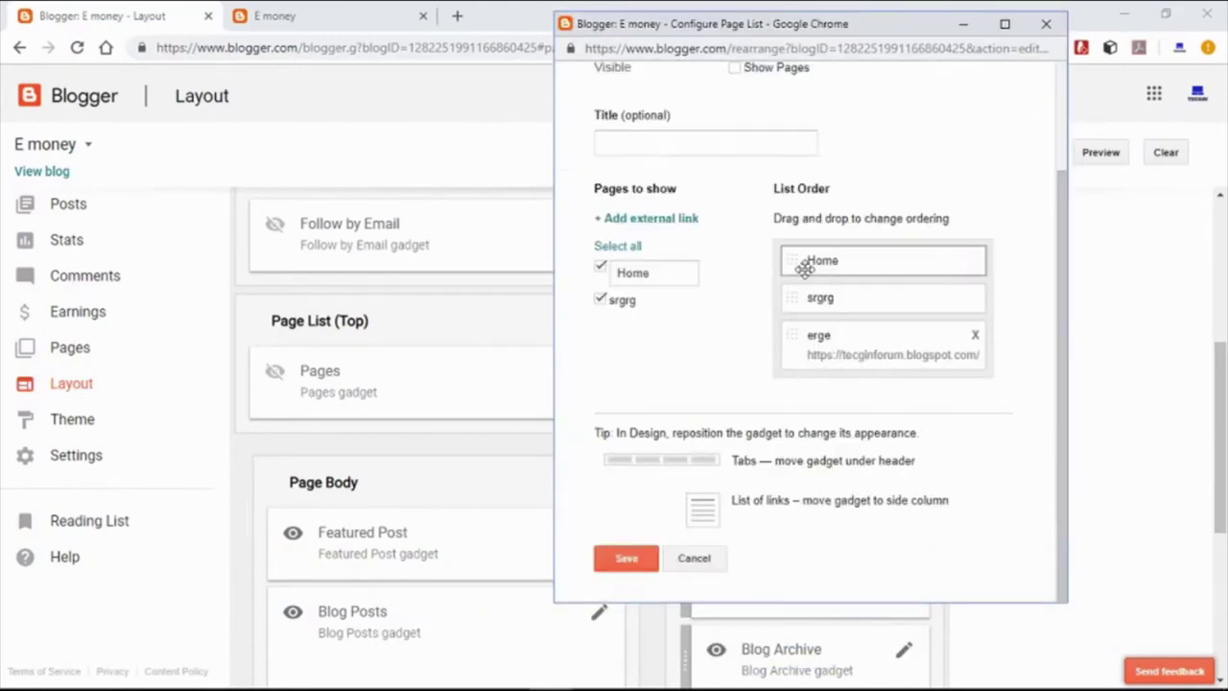
scroll(804, 271, "up", 3)
left_click(773, 204)
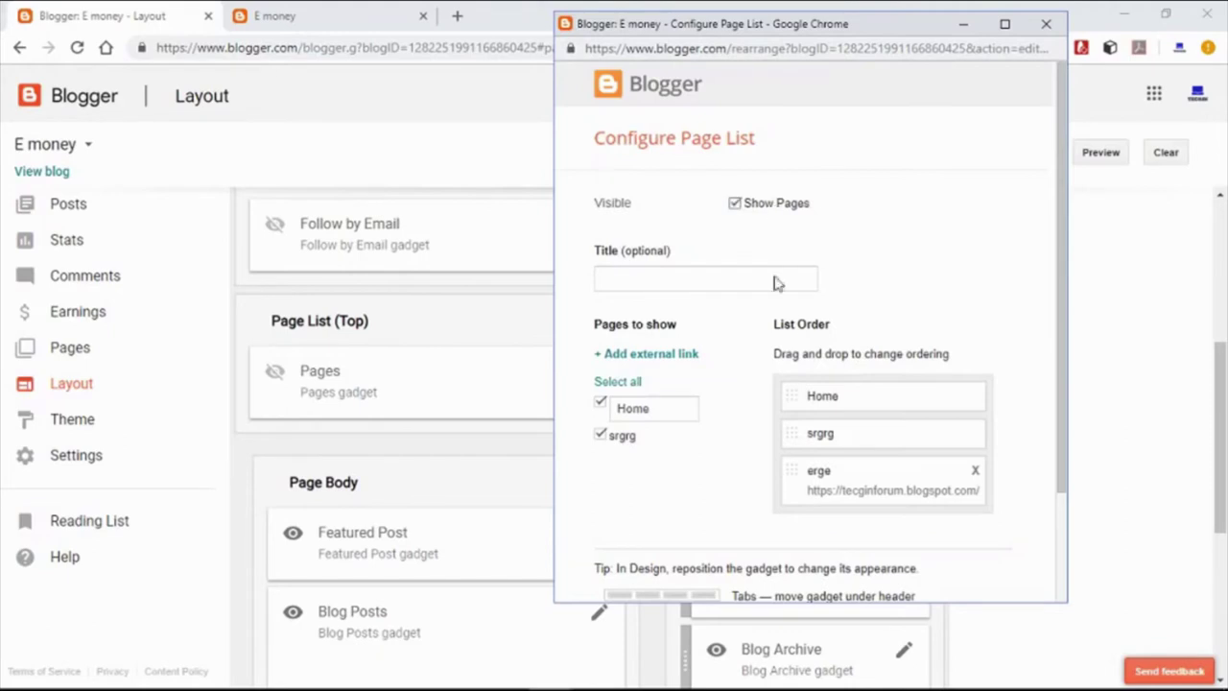
scroll(769, 436, "down", 3)
left_click(626, 558)
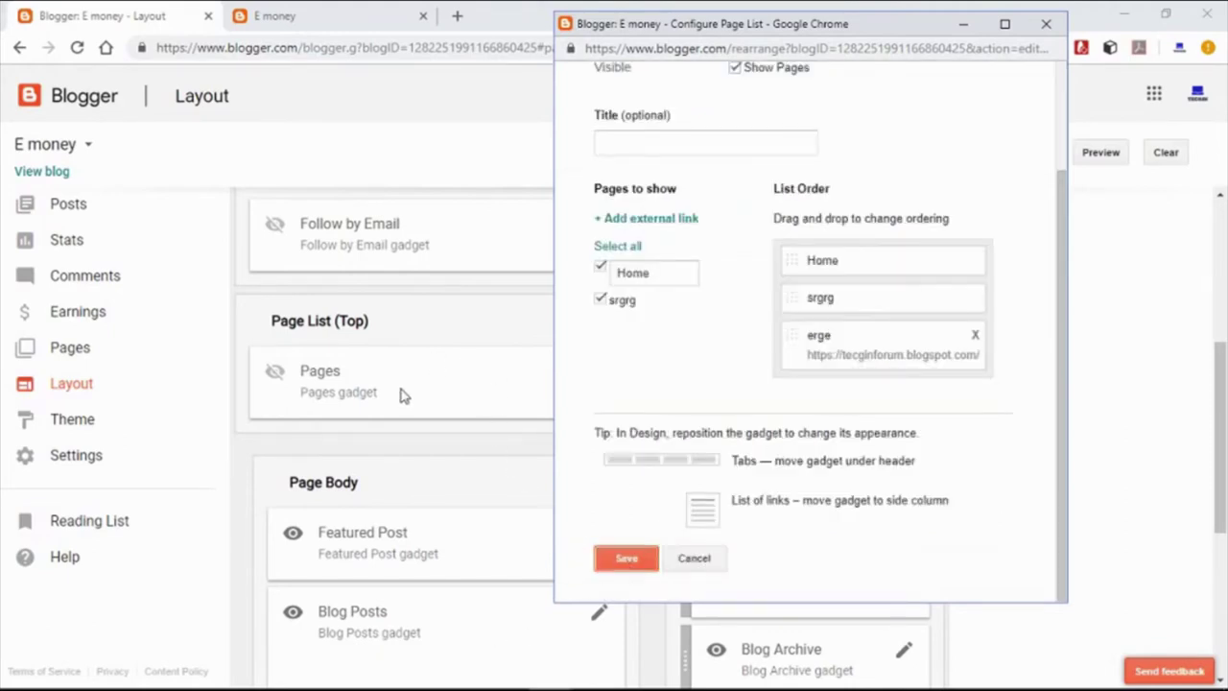
scroll(566, 364, "up", 3)
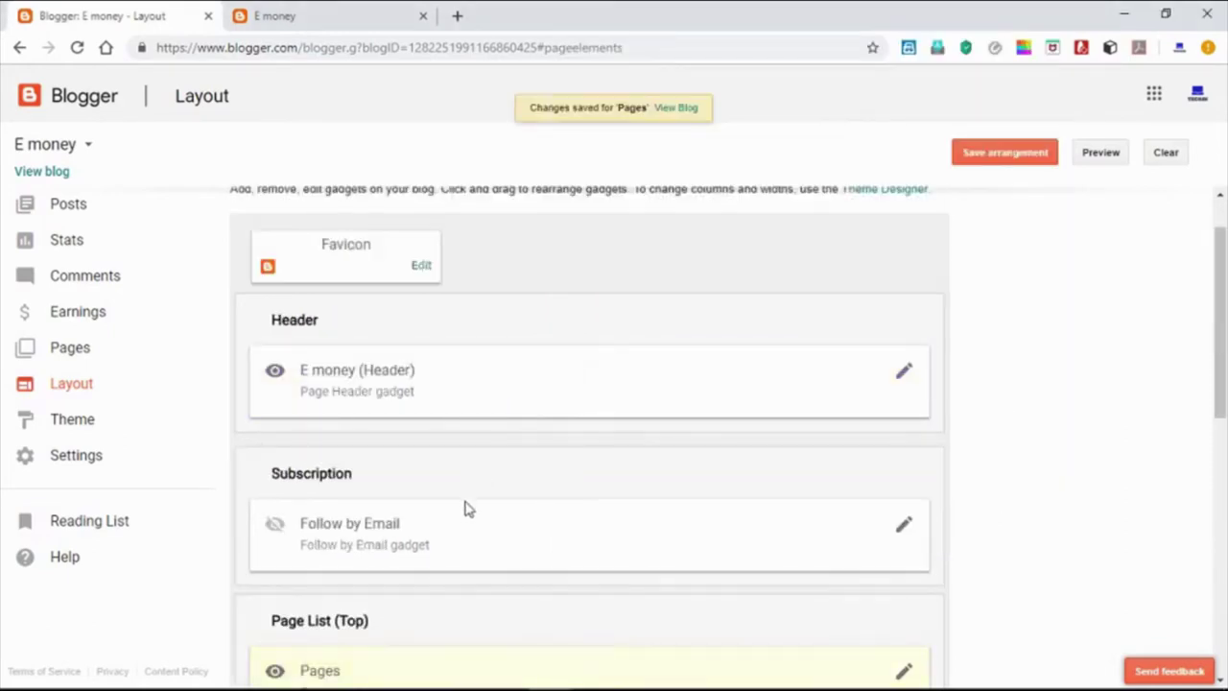
scroll(529, 493, "down", 5)
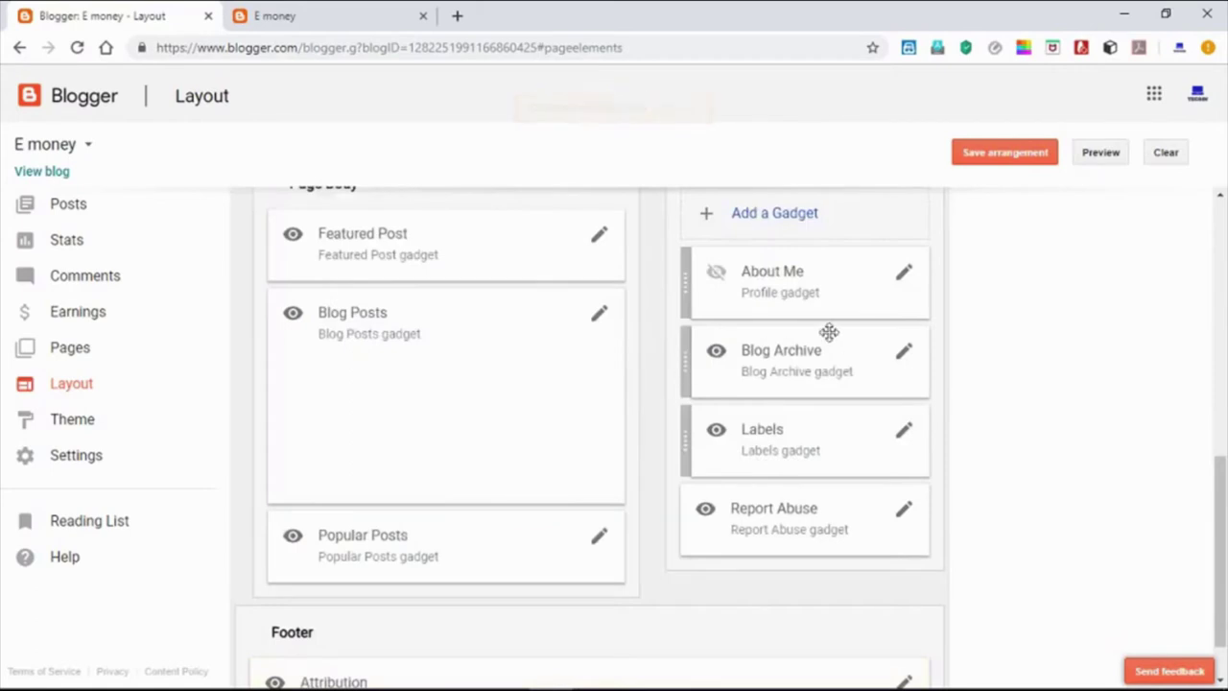
left_click(902, 353)
double_click(278, 211)
left_click(566, 36)
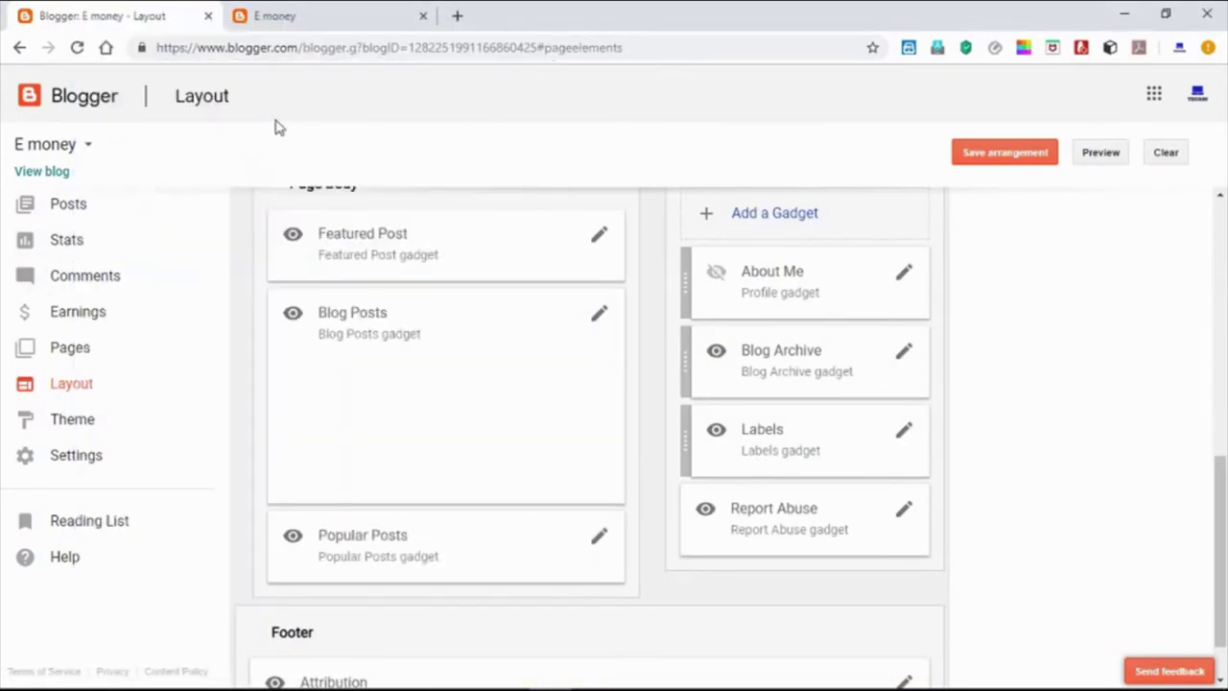
- Open the live E money blog again and close its outdated copy
left_click(50, 172)
left_click(537, 15)
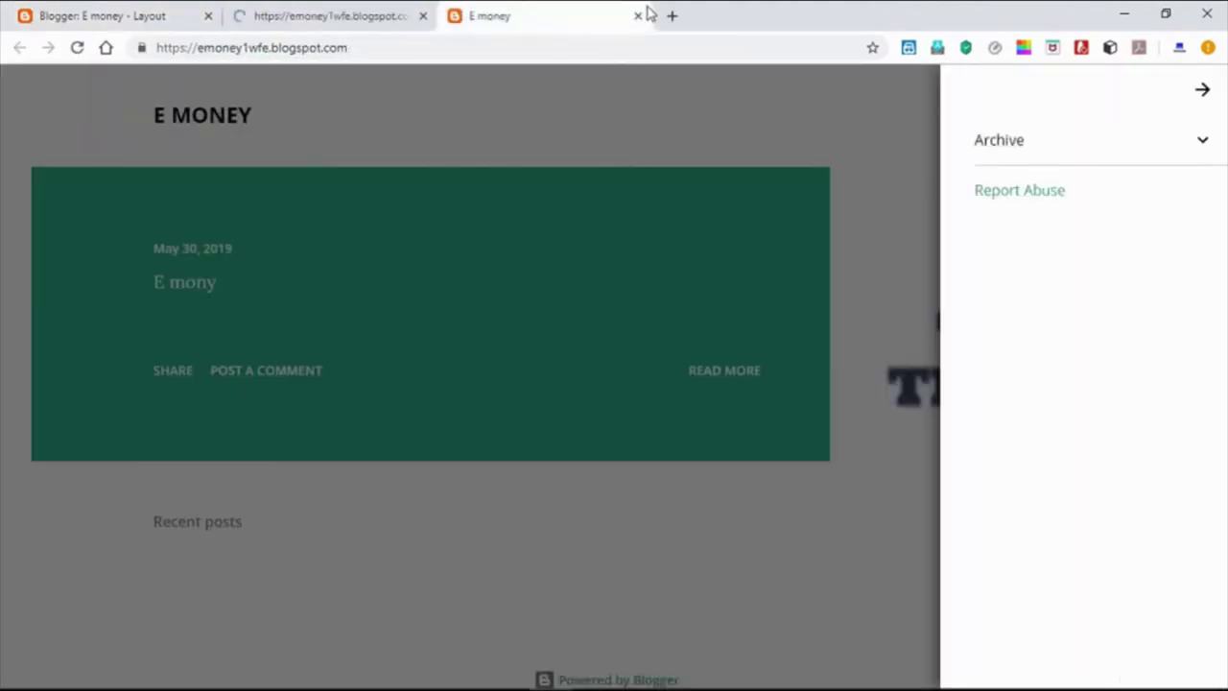
left_click(638, 17)
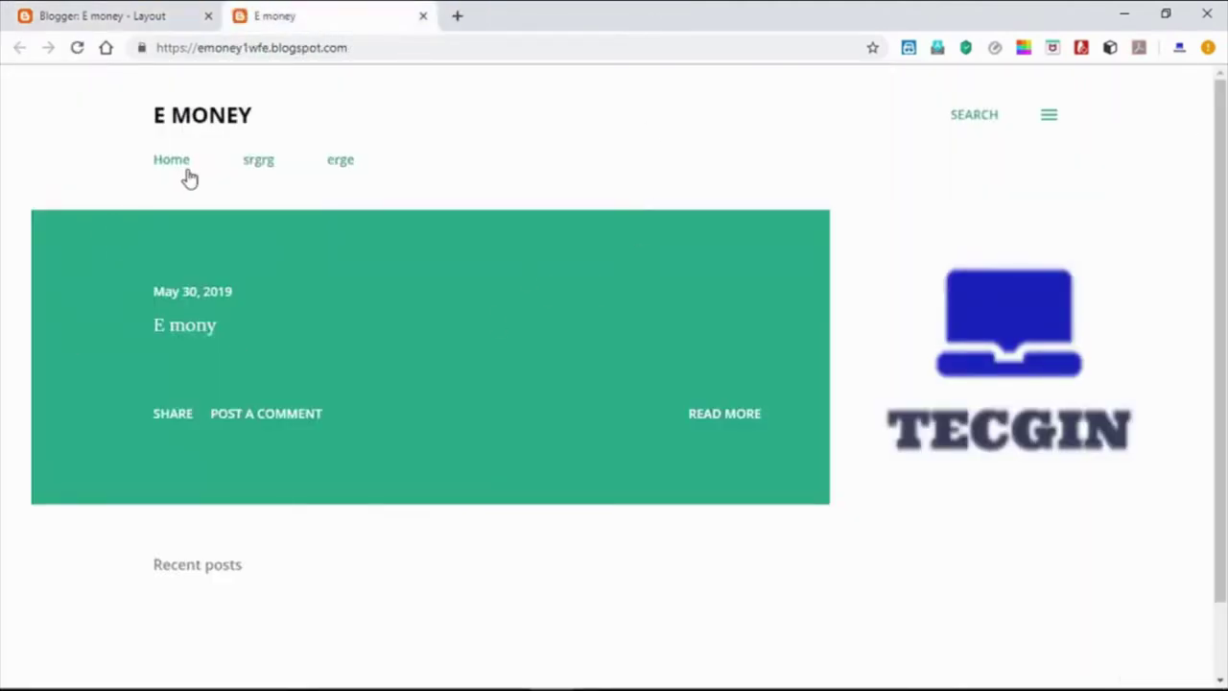
- Test the "srgrg" and "erge" header links on the live blog, then return to the srgrg page
left_click(247, 169)
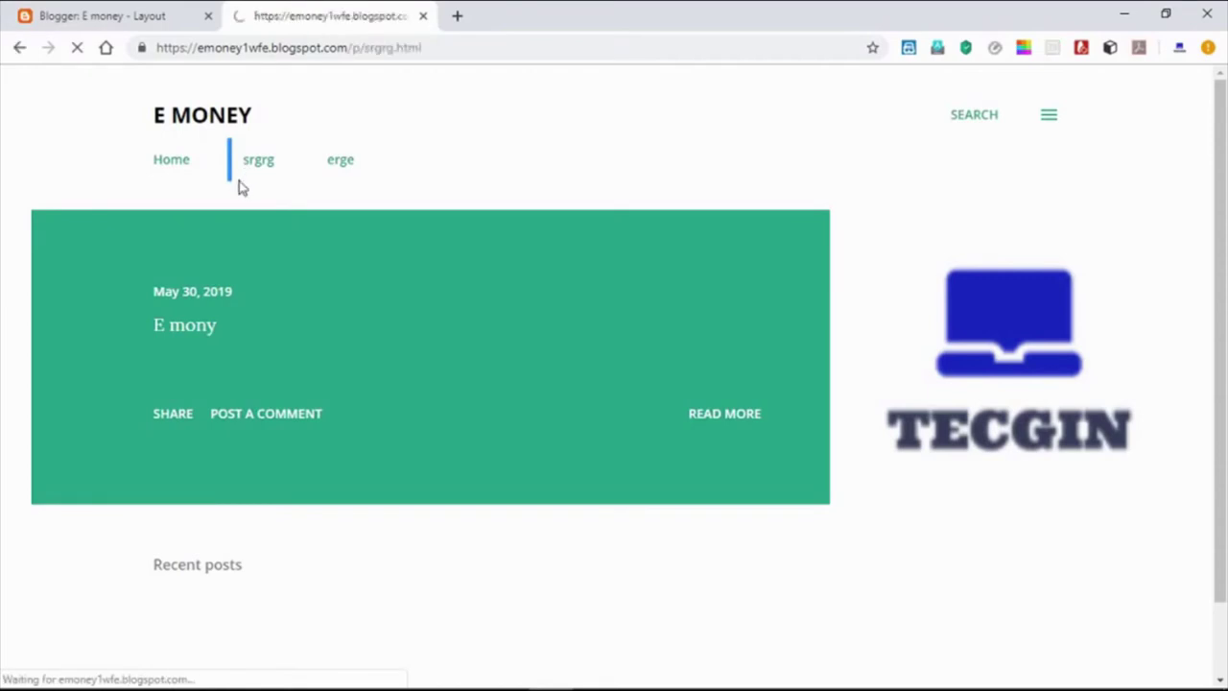
scroll(411, 337, "down", 10)
scroll(413, 338, "up", 6)
scroll(410, 335, "up", 3)
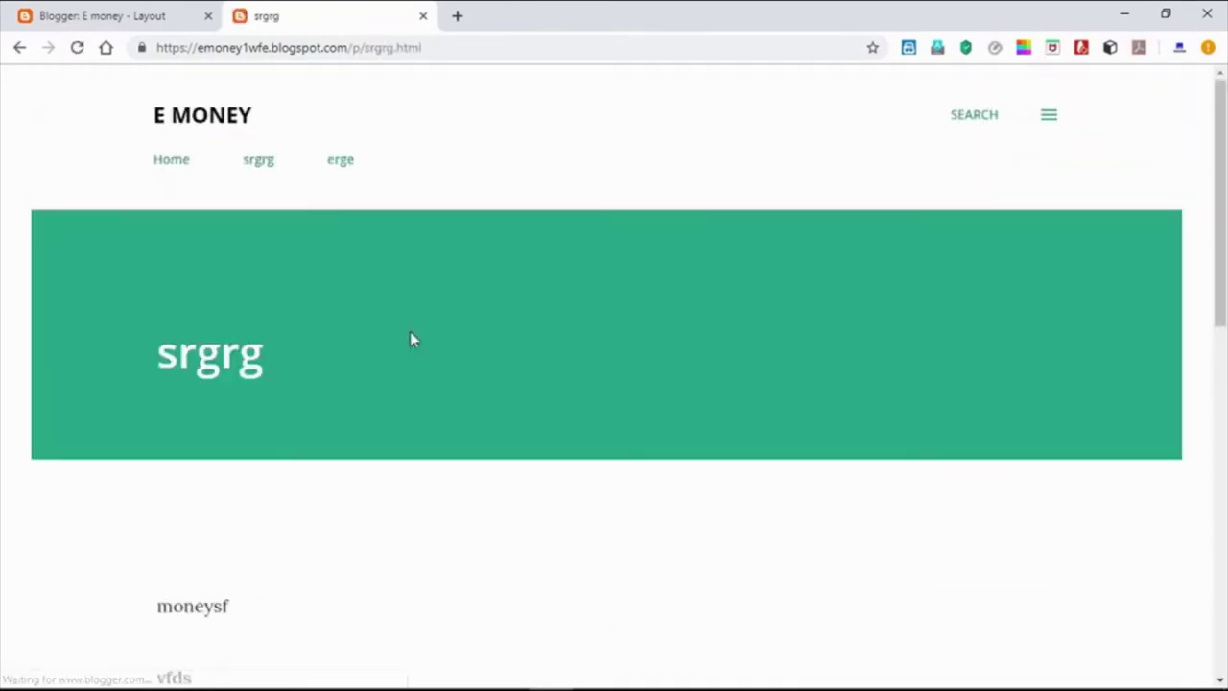
left_click(329, 180)
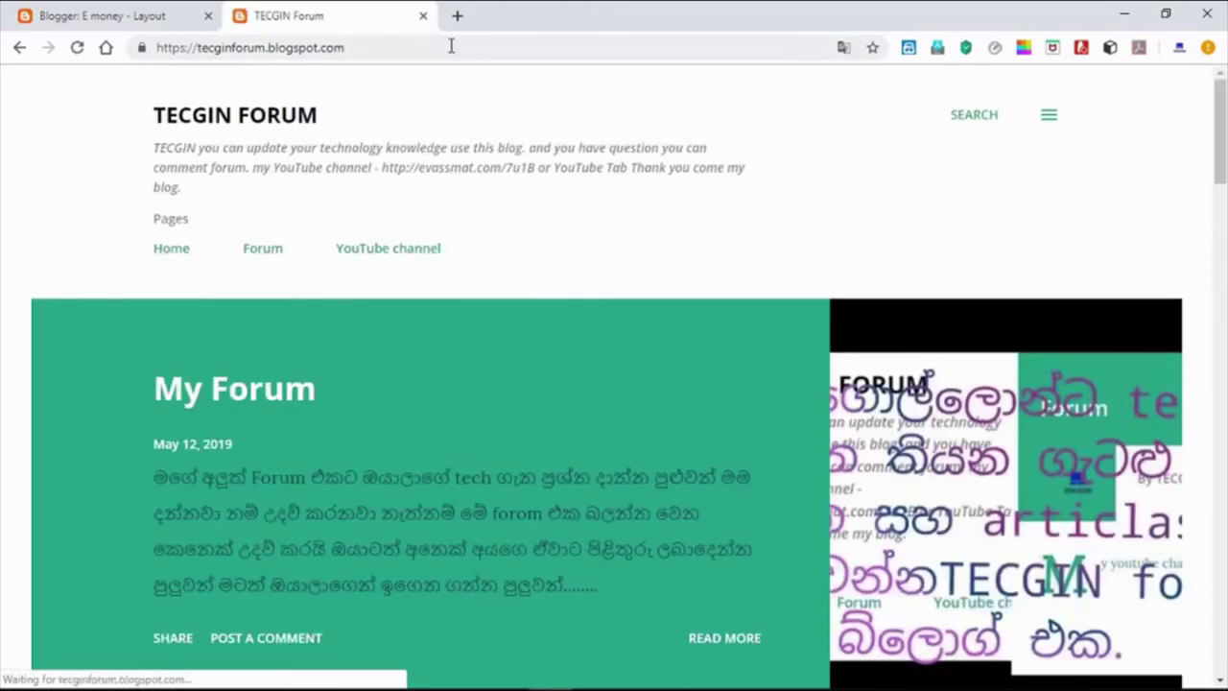
left_click(19, 47)
- Review the page list configuration in the blog layout, including the external link "erge"
left_click(106, 15)
scroll(572, 240, "up", 3)
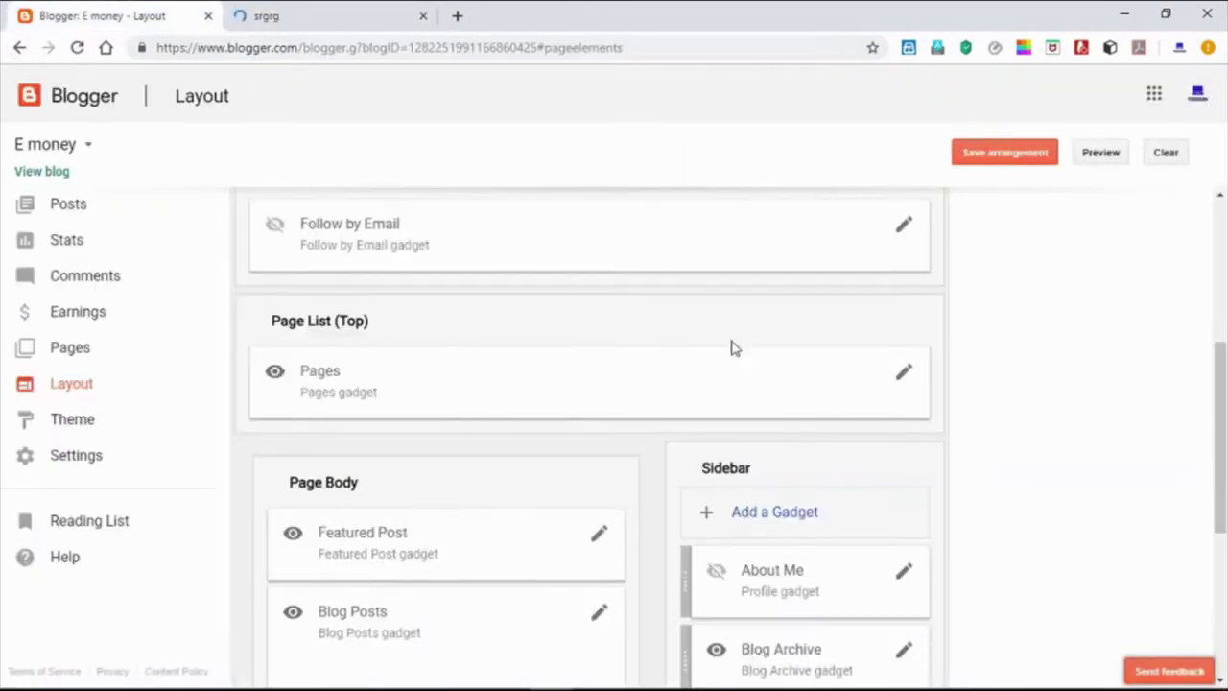
left_click(905, 374)
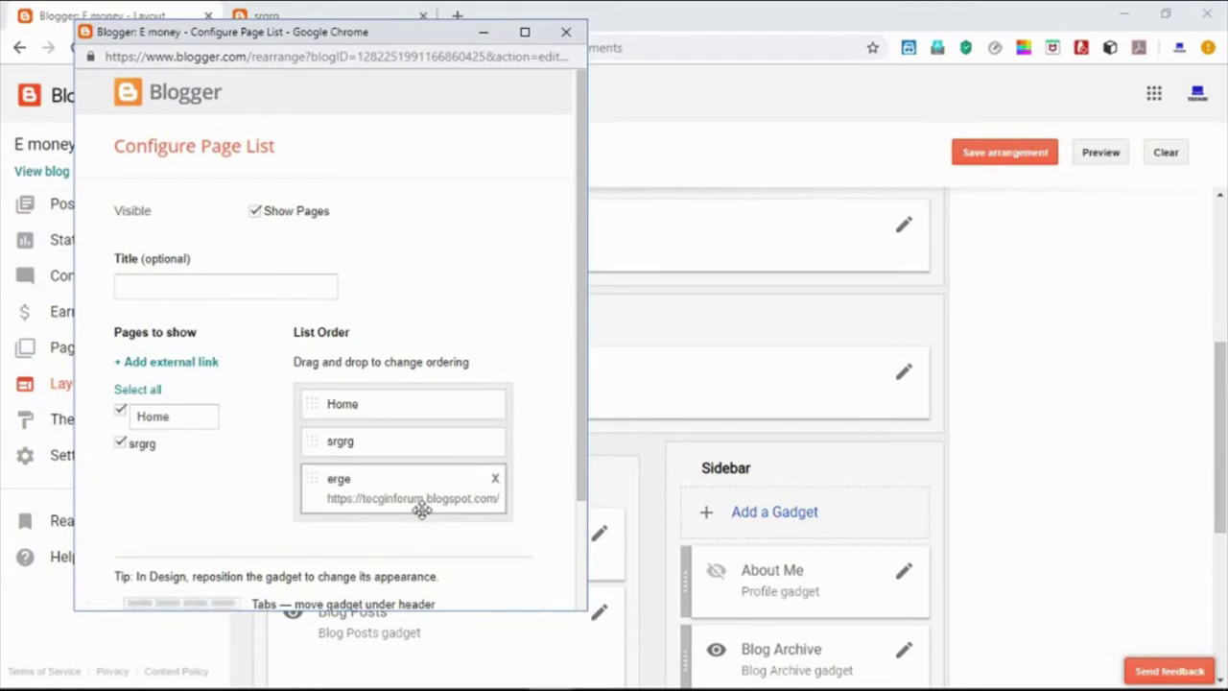
left_click(483, 32)
- From the live blog's Home page, open the full "E mony" post and follow its "my blogger" link
left_click(312, 16)
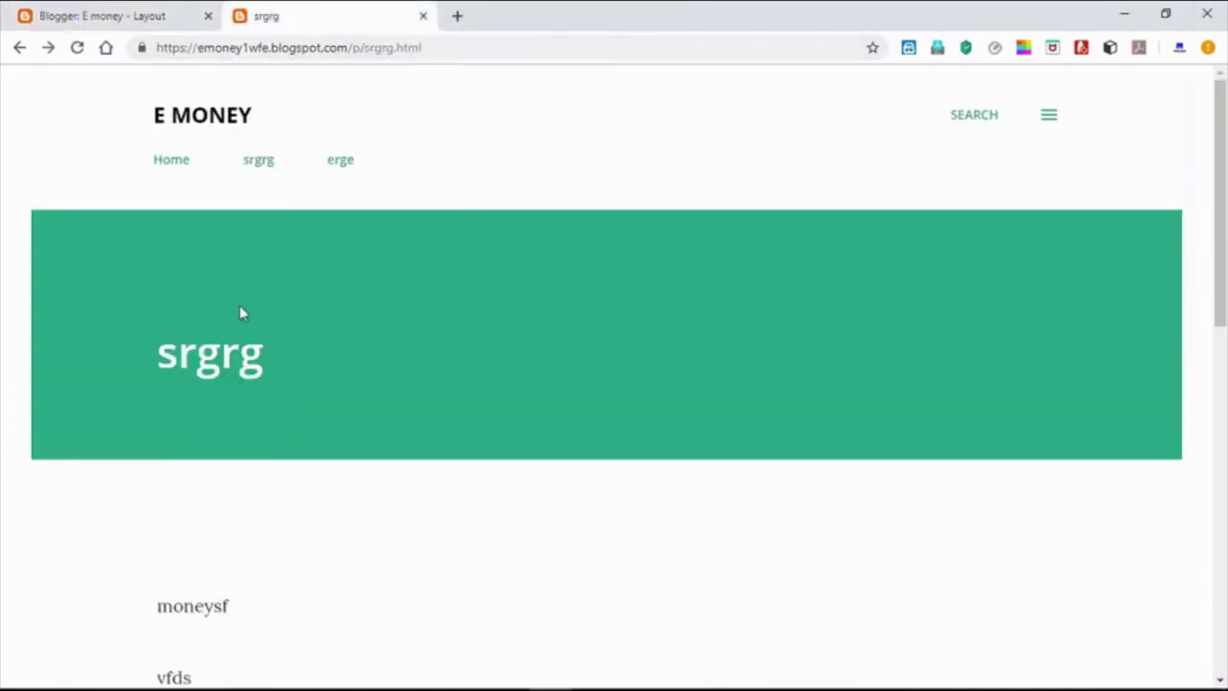
left_click(187, 162)
scroll(376, 424, "down", 1)
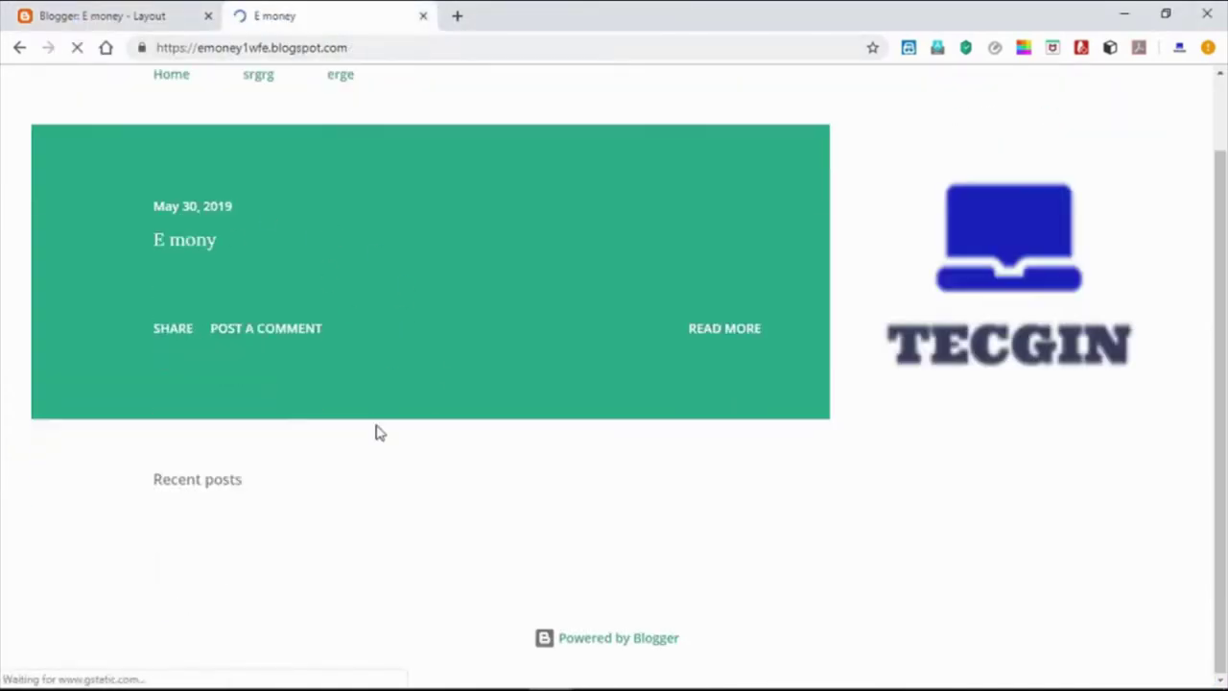
double_click(714, 328)
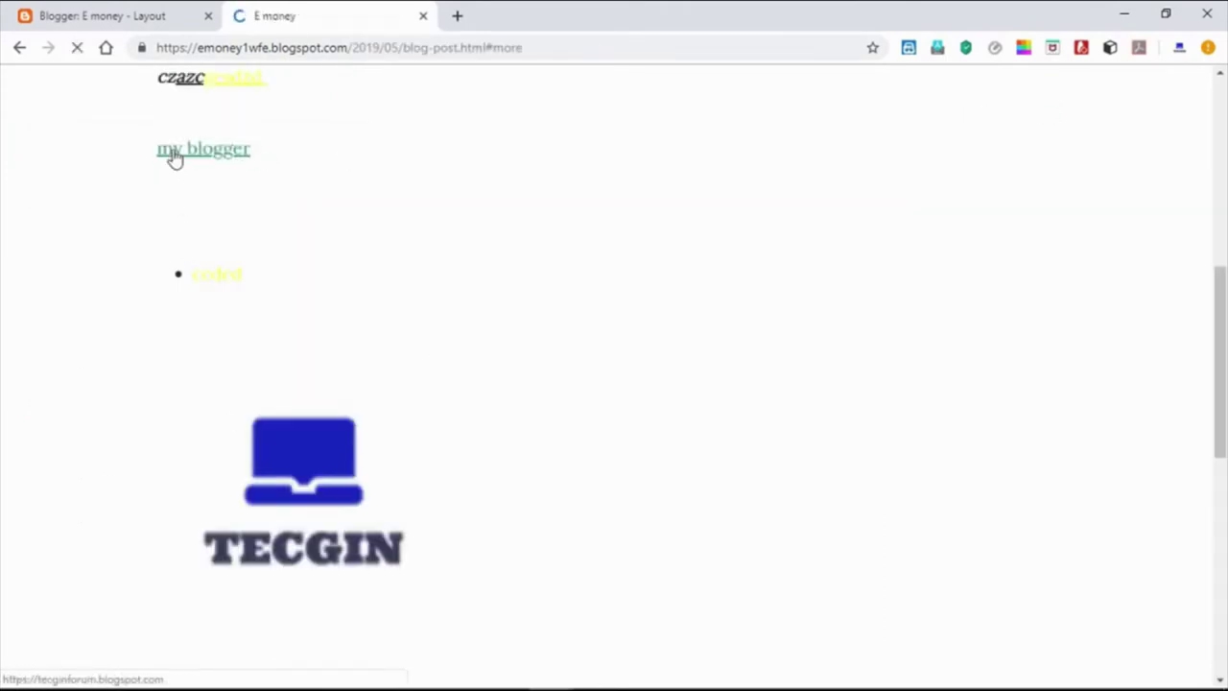
left_click(173, 156)
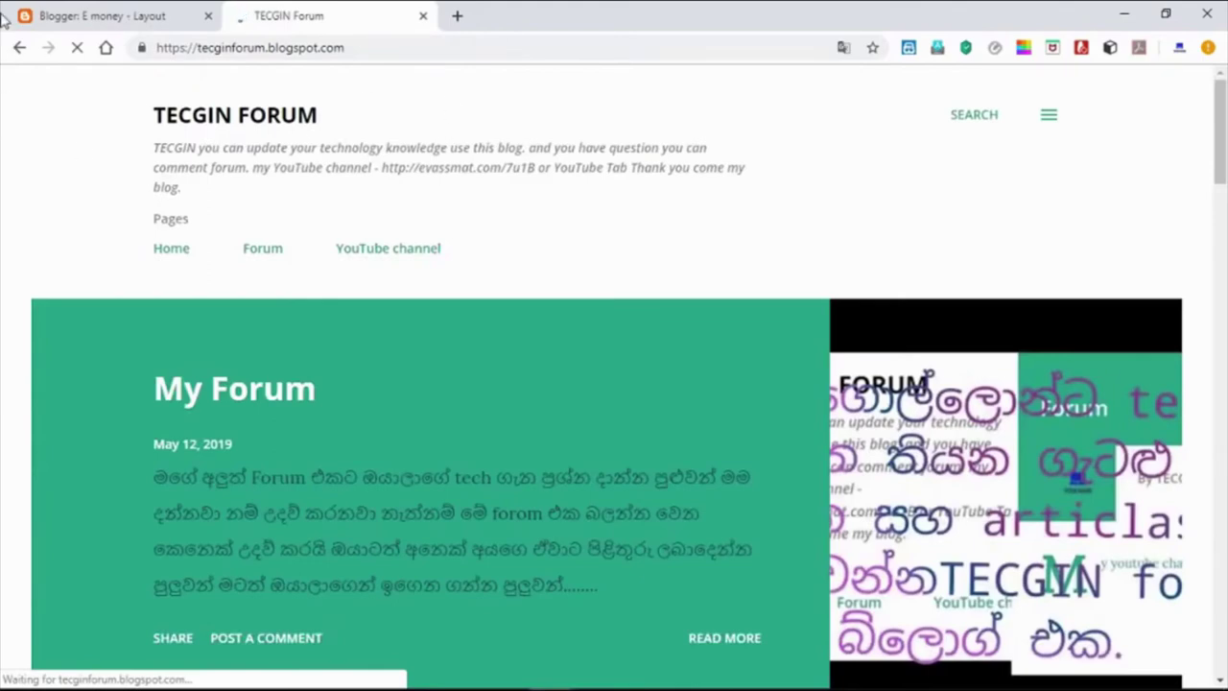
- Examine the Page Body, Sidebar and Footer sections of the E money blog's layout
left_click(29, 15)
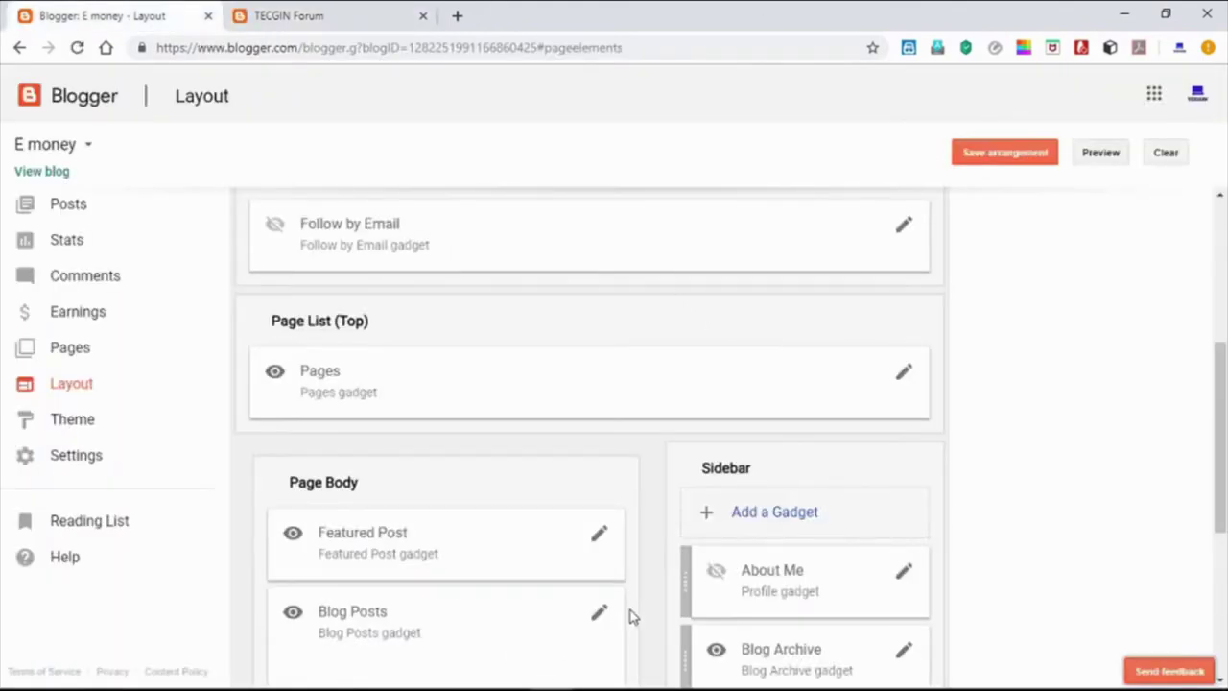
scroll(641, 590, "down", 4)
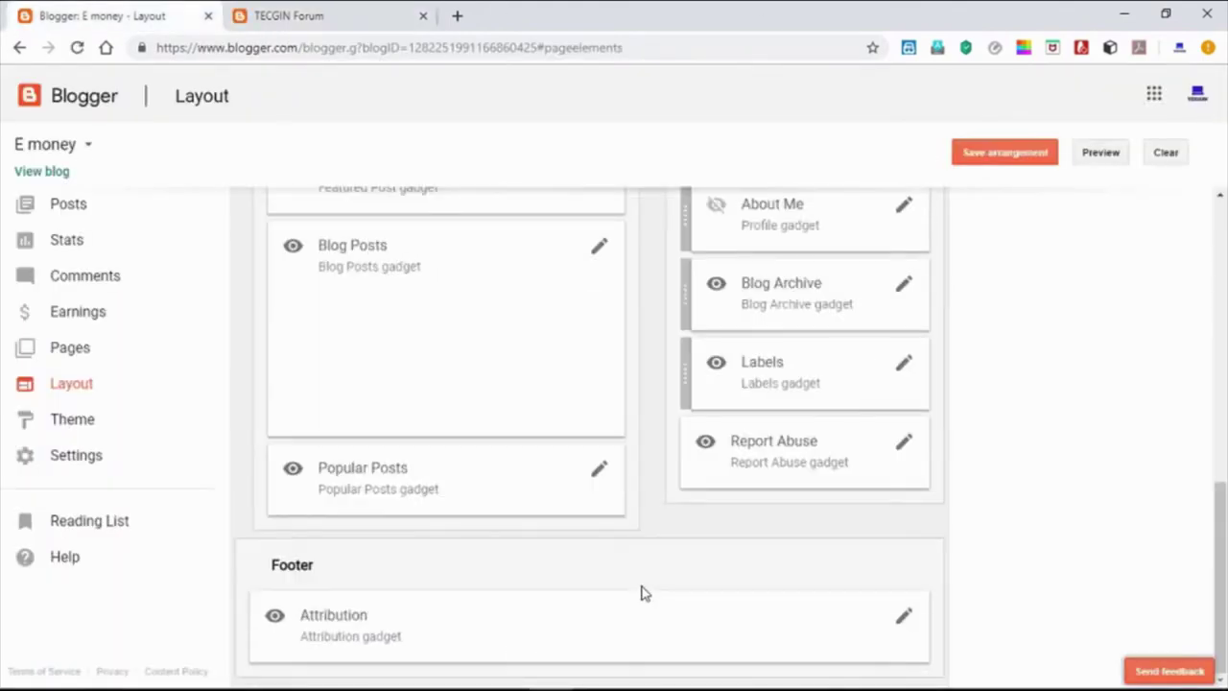
scroll(645, 596, "up", 3)
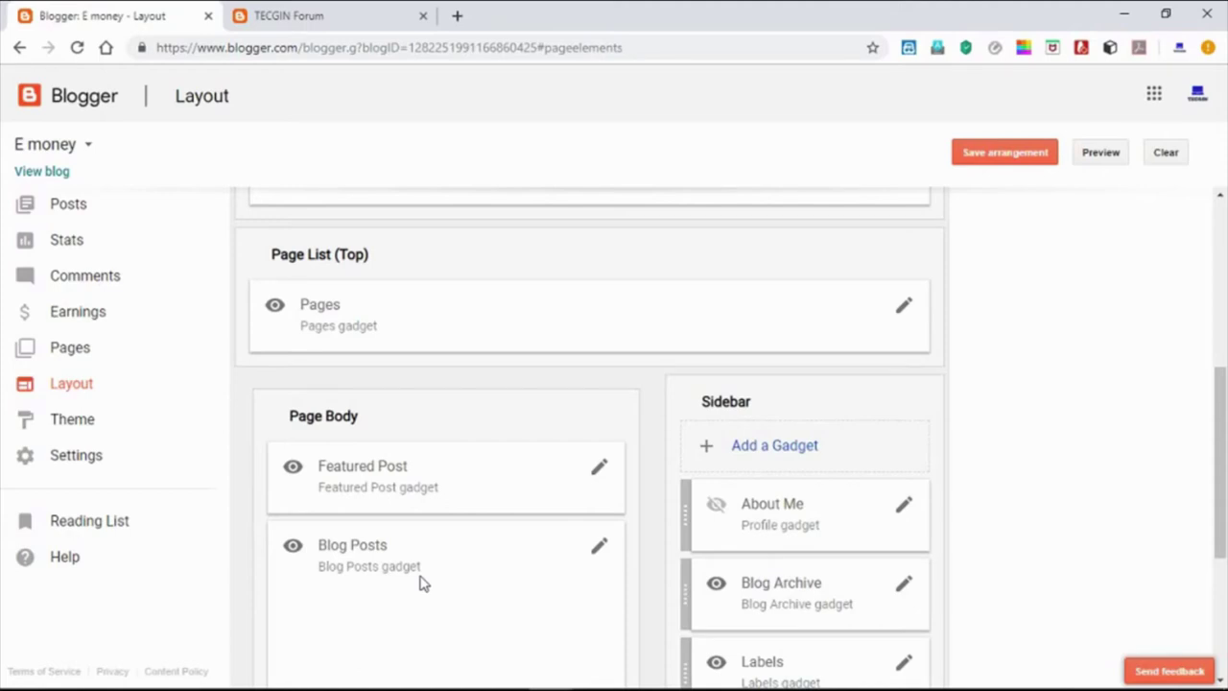
left_click_drag(1218, 422, 1193, 492)
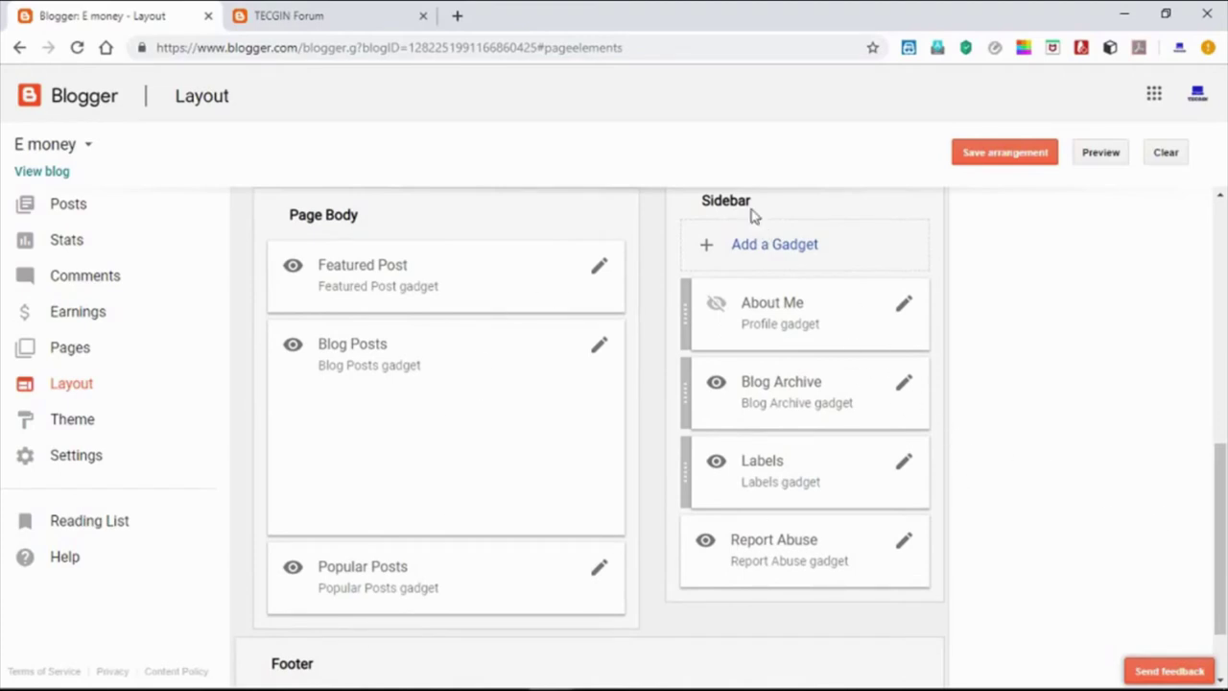
scroll(1218, 528, "up", 1)
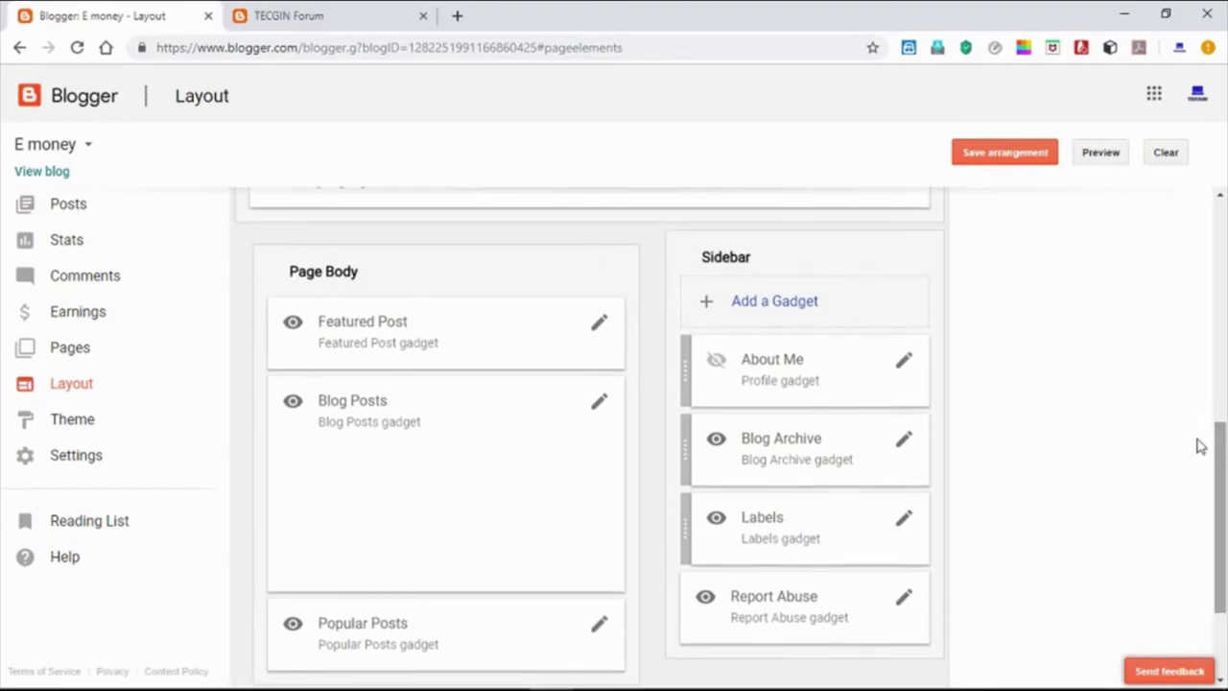
- Check which gadgets the TECGIN Forum blog shows in its sidebar menu as a reference for adding one
left_click(792, 305)
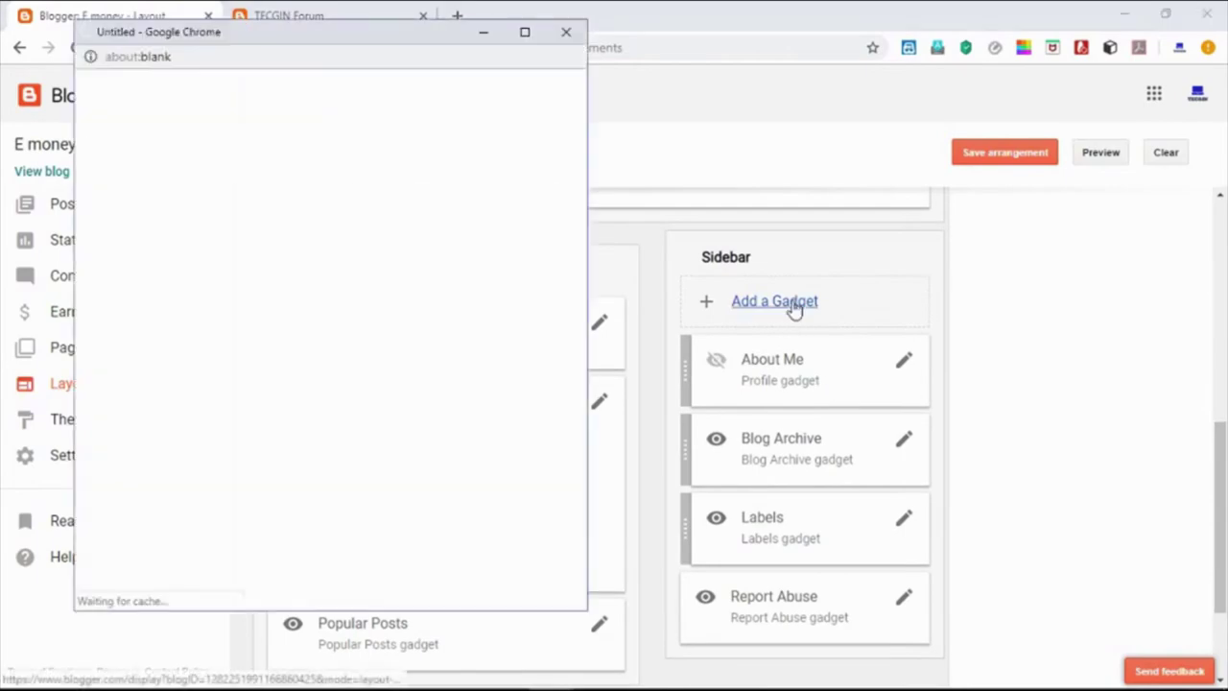
left_click(338, 11)
left_click(60, 9)
left_click(343, 10)
left_click(1047, 115)
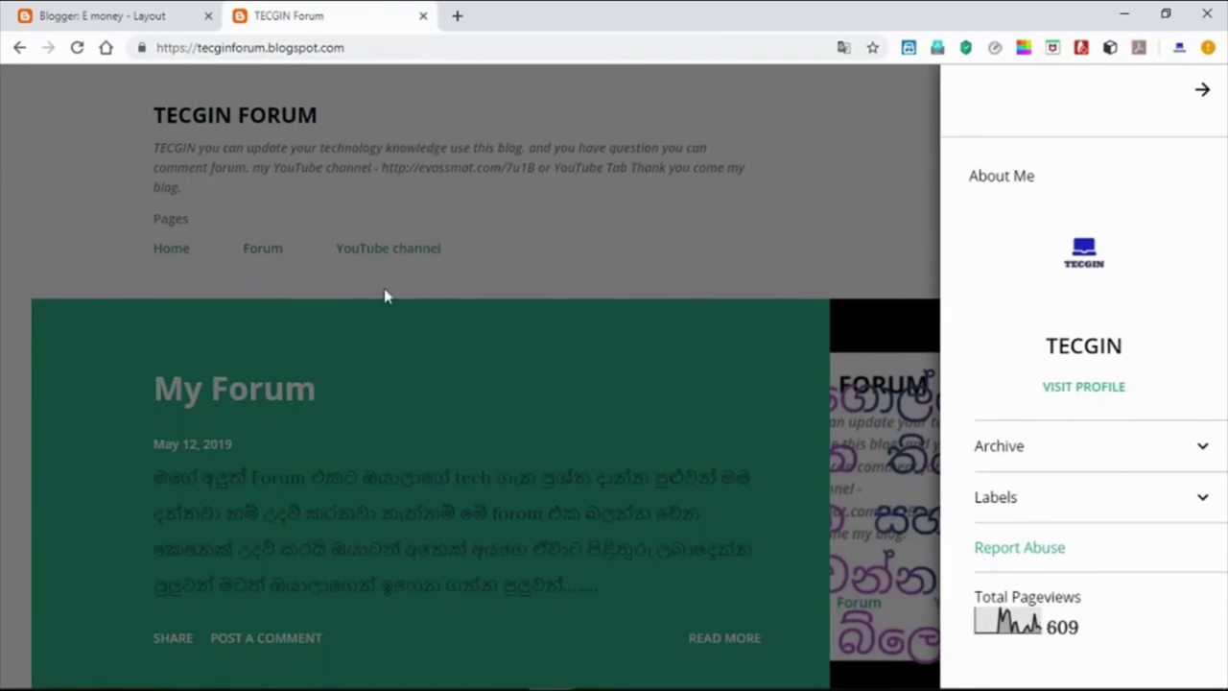
left_click(105, 10)
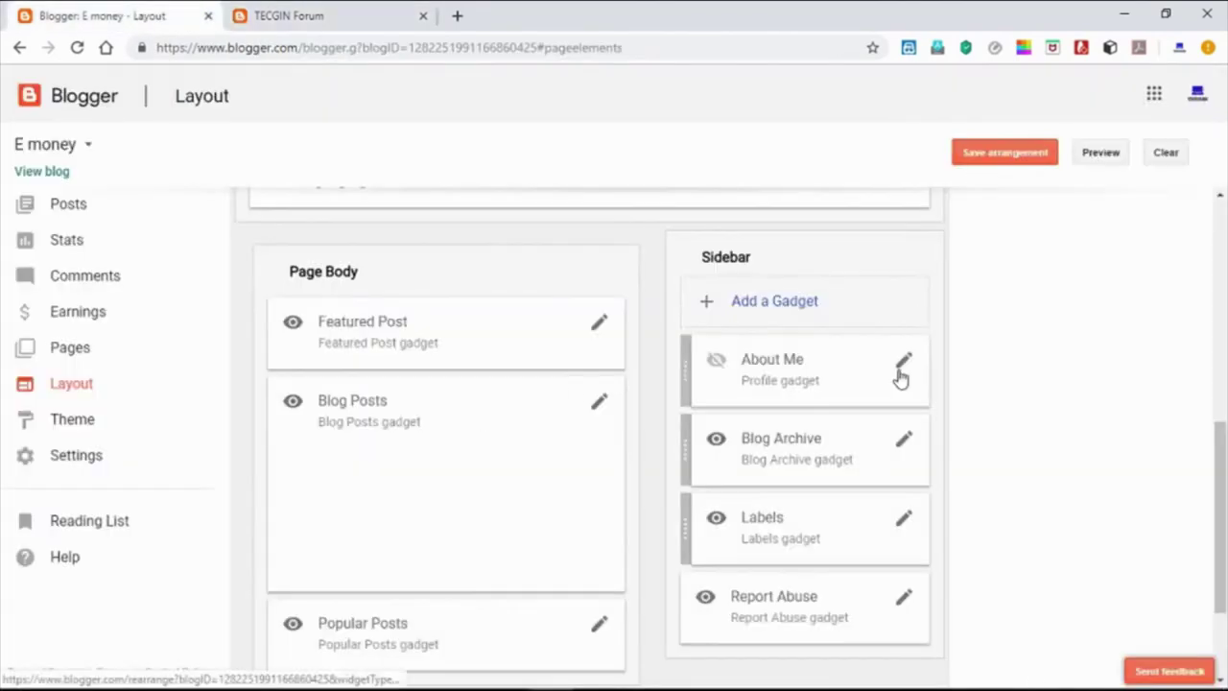
- Add a Blog's stats gadget titled "Total Pageviews" to the sidebar, keeping the All Time period and Black Transparent style
left_click(825, 309)
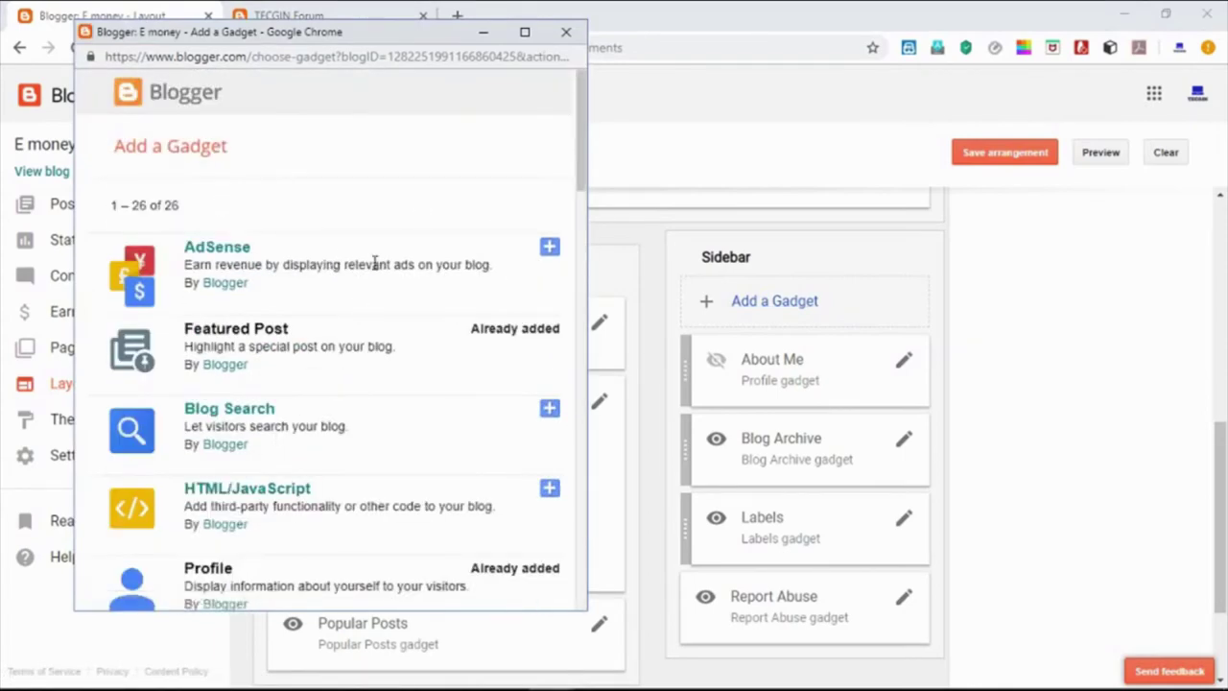
left_click_drag(587, 180, 638, 222)
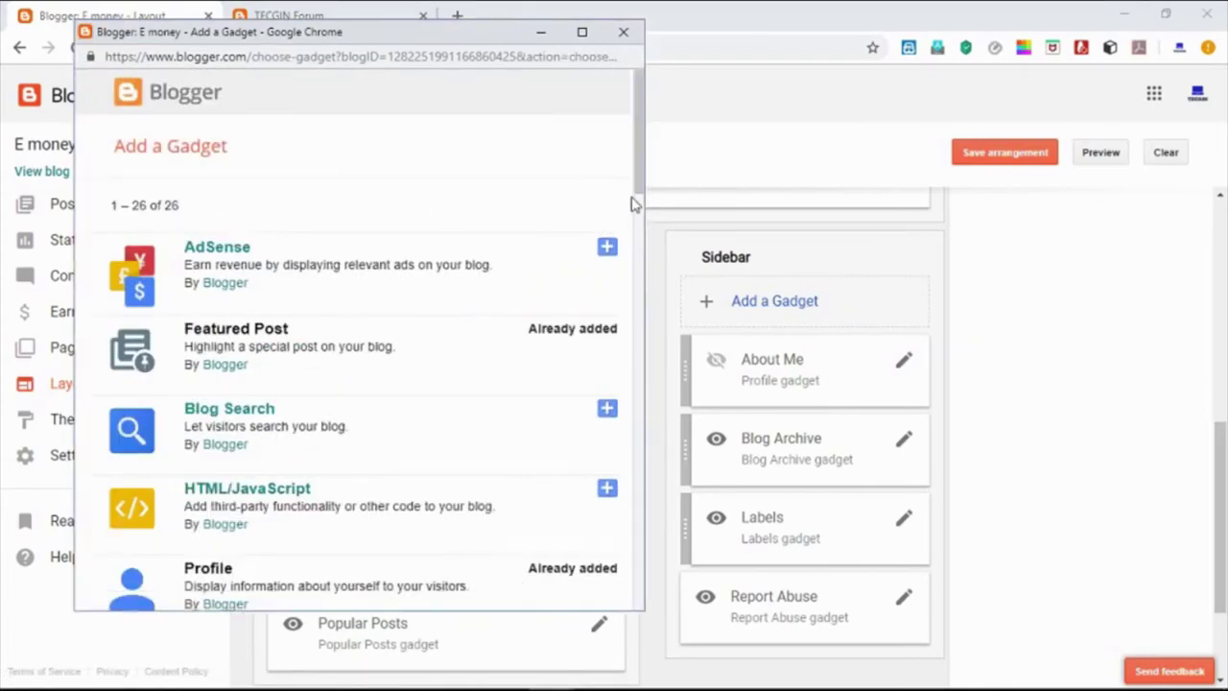
scroll(628, 180, "down", 3)
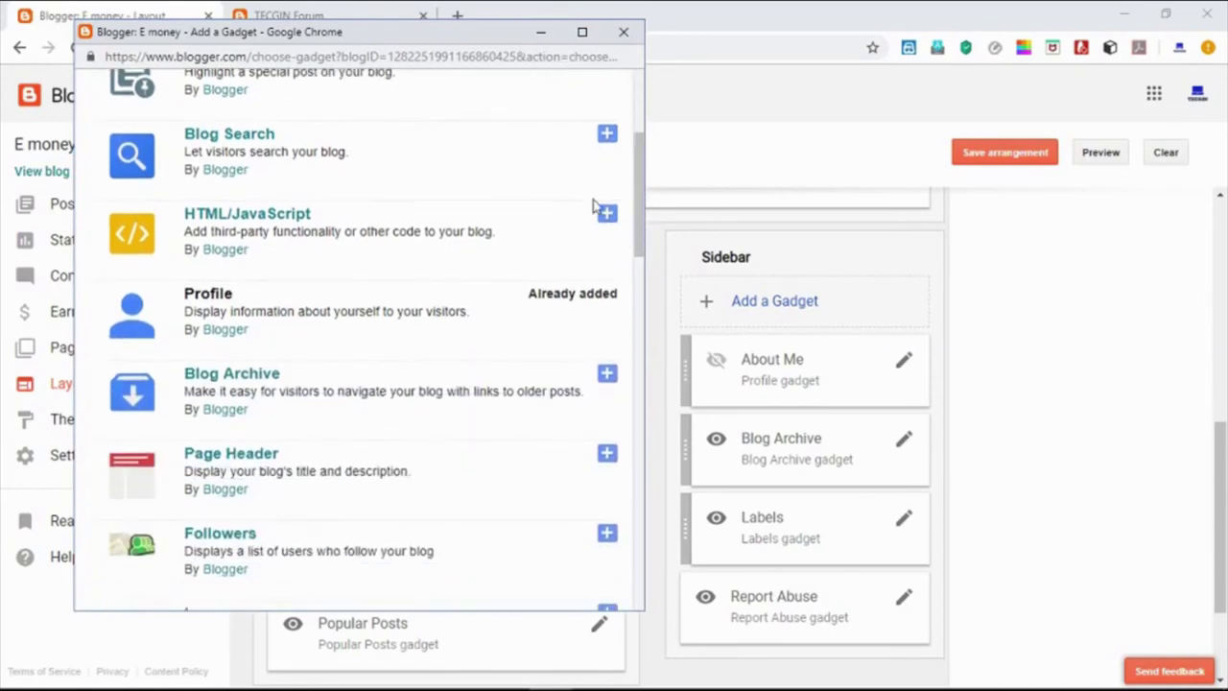
left_click_drag(636, 198, 608, 386)
left_click(606, 329)
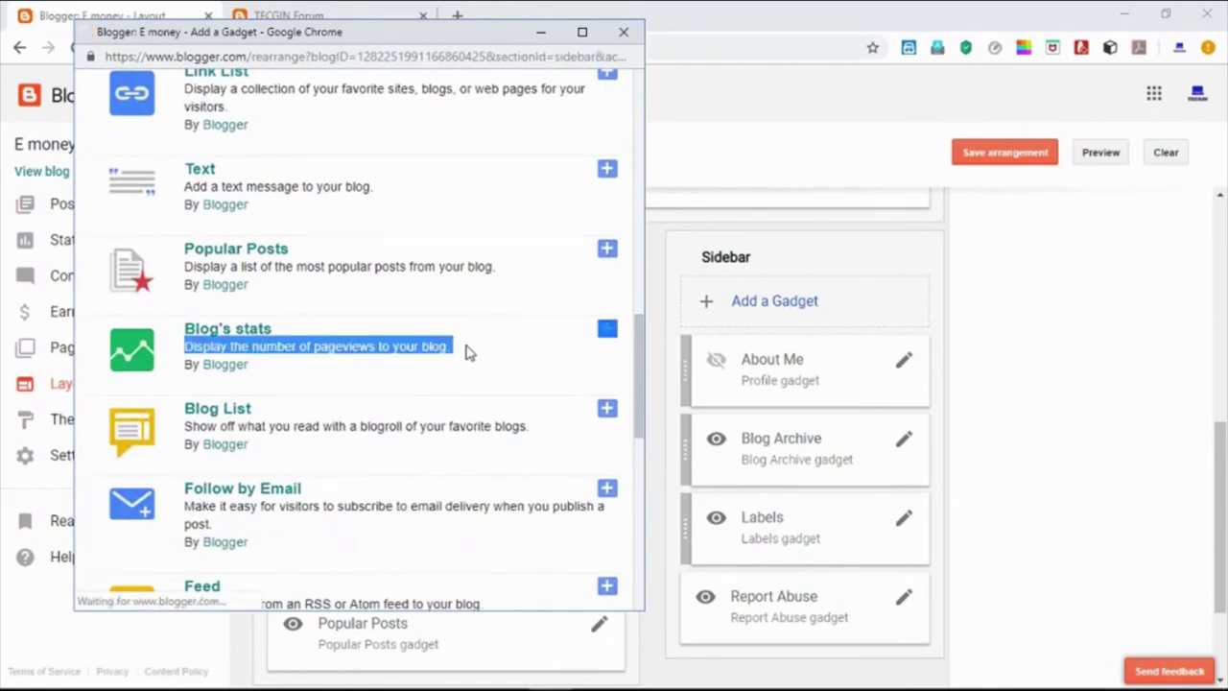
scroll(480, 410, "down", 1)
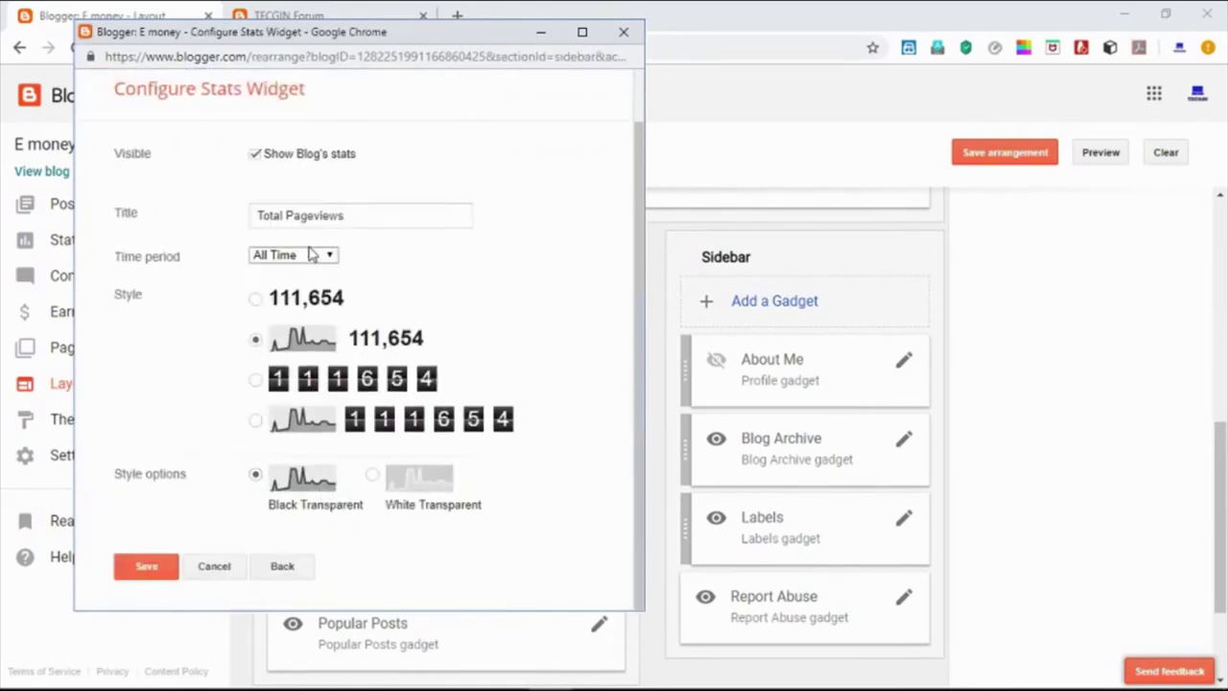
left_click(147, 568)
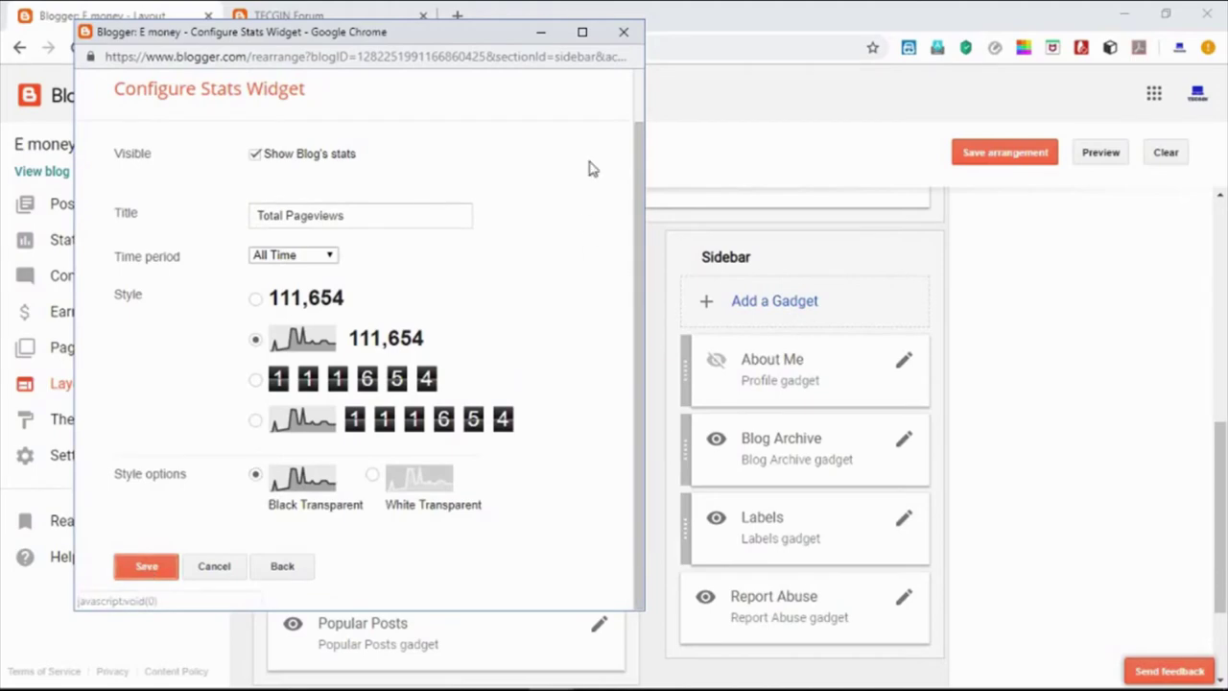
- Browse the gadgets available for the sidebar and view the HTML/JavaScript gadget's configuration without adding it
left_click(789, 305)
scroll(419, 430, "down", 15)
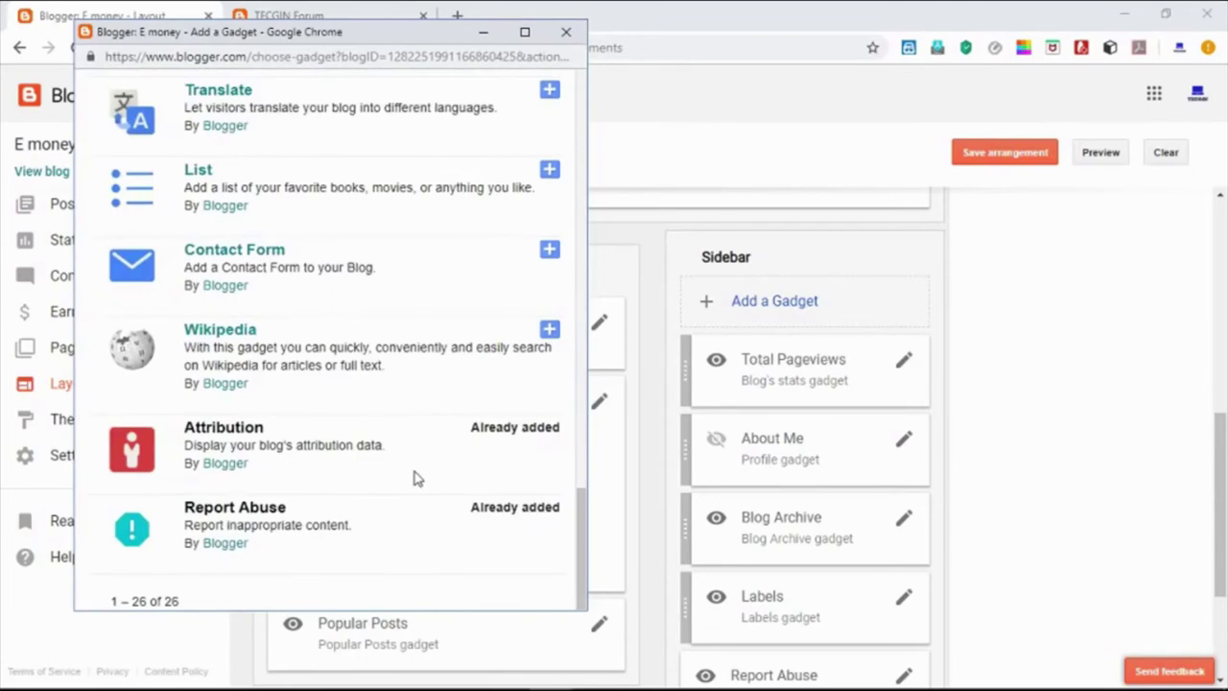
scroll(414, 477, "up", 3)
scroll(416, 476, "up", 10)
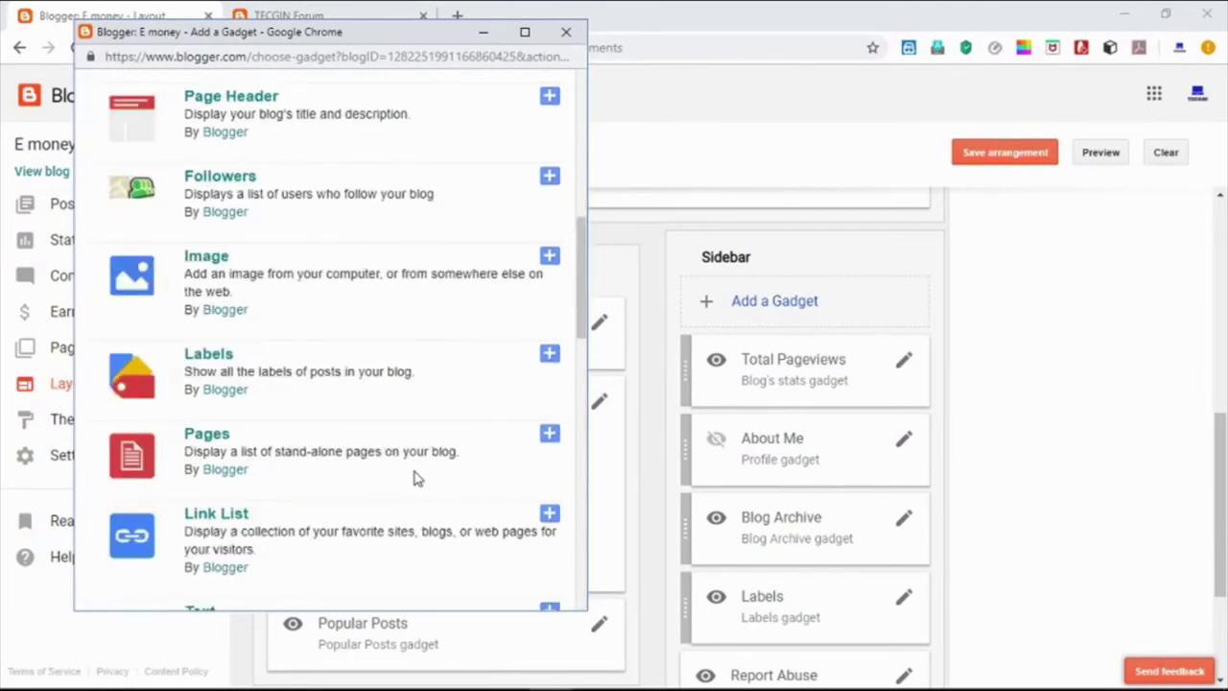
scroll(415, 476, "up", 8)
left_click(549, 438)
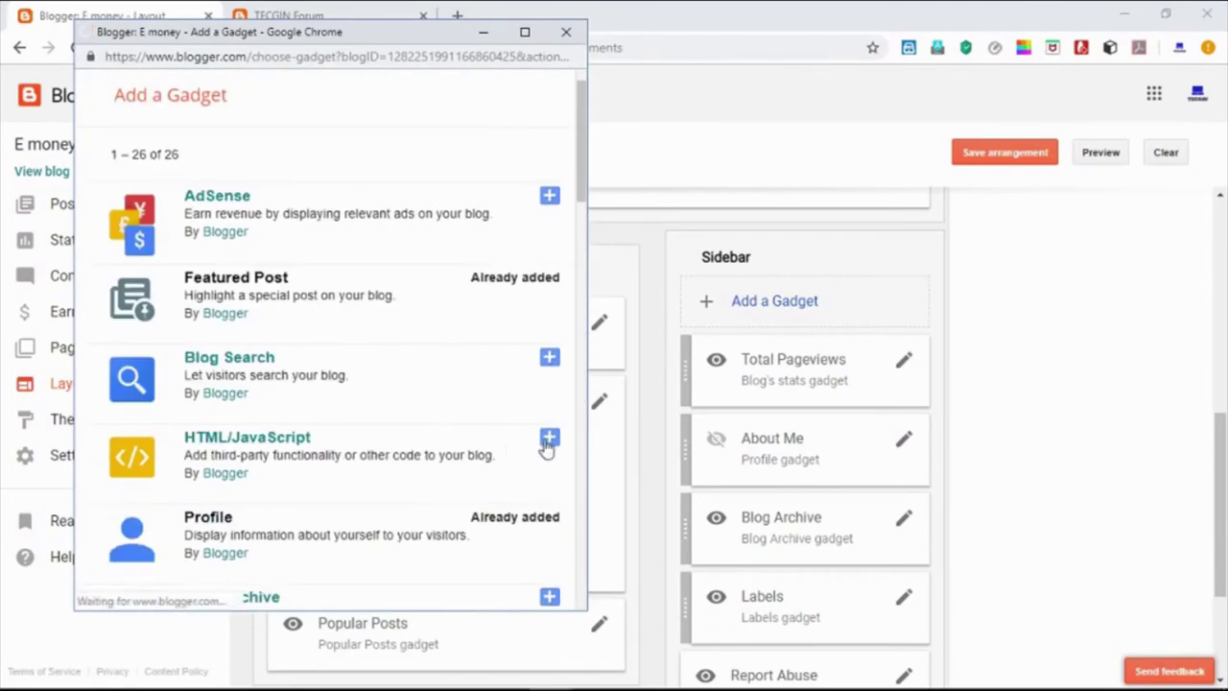
left_click(277, 351)
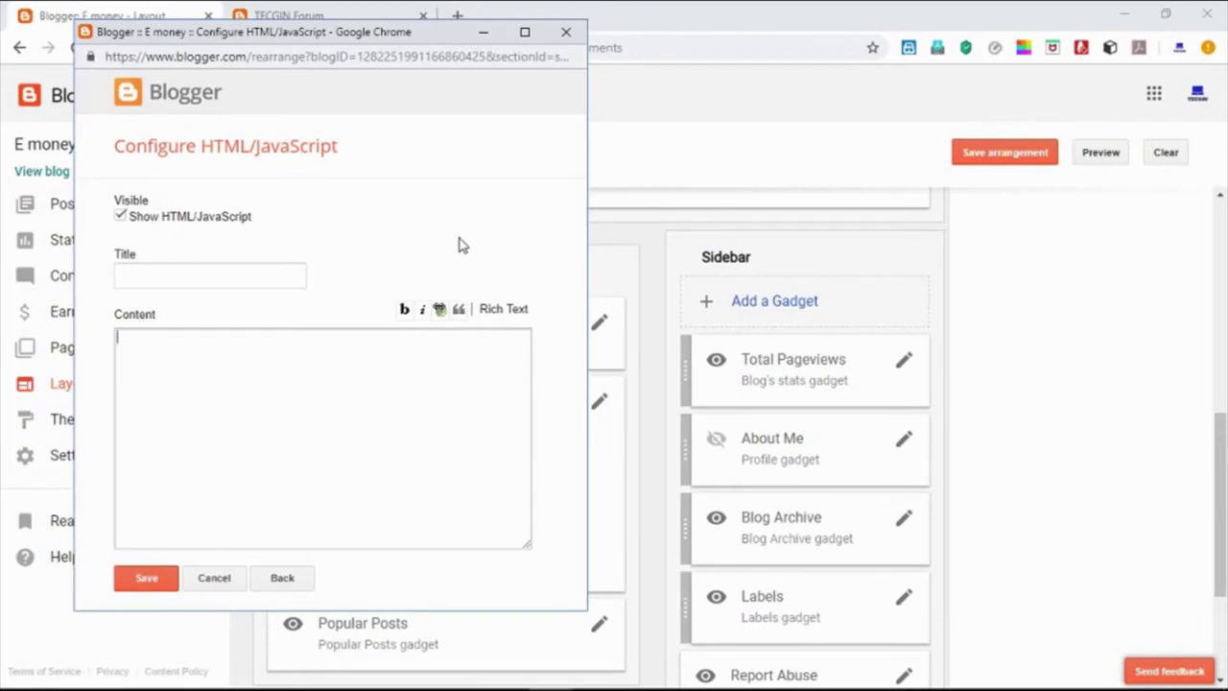
left_click(566, 31)
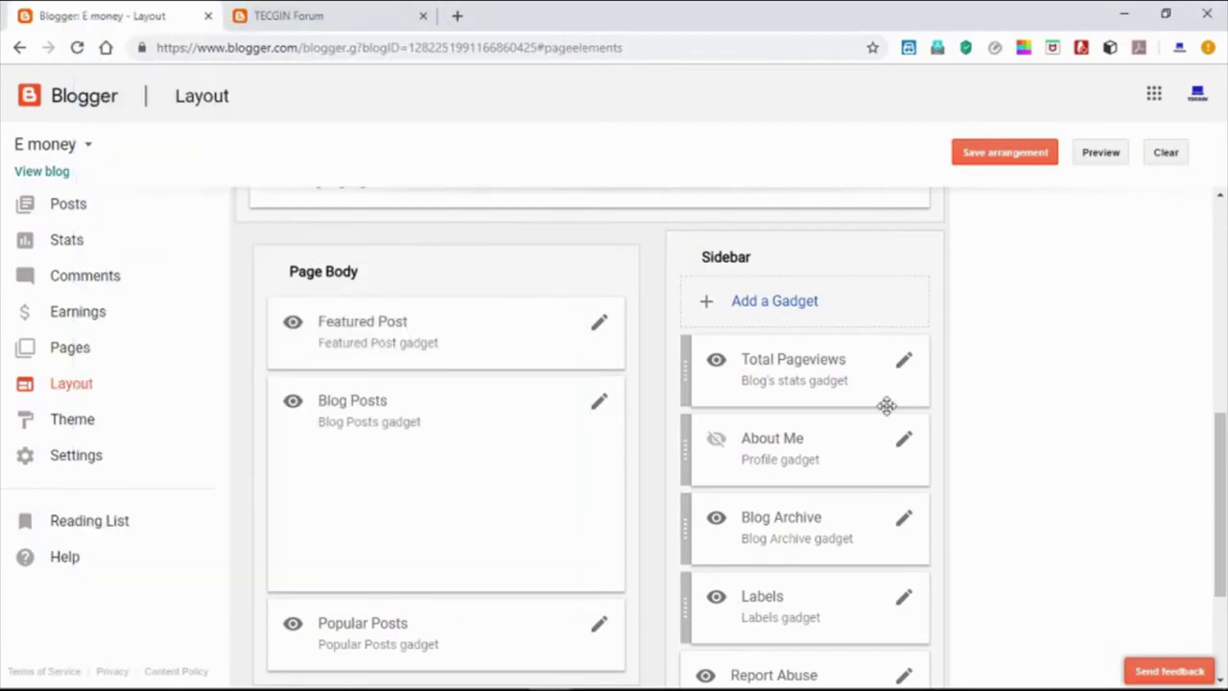
- View the configuration options of the Featured Post gadget in the Page Body and close them unchanged
left_click(598, 324)
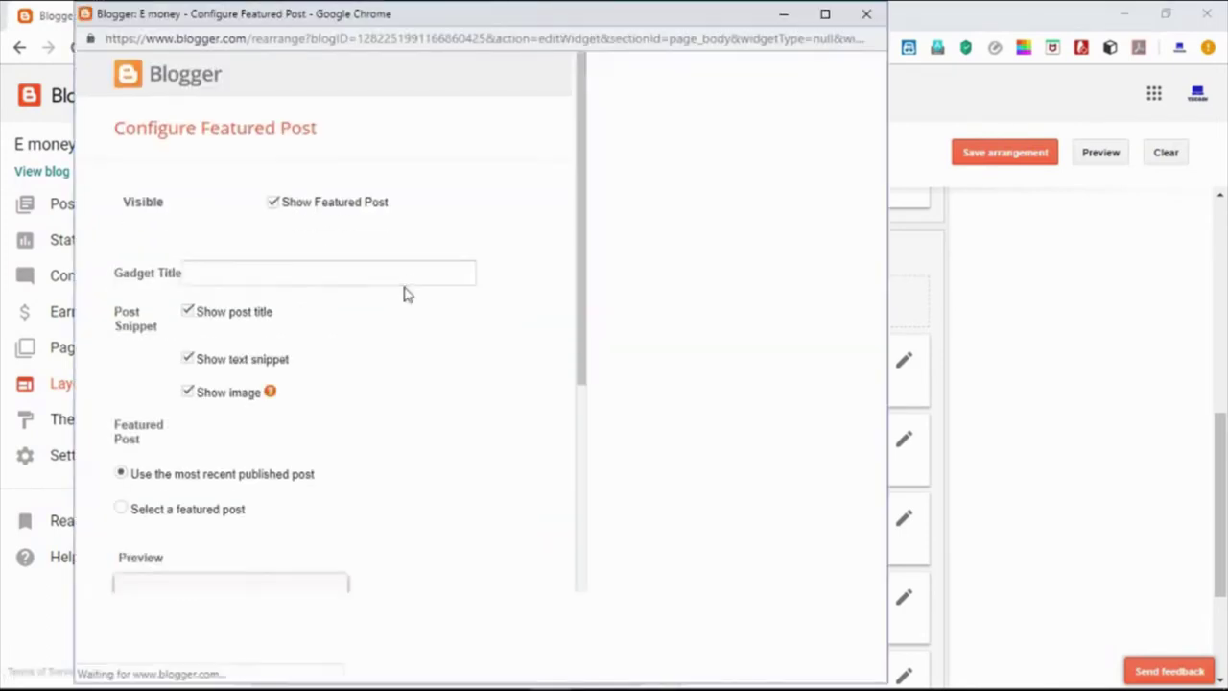
scroll(427, 311, "down", 3)
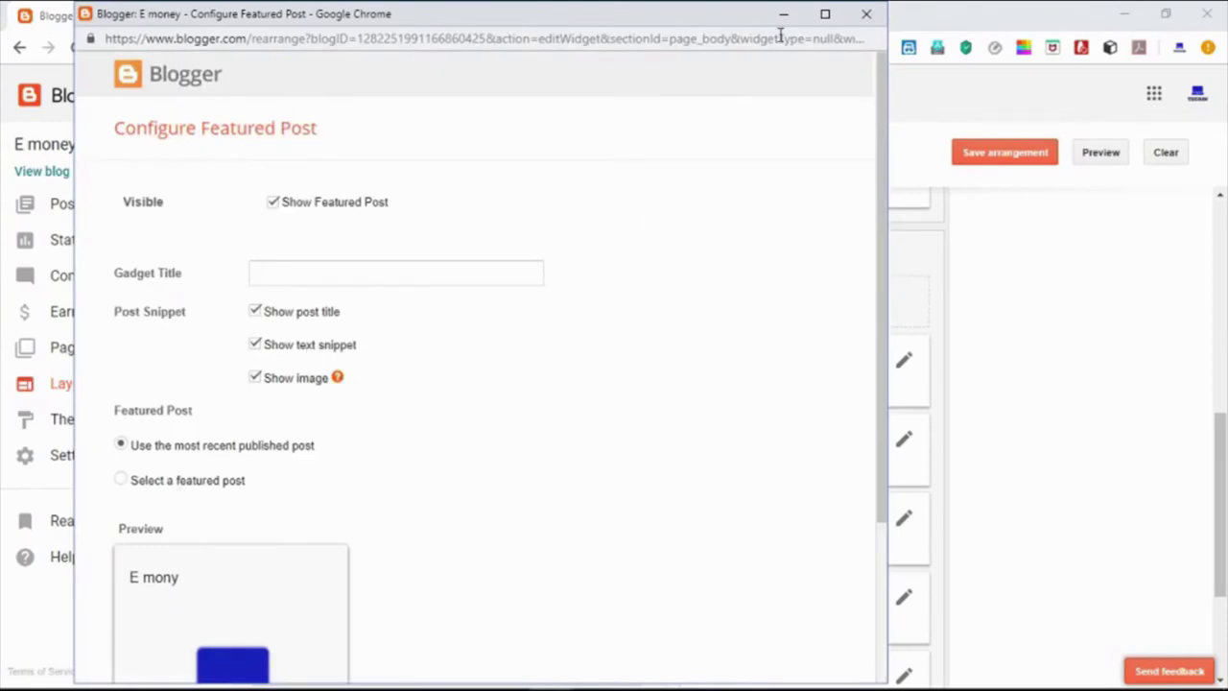
left_click(866, 13)
- Examine how the TECGIN Forum blog arranges its posts down the home page, and return to the E money layout
left_click(303, 10)
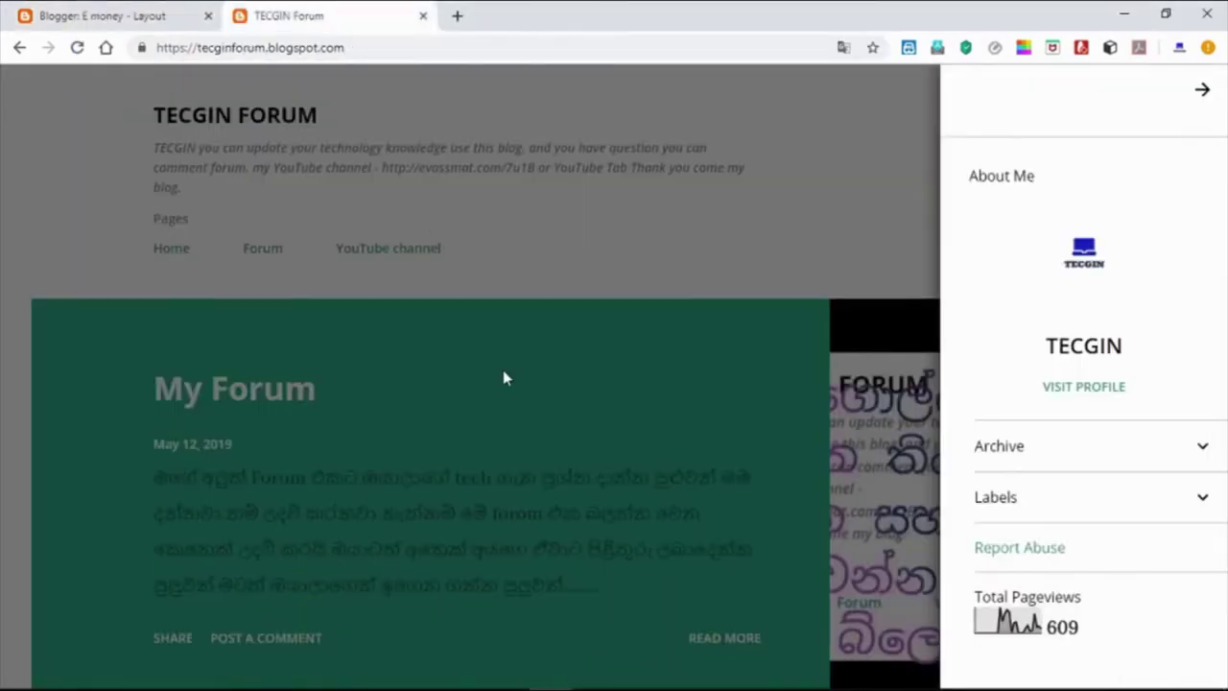
left_click(921, 265)
scroll(841, 318, "down", 10)
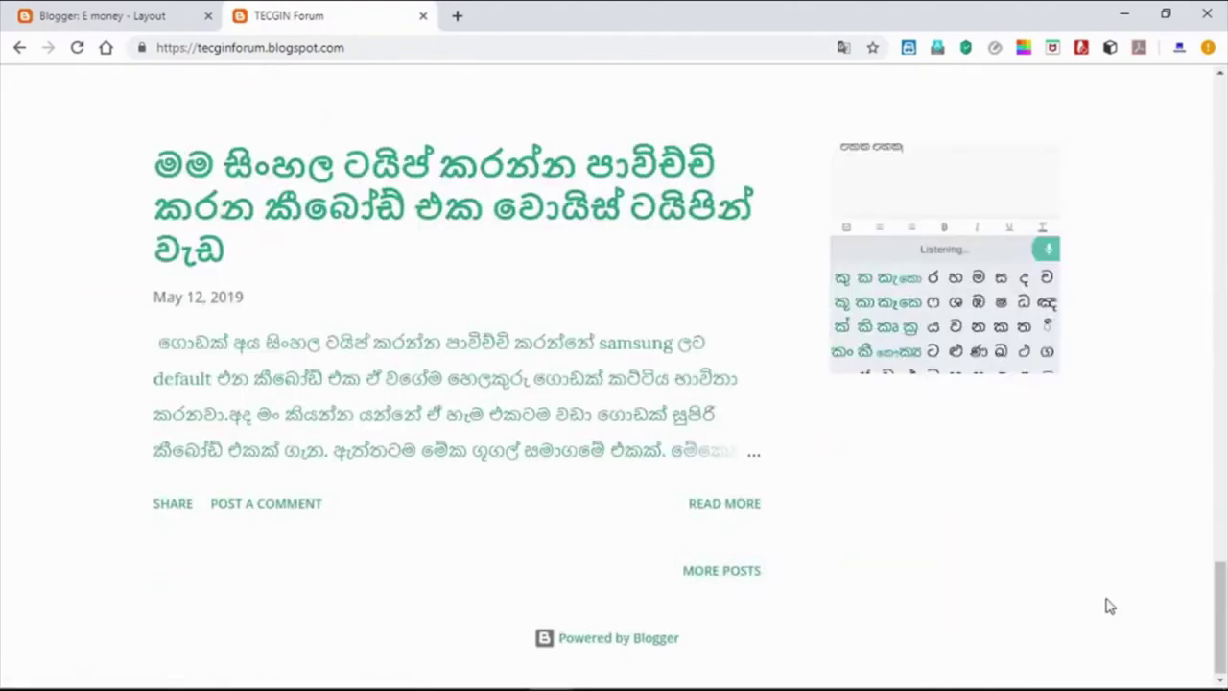
scroll(278, 332, "up", 10)
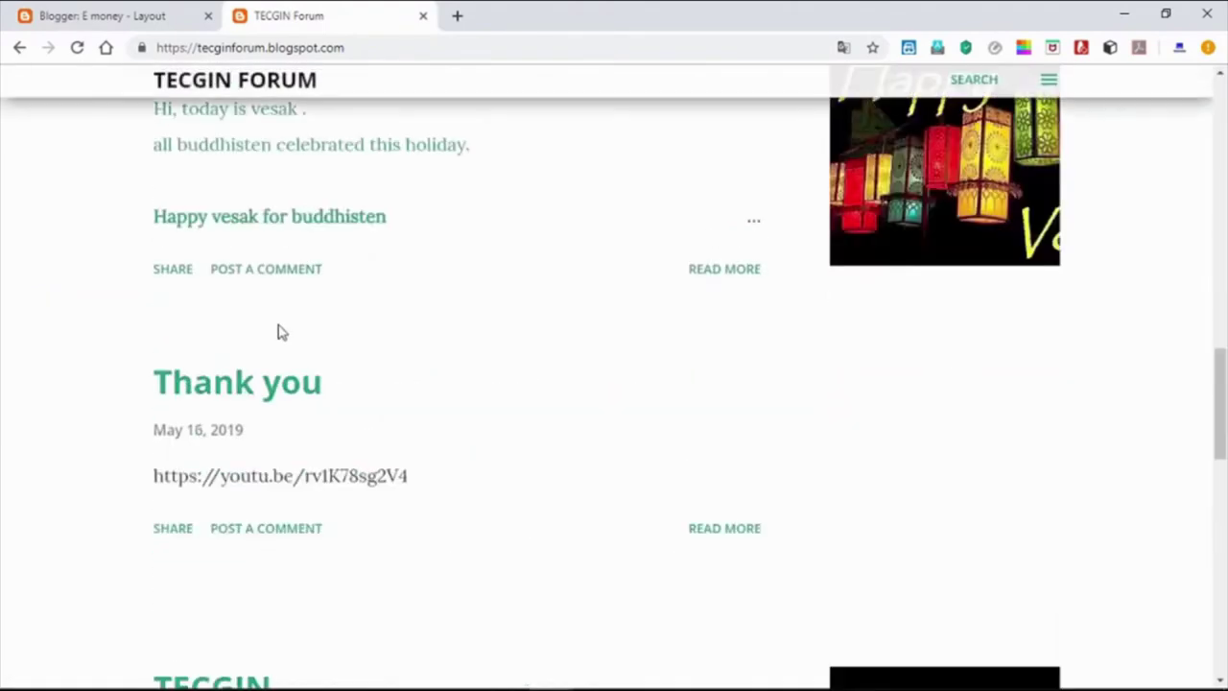
scroll(277, 332, "down", 10)
scroll(277, 332, "up", 5)
left_click(71, 16)
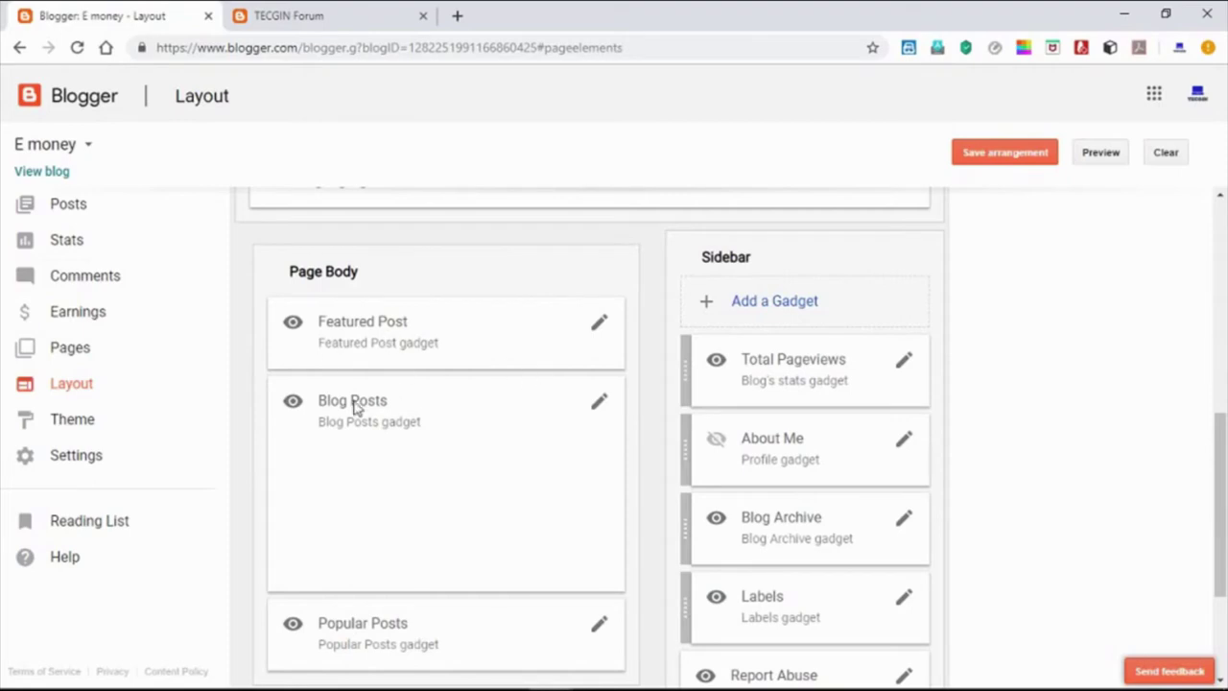
- Open the E money blog's theme settings and look through the available base themes
left_click(96, 419)
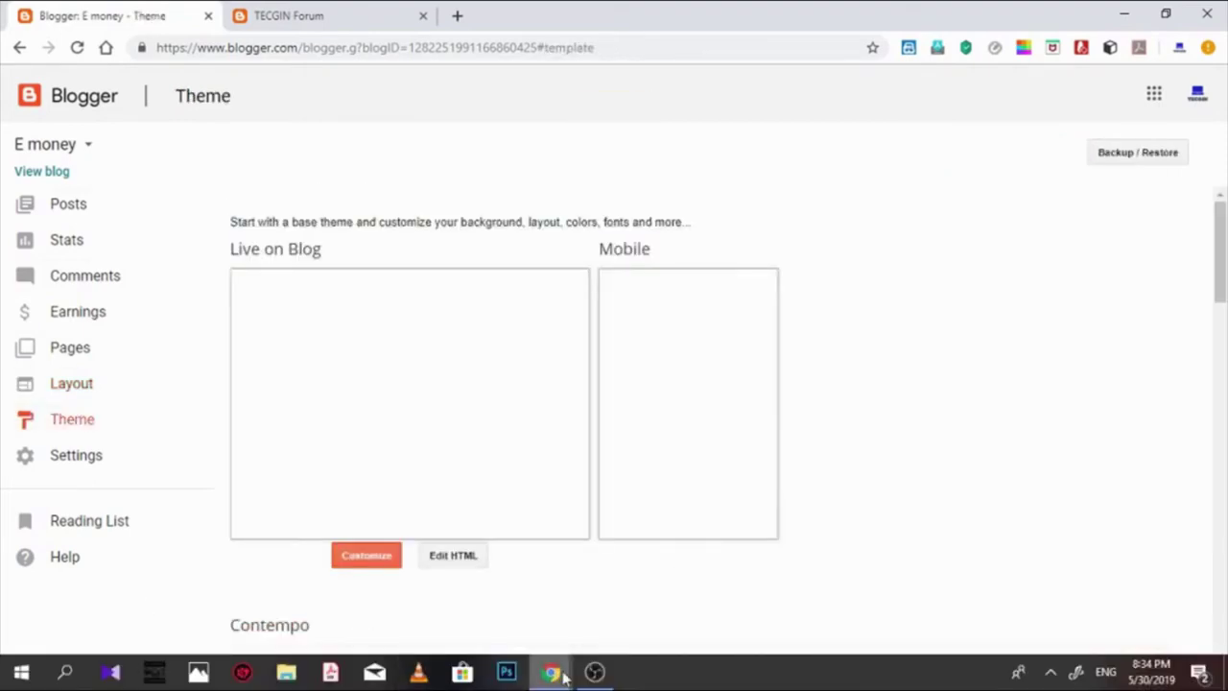
left_click(593, 672)
left_click(584, 675)
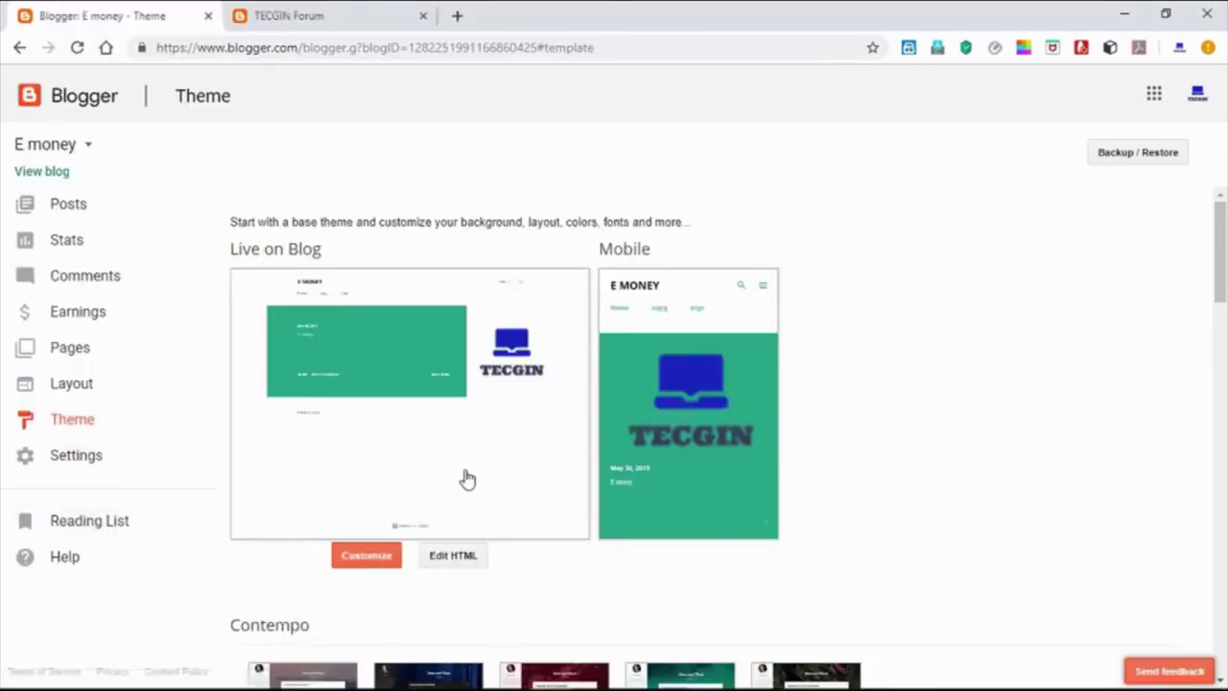
scroll(784, 438, "down", 9)
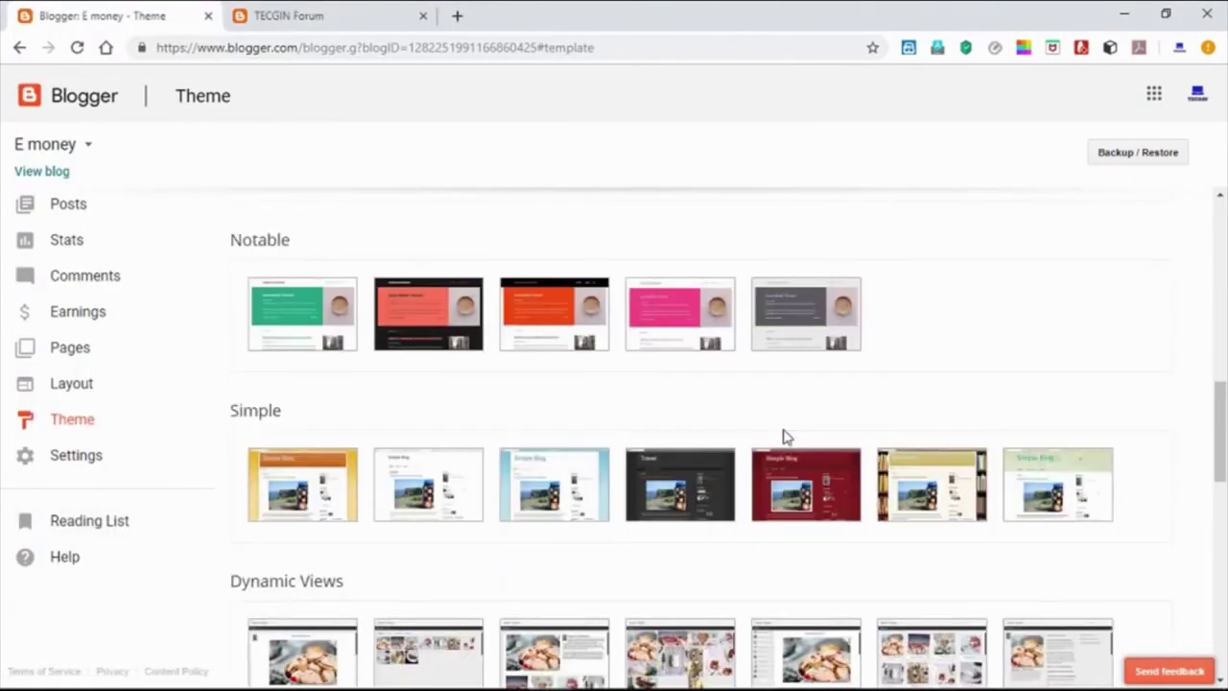
scroll(370, 469, "up", 9)
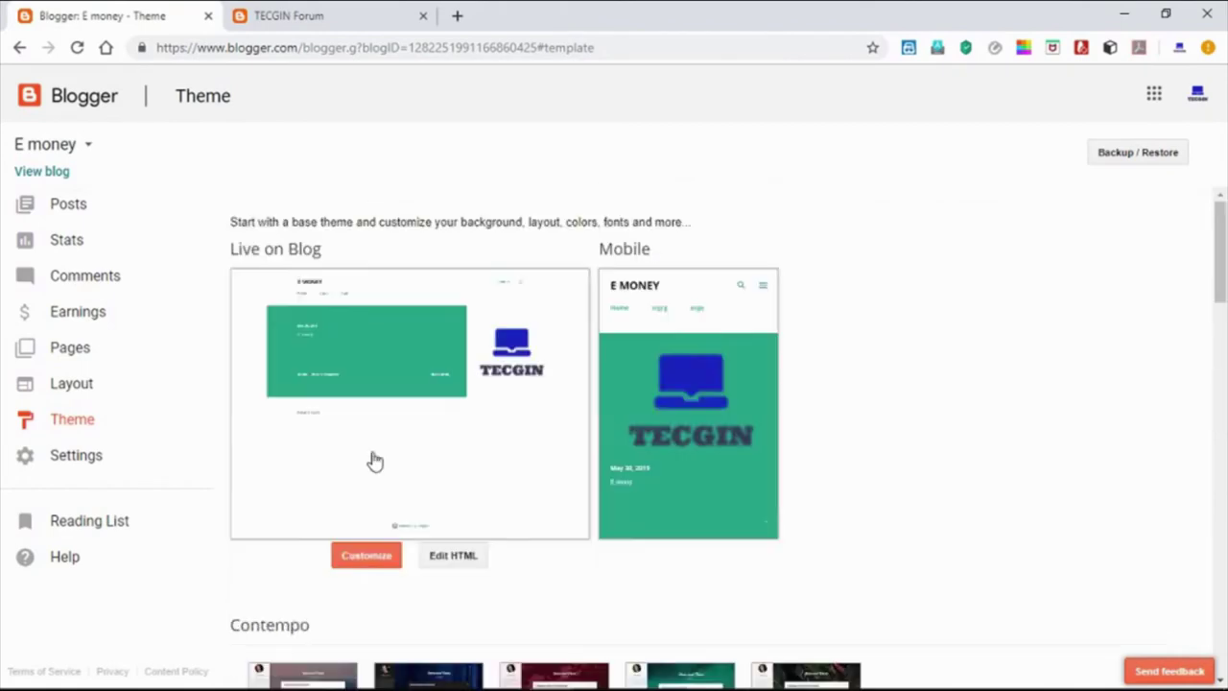
- Open the theme customizer, look over the live preview and the theme families, and return to the theme settings
left_click(383, 560)
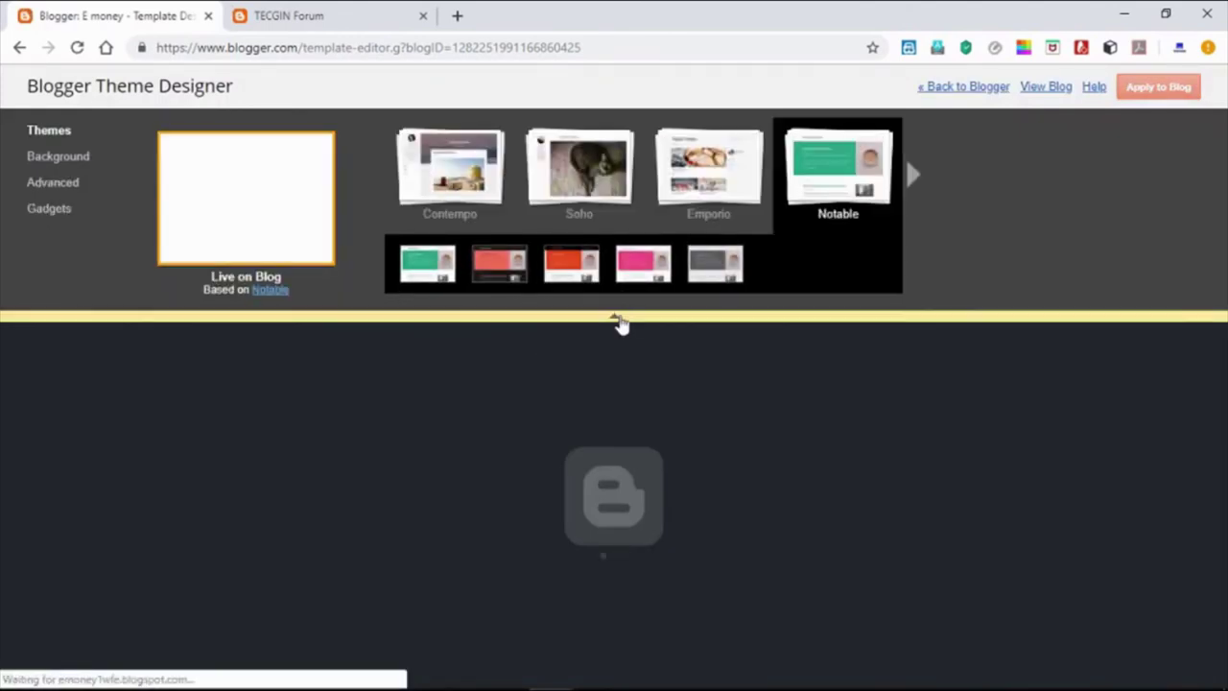
scroll(612, 527, "down", 6)
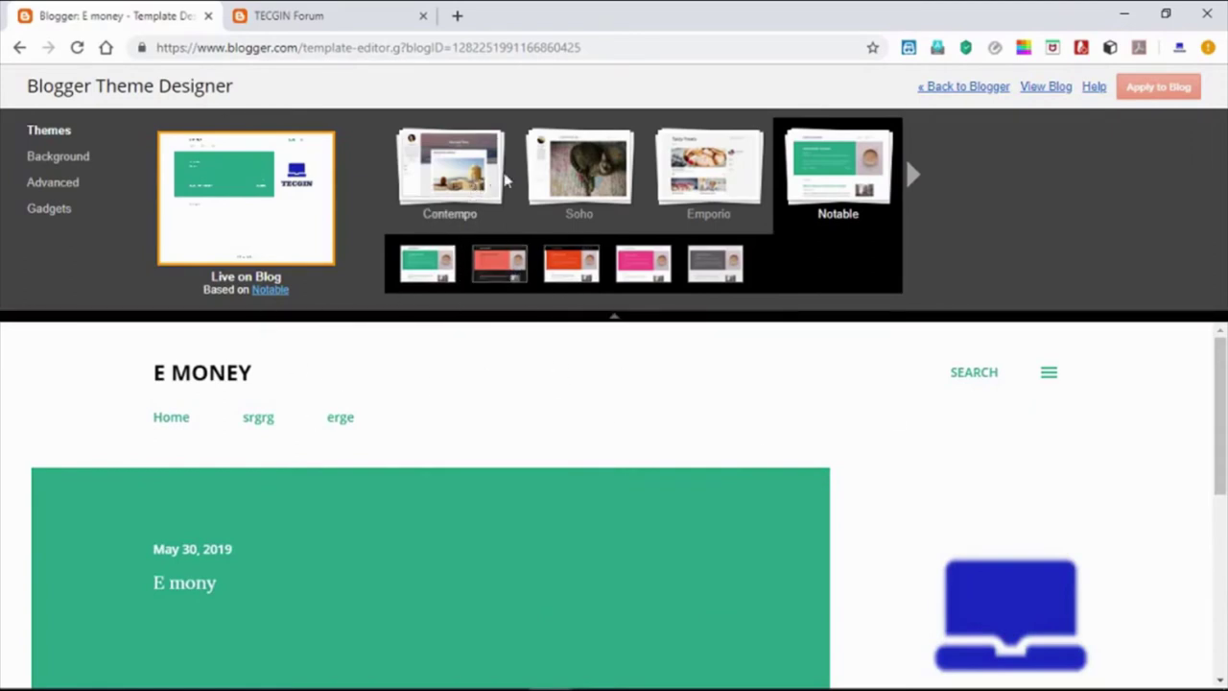
scroll(595, 420, "down", 10)
scroll(595, 420, "up", 10)
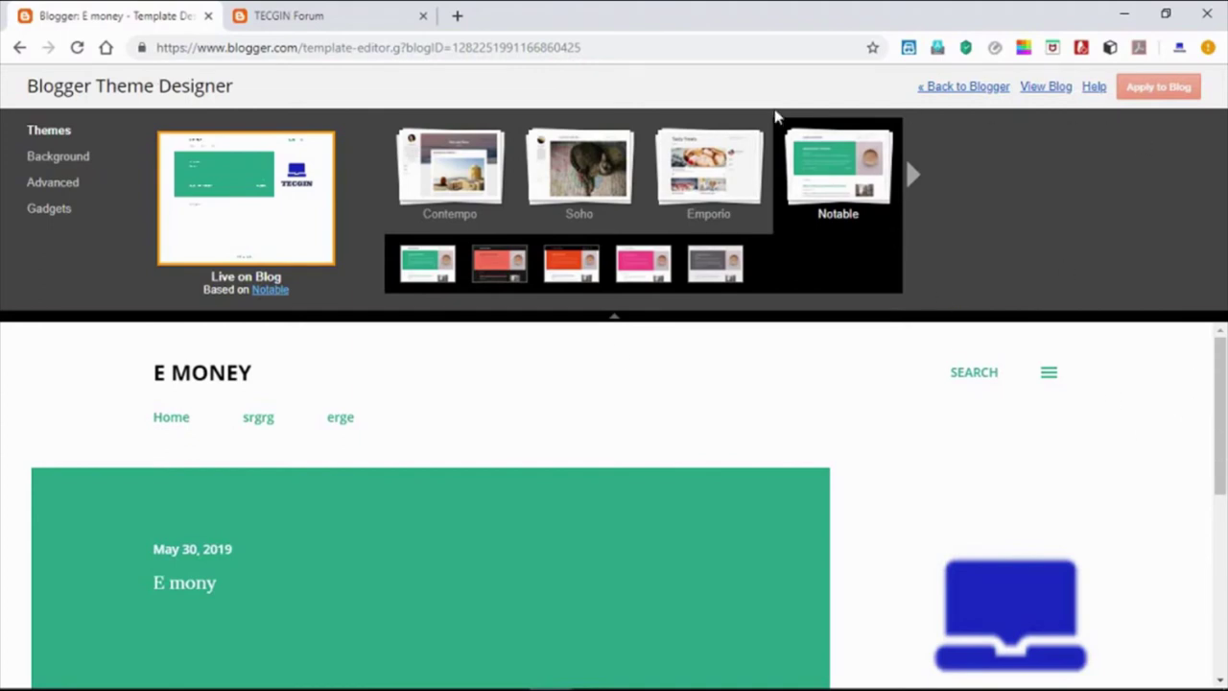
left_click(911, 174)
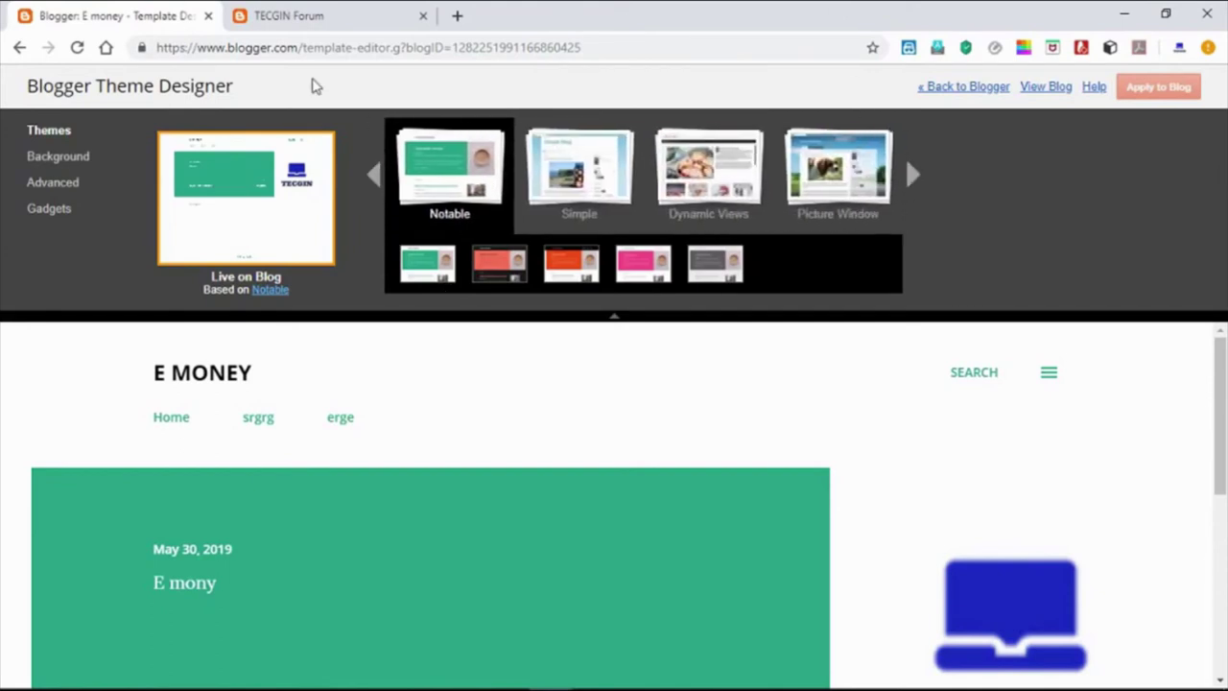
left_click(15, 46)
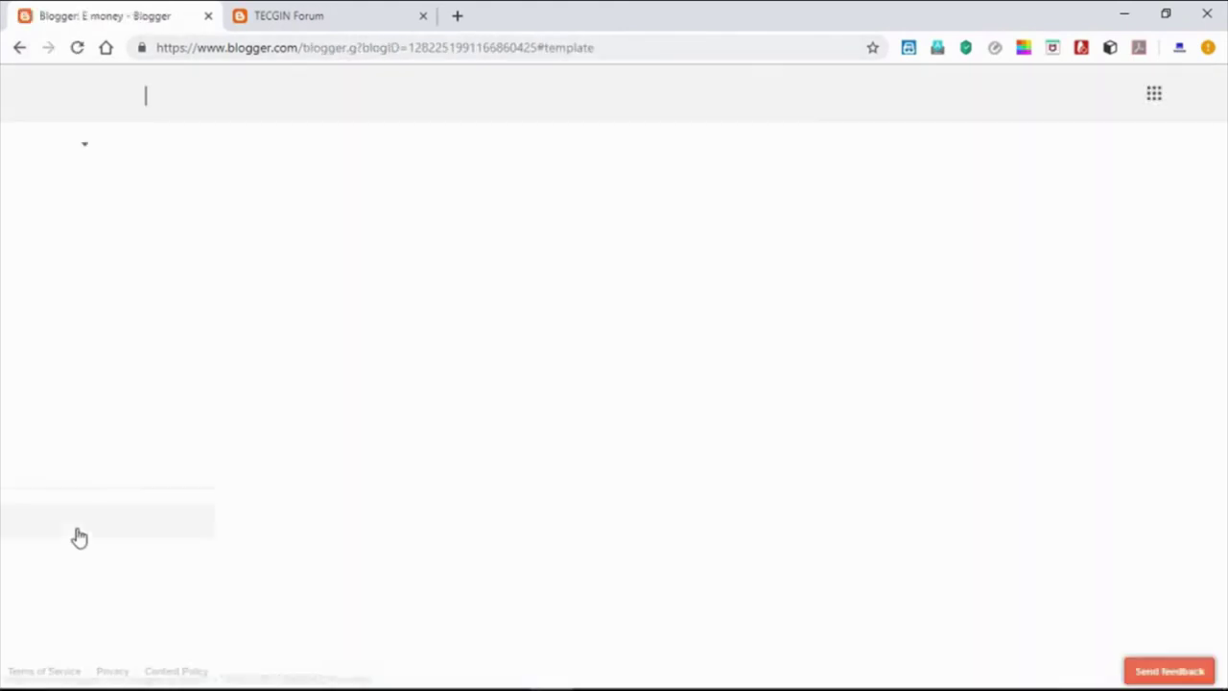
- Reopen the theme customizer, browse the theme families and select the first Soho variant, checking it in the preview
left_click(399, 535)
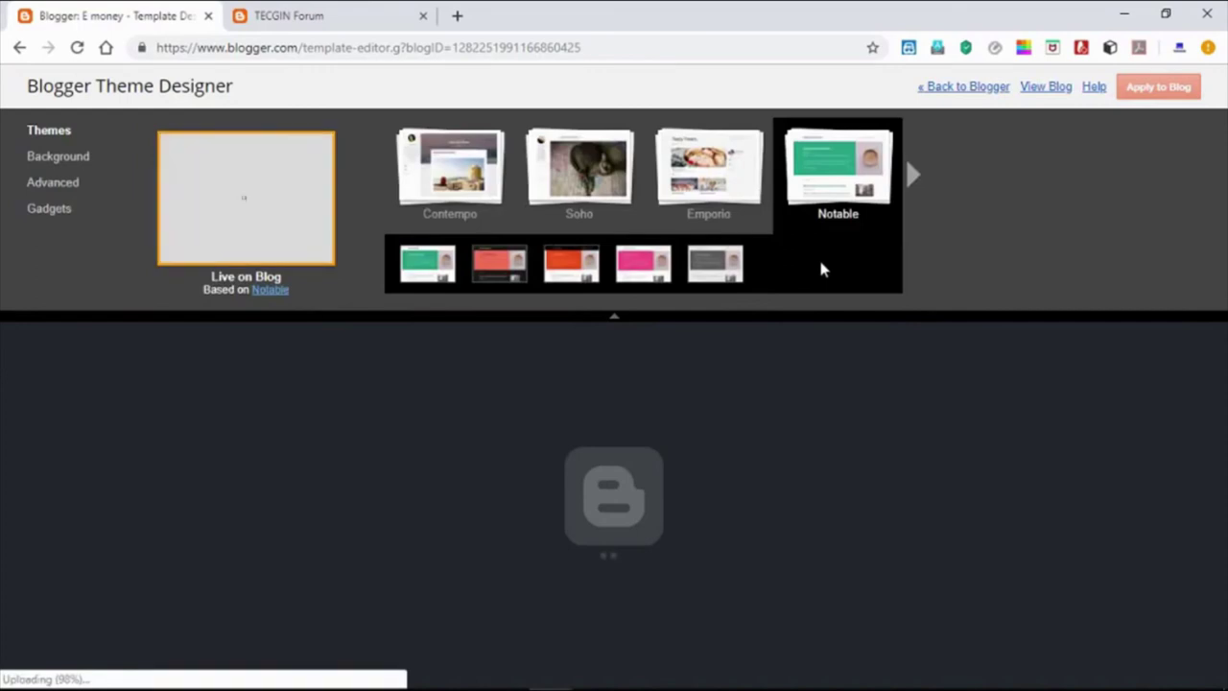
left_click(914, 178)
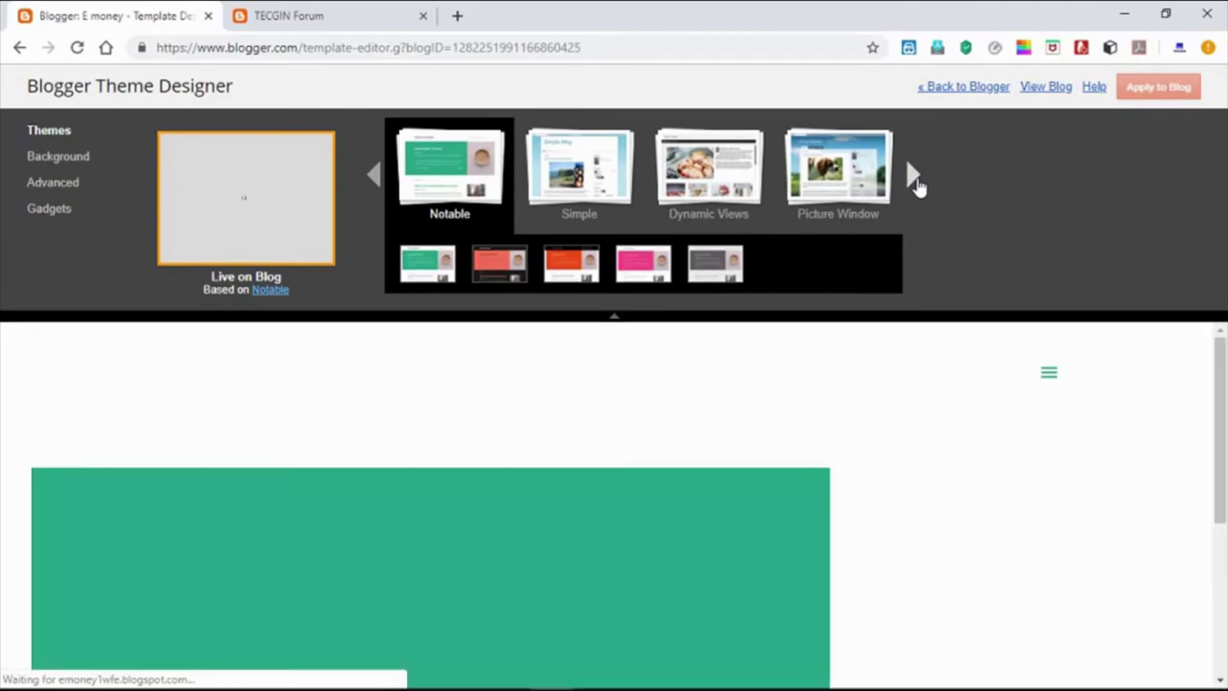
left_click(913, 183)
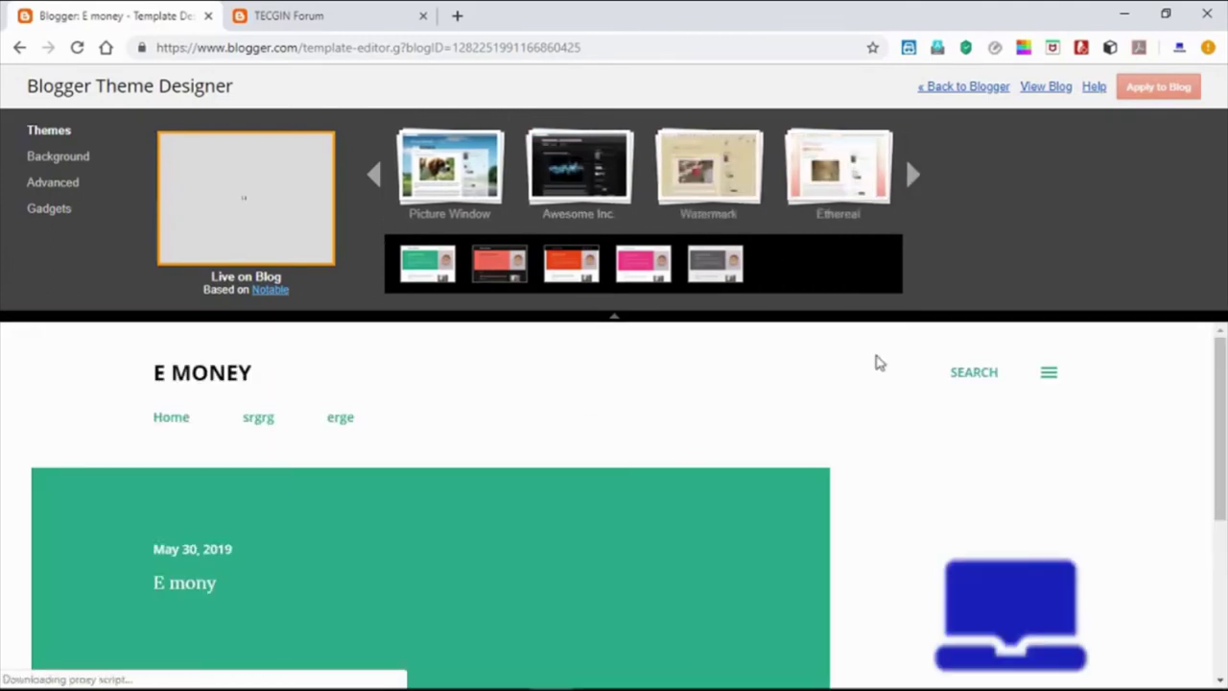
left_click(375, 179)
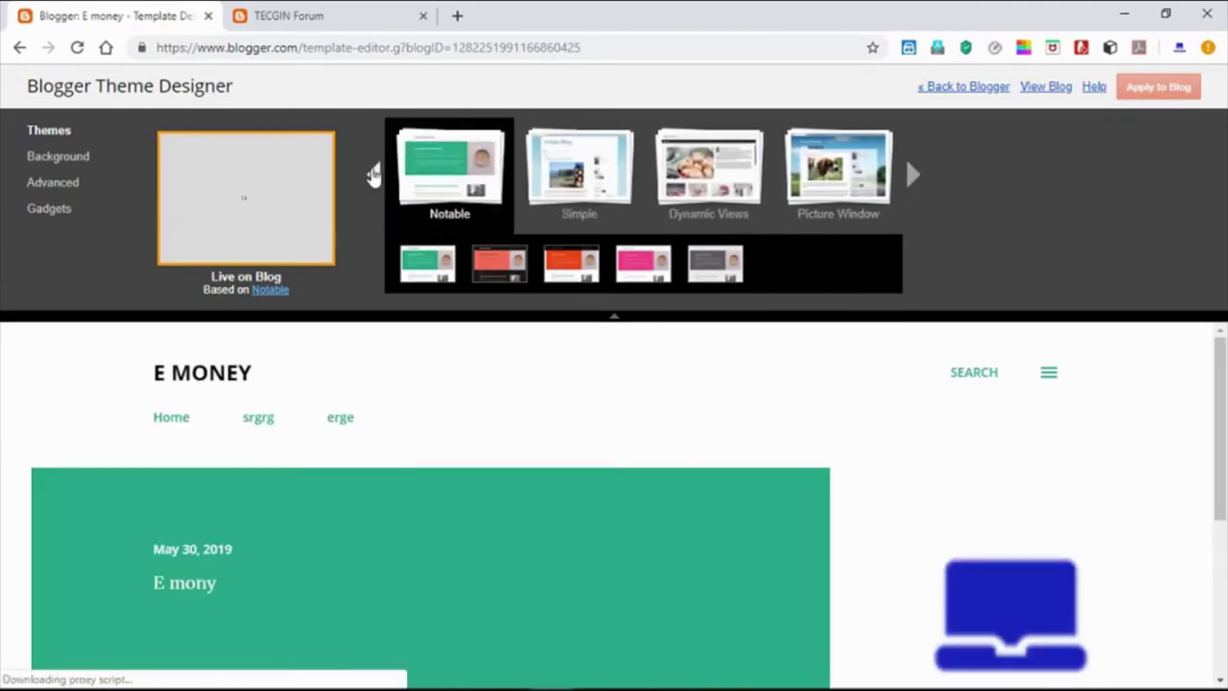
left_click(375, 178)
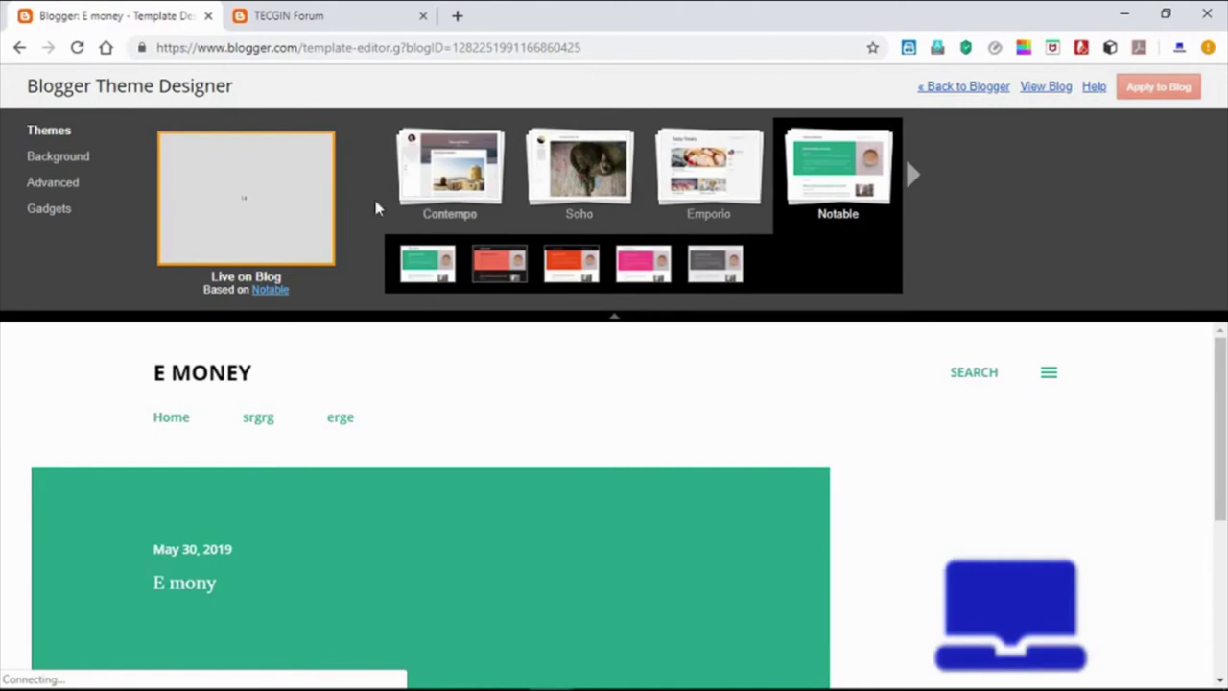
left_click(561, 176)
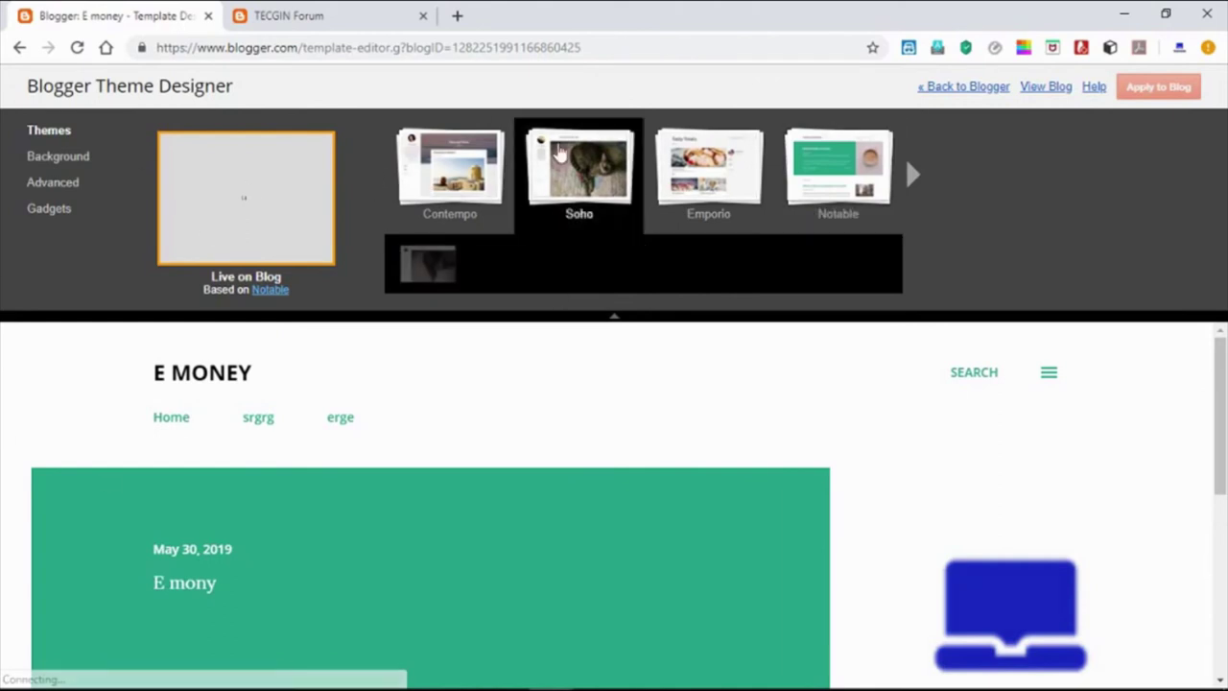
left_click(427, 264)
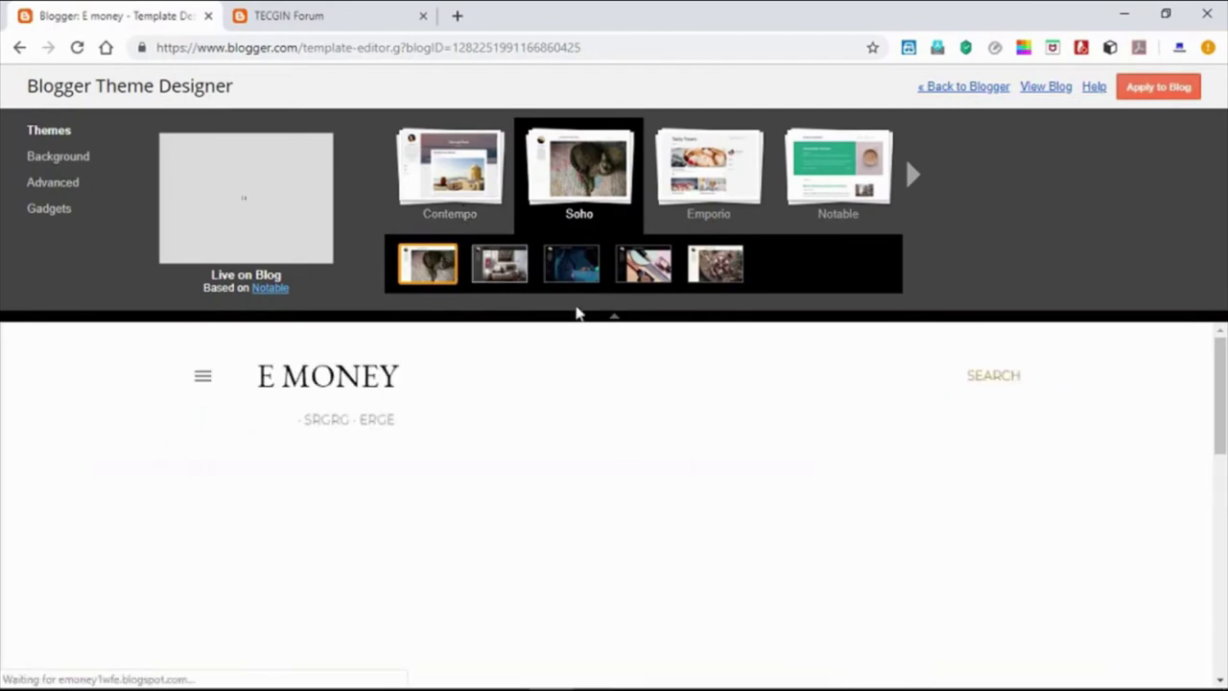
scroll(674, 443, "down", 10)
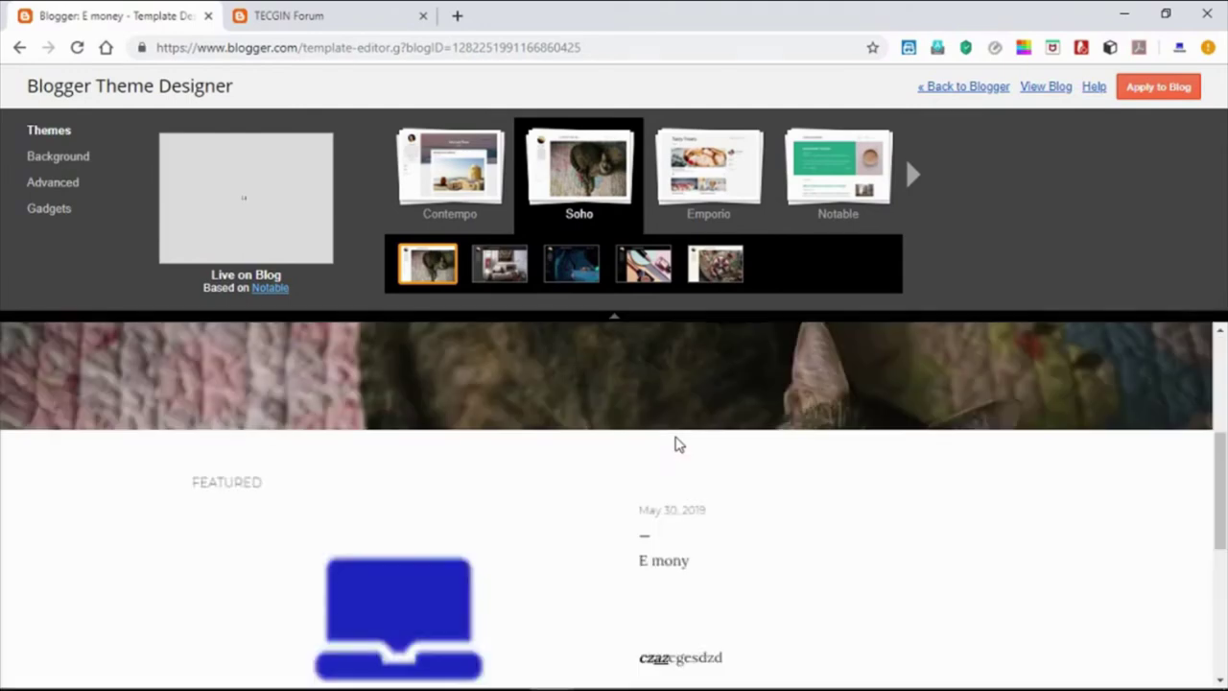
scroll(676, 441, "down", 3)
scroll(676, 441, "up", 2)
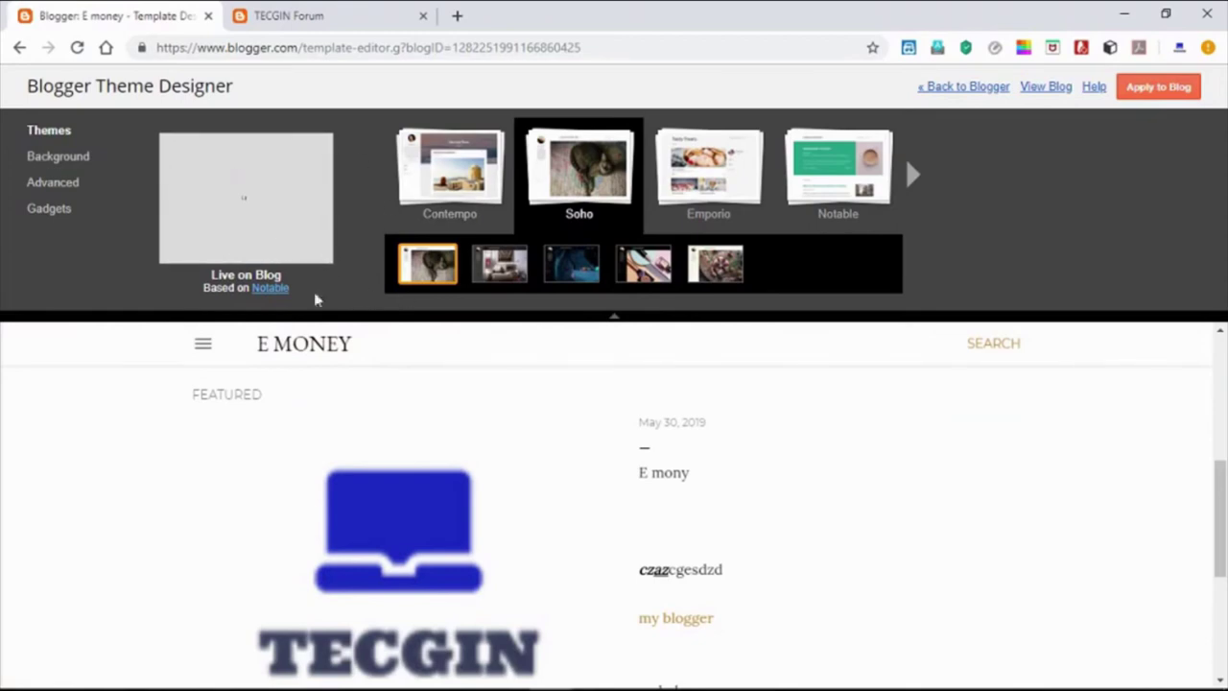
- Go to the Soho theme's background settings and open the background image picker with its list of categories
left_click(59, 156)
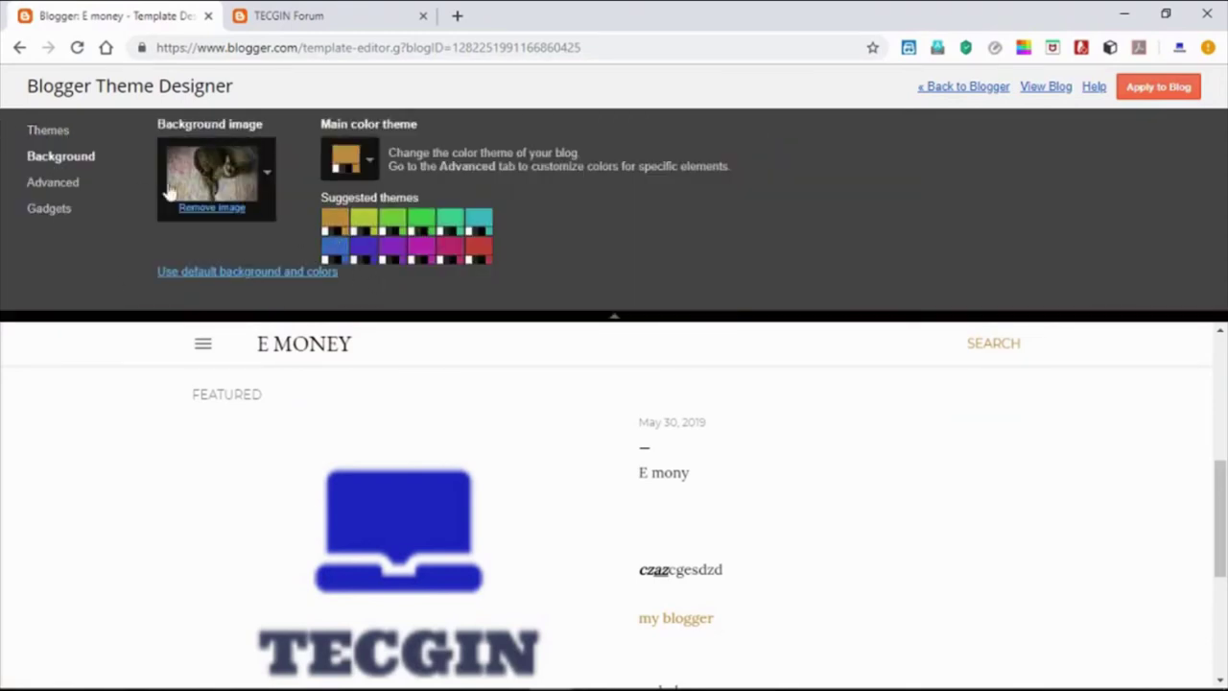
scroll(493, 375, "down", 3)
left_click_drag(1220, 566, 1221, 383)
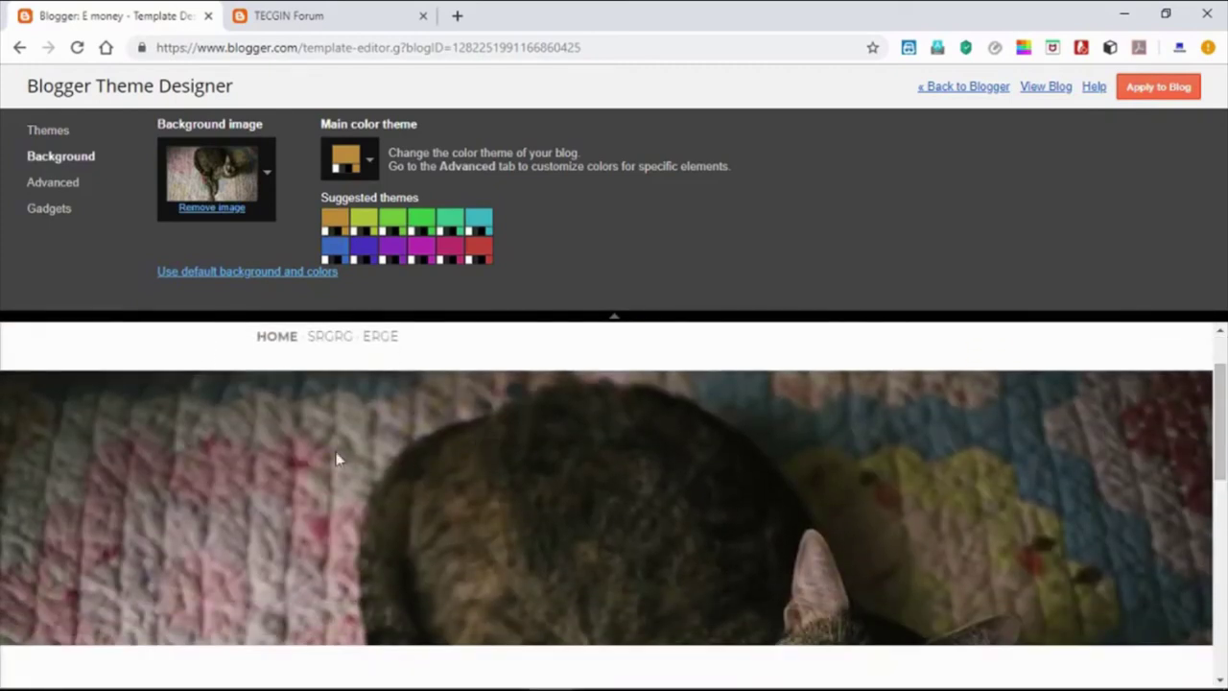
left_click(214, 201)
scroll(696, 362, "down", 5)
left_click(437, 252)
scroll(433, 291, "down", 3)
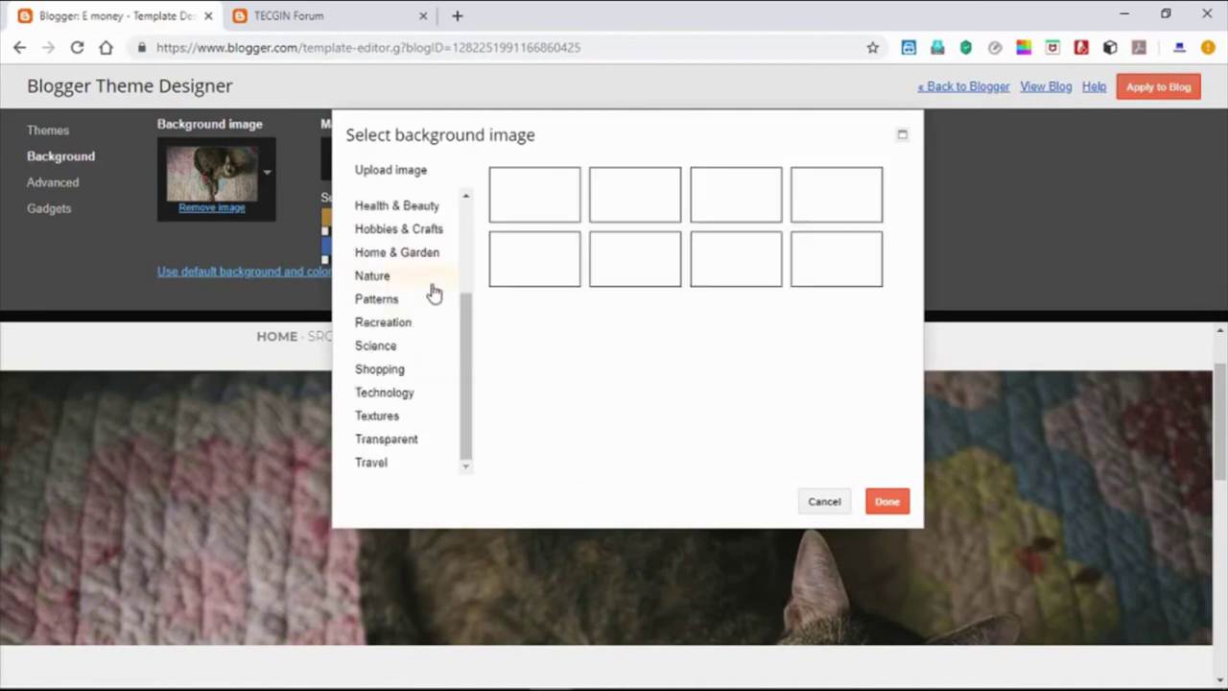
left_click(383, 178)
left_click(530, 213)
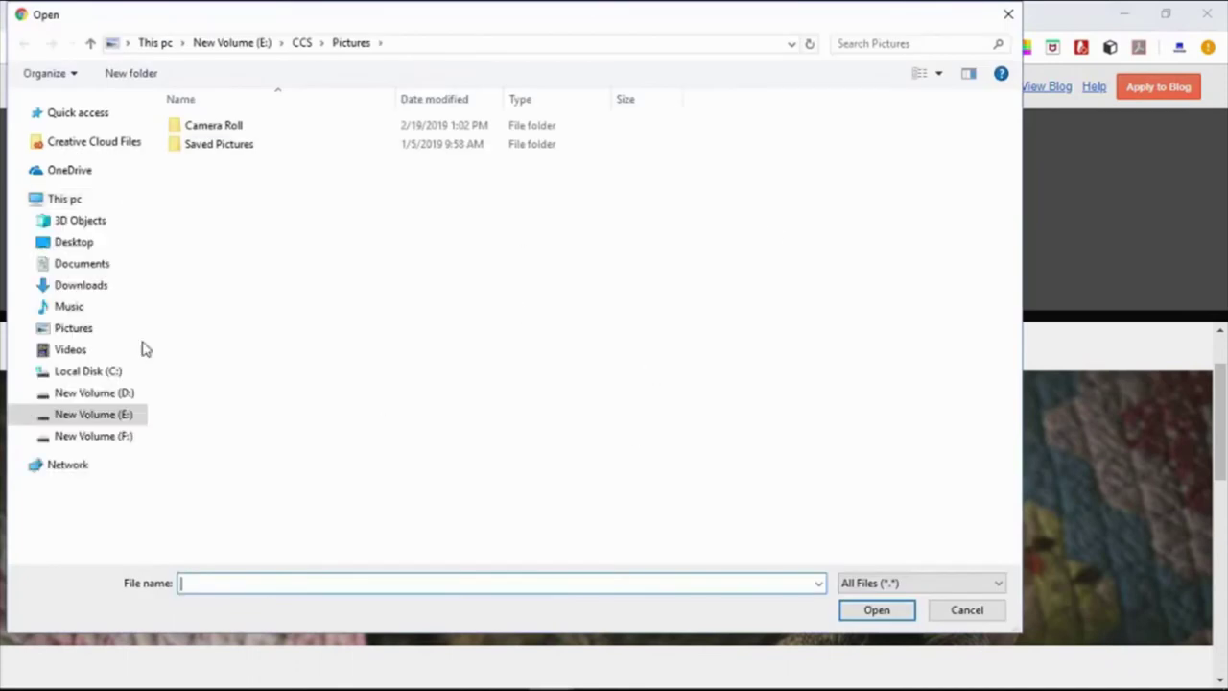
left_click(1008, 14)
- Set the picture of Earth from space in the Science category as the blog's background image
left_click(369, 345)
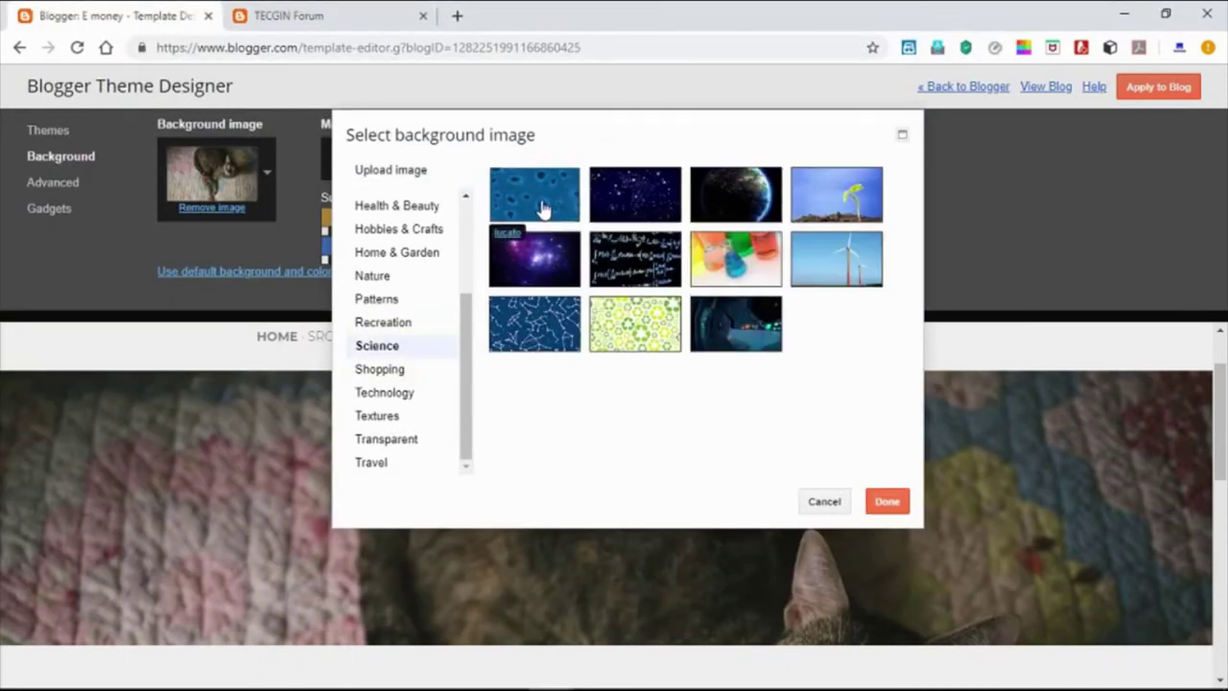
left_click(729, 197)
left_click(895, 505)
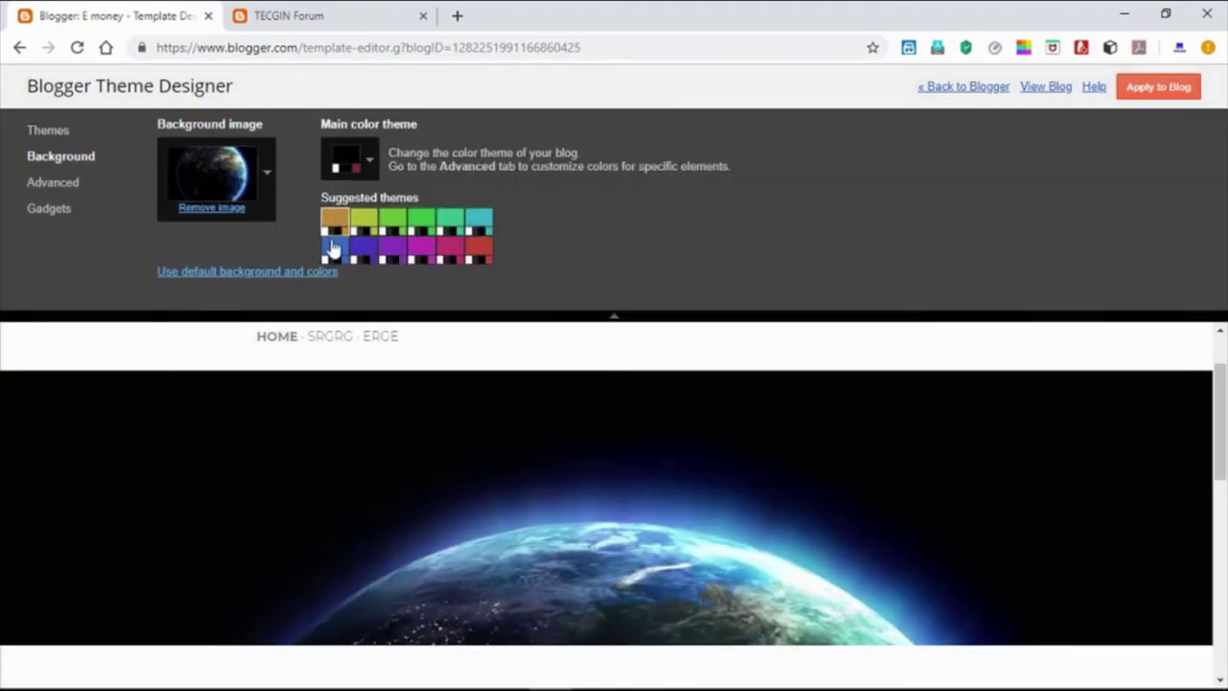
- Try the sea-green suggested color theme, checking it in the preview, and open the main color theme's color picker
scroll(499, 374, "down", 5)
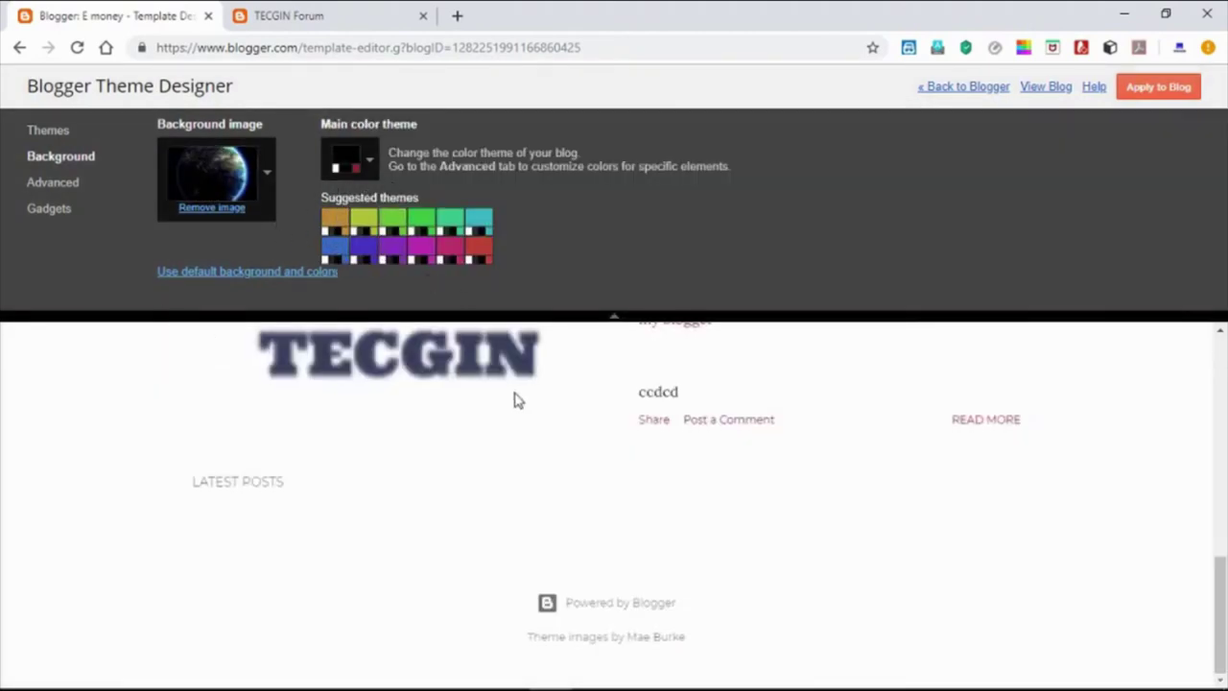
left_click(451, 221)
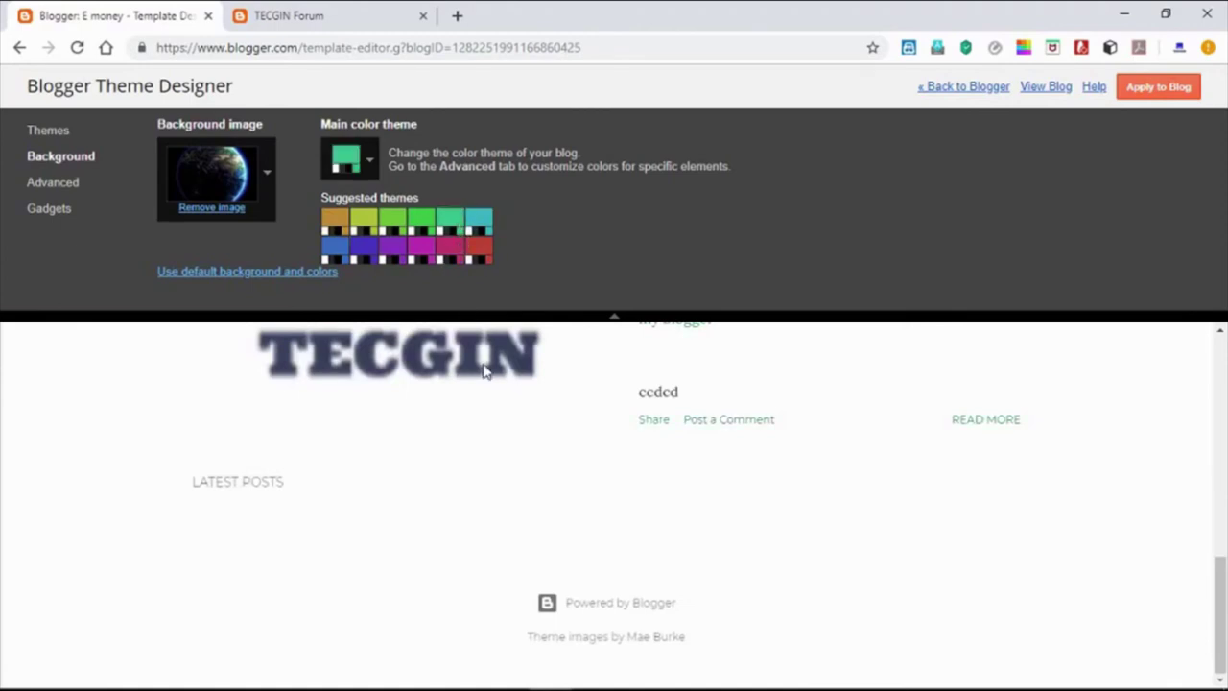
left_click(374, 180)
left_click(374, 180)
left_click(374, 173)
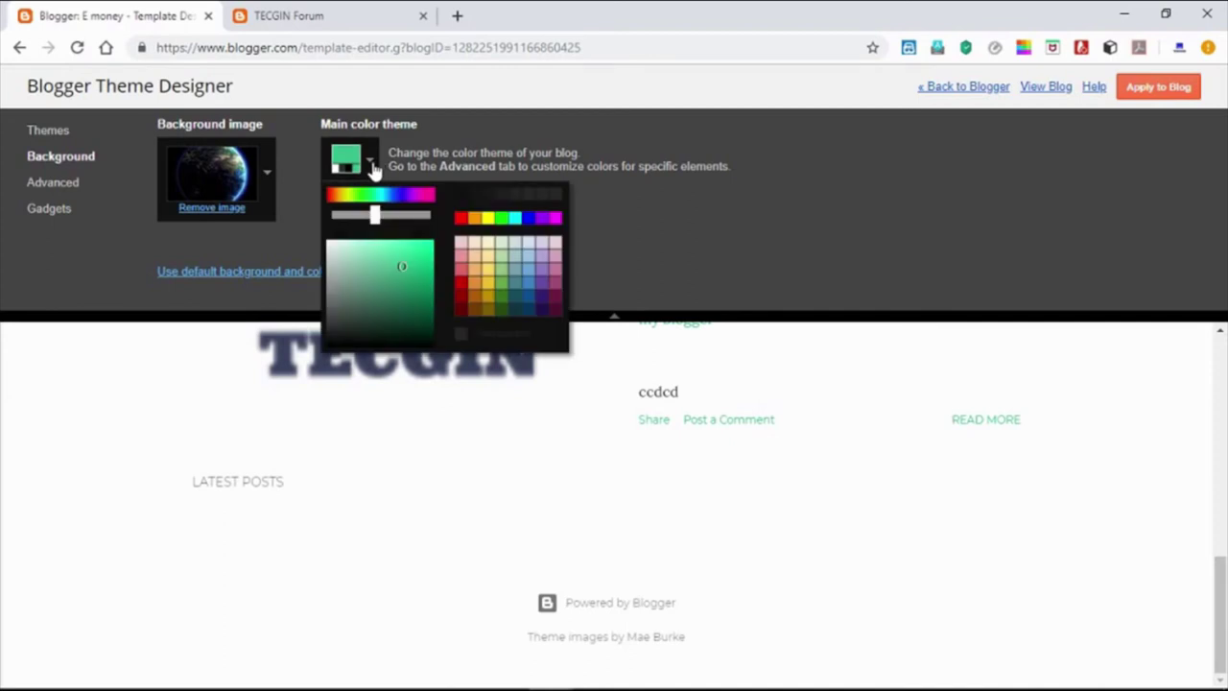
left_click(371, 168)
- Restore the theme's default background and colors and look over the blog preview
left_click(284, 274)
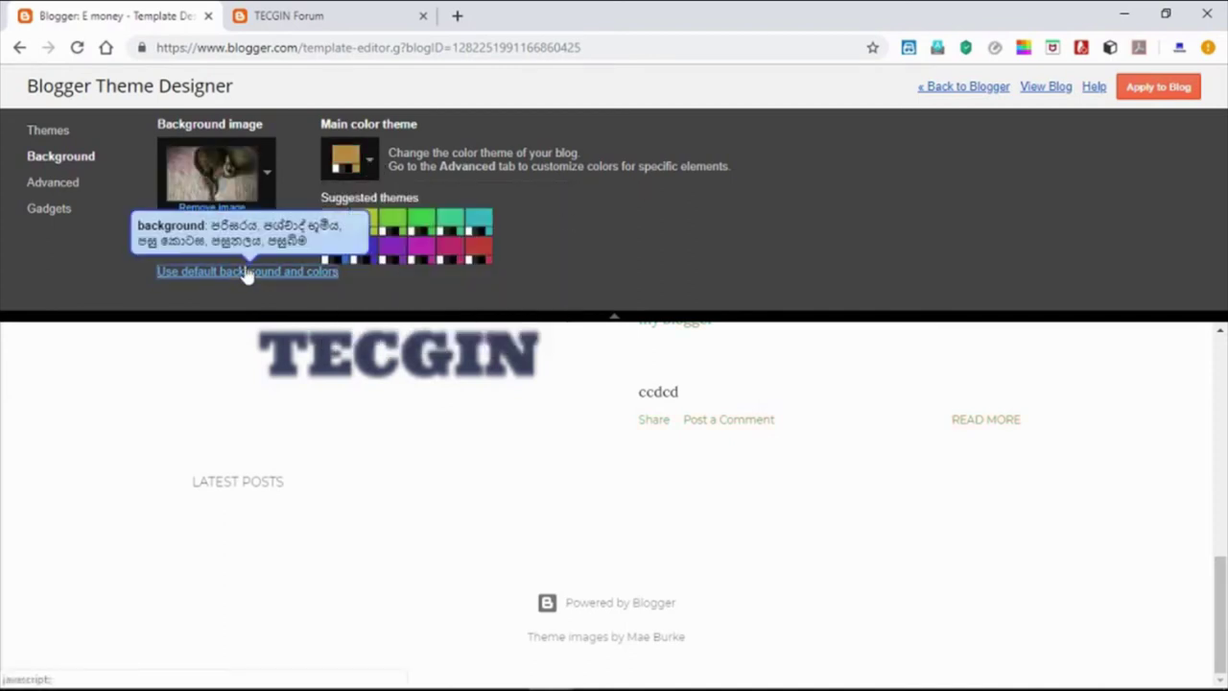
scroll(587, 391, "down", 10)
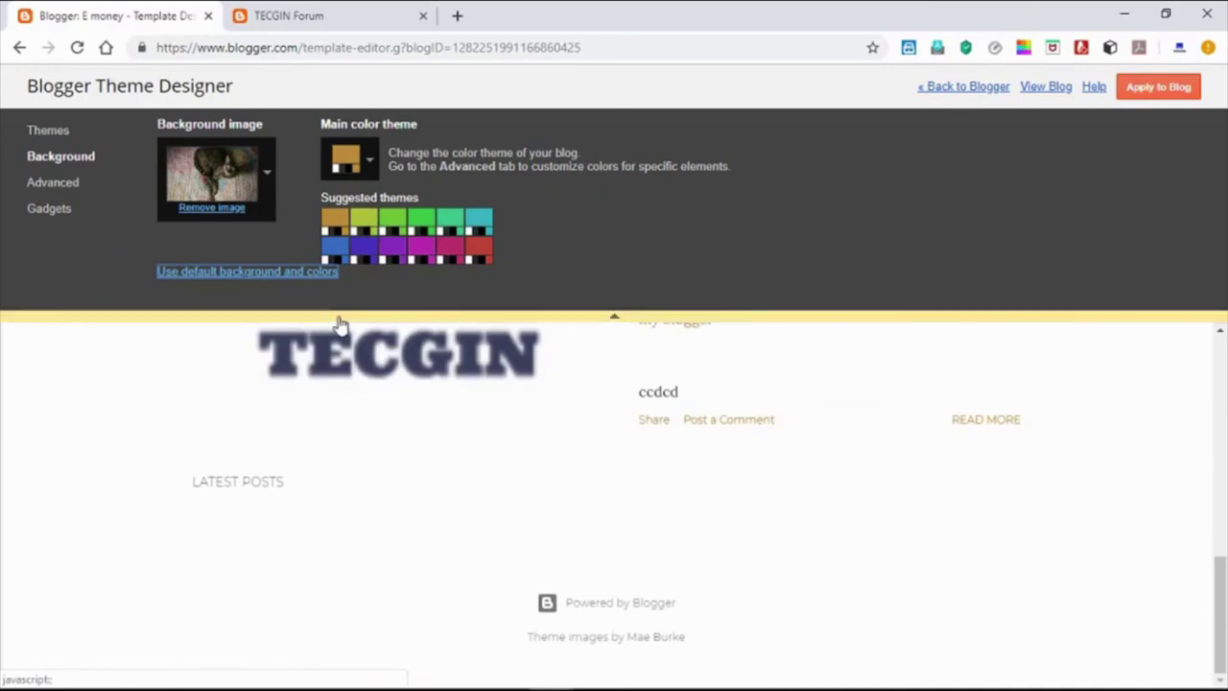
scroll(342, 428, "up", 10)
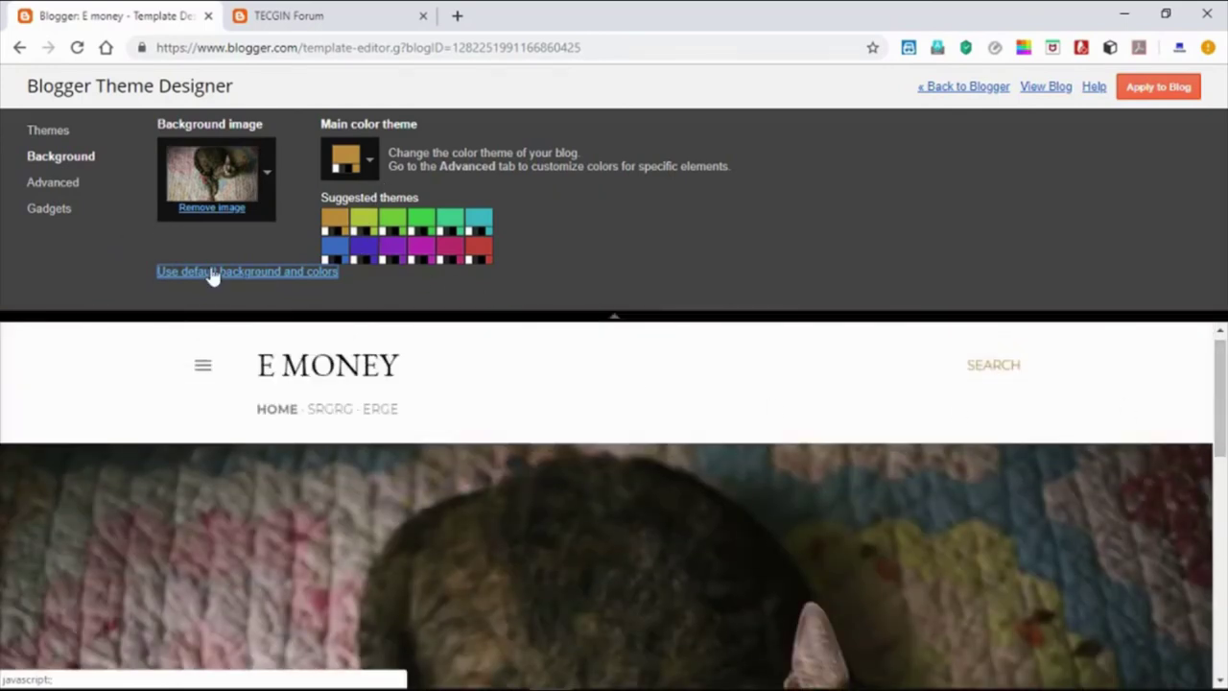
- Remove the default cat picture from the blog's background and accept the removal
mouse_move(212, 275)
left_click(212, 208)
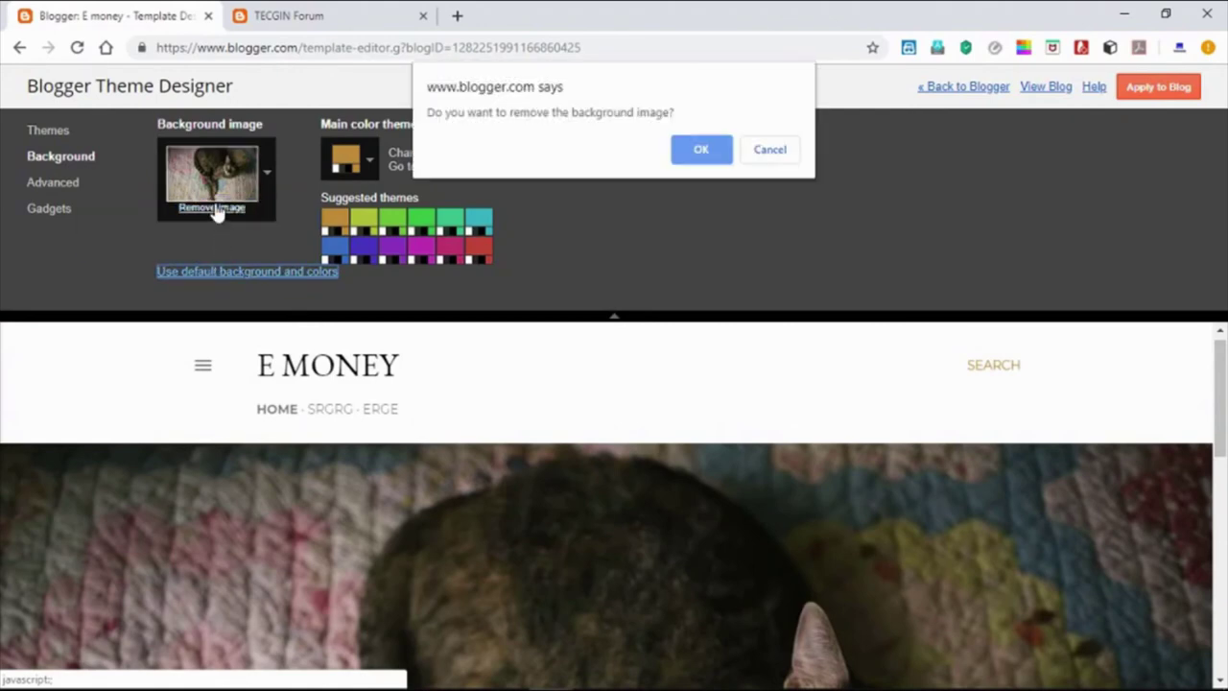
left_click(768, 150)
left_click(191, 210)
left_click(701, 150)
- Choose the Earth-from-space picture in the Science category as the background image again
left_click(198, 173)
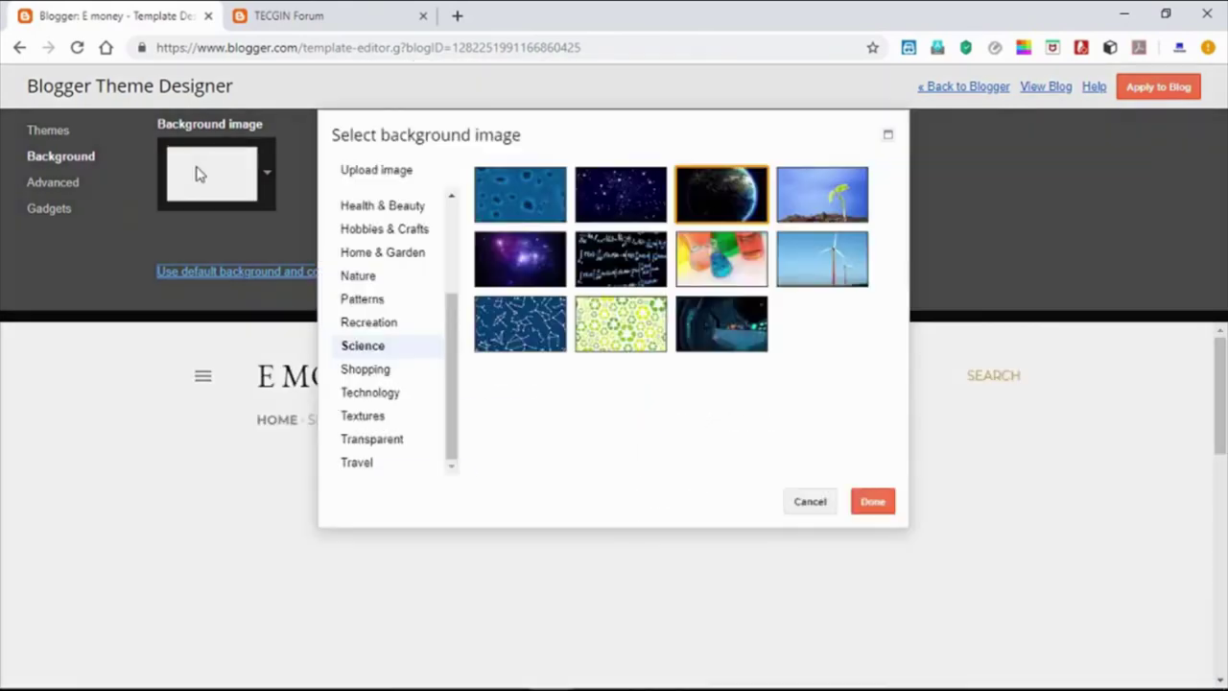
left_click(721, 205)
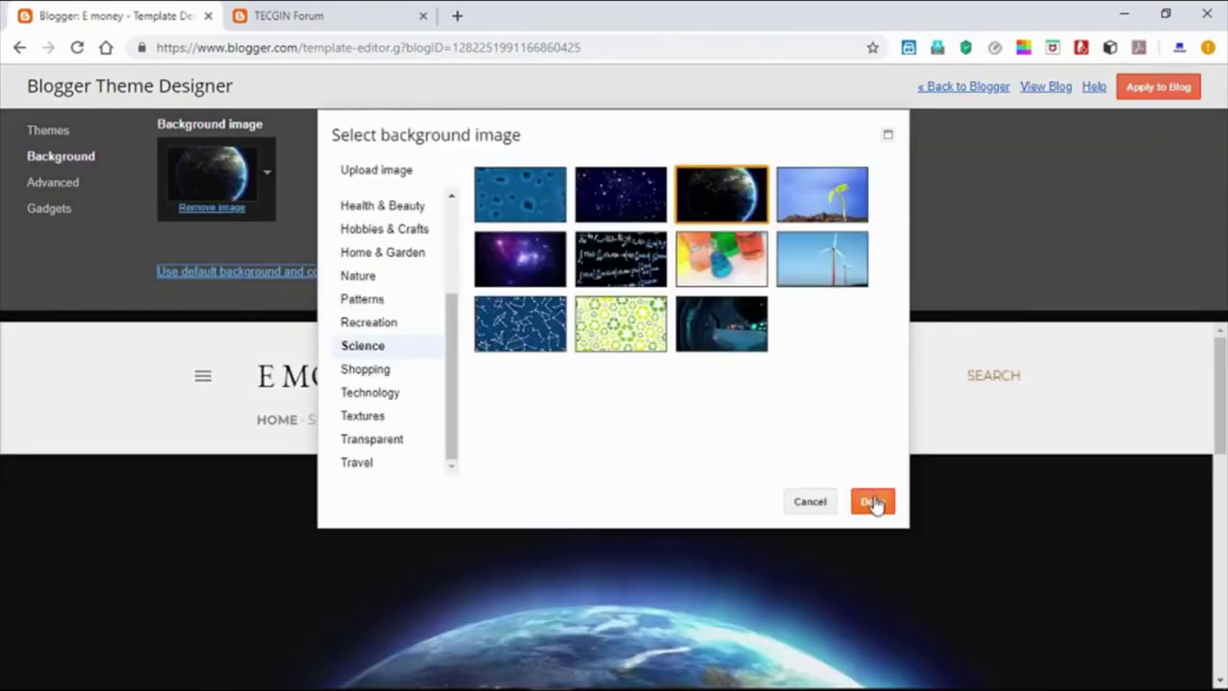
left_click(872, 500)
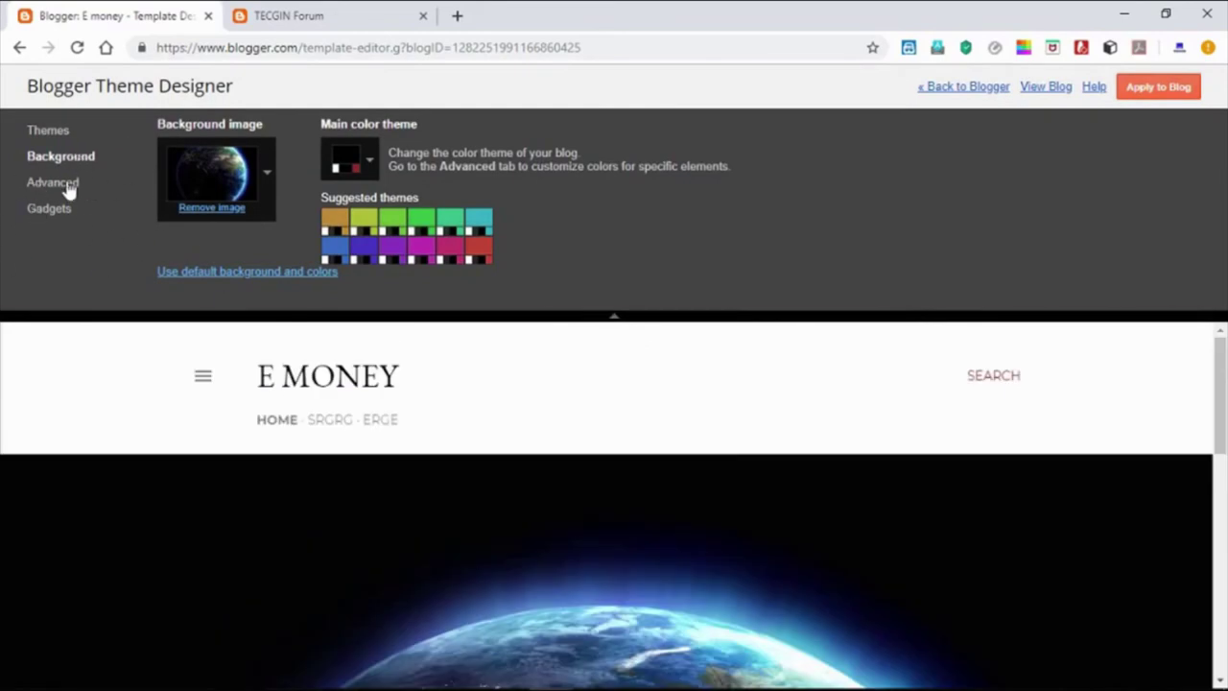
- Open the advanced theme settings for the body and look over the whole blog preview
left_click(59, 184)
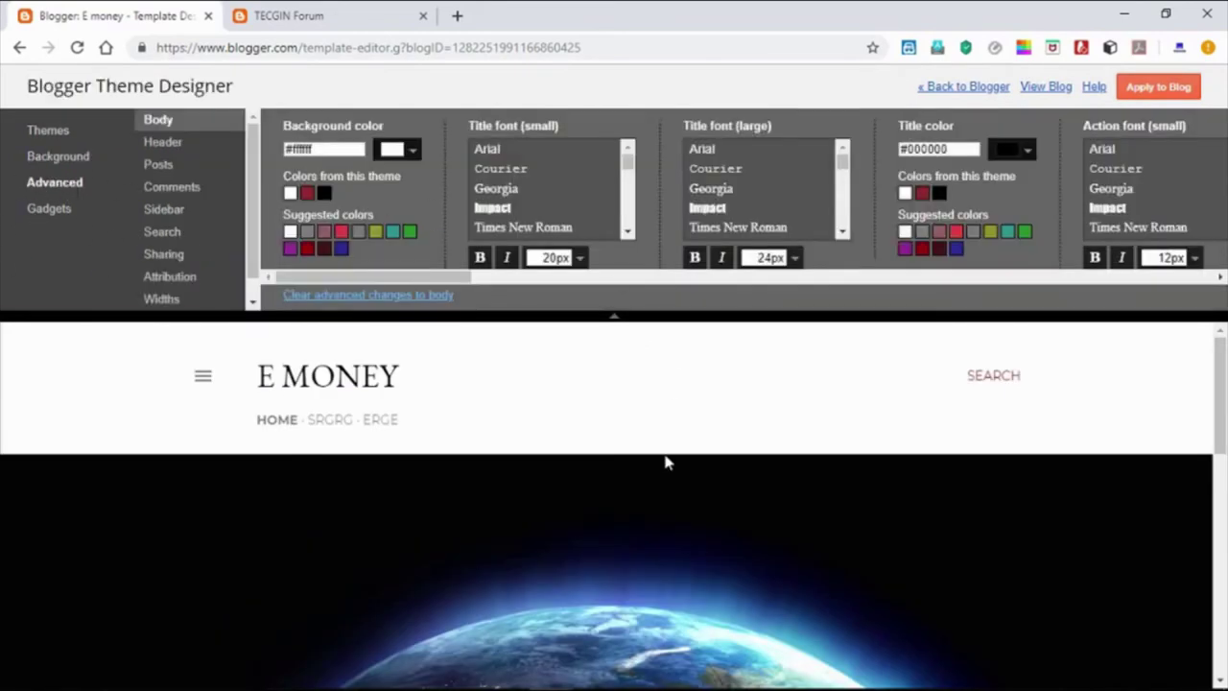
scroll(982, 426, "down", 1)
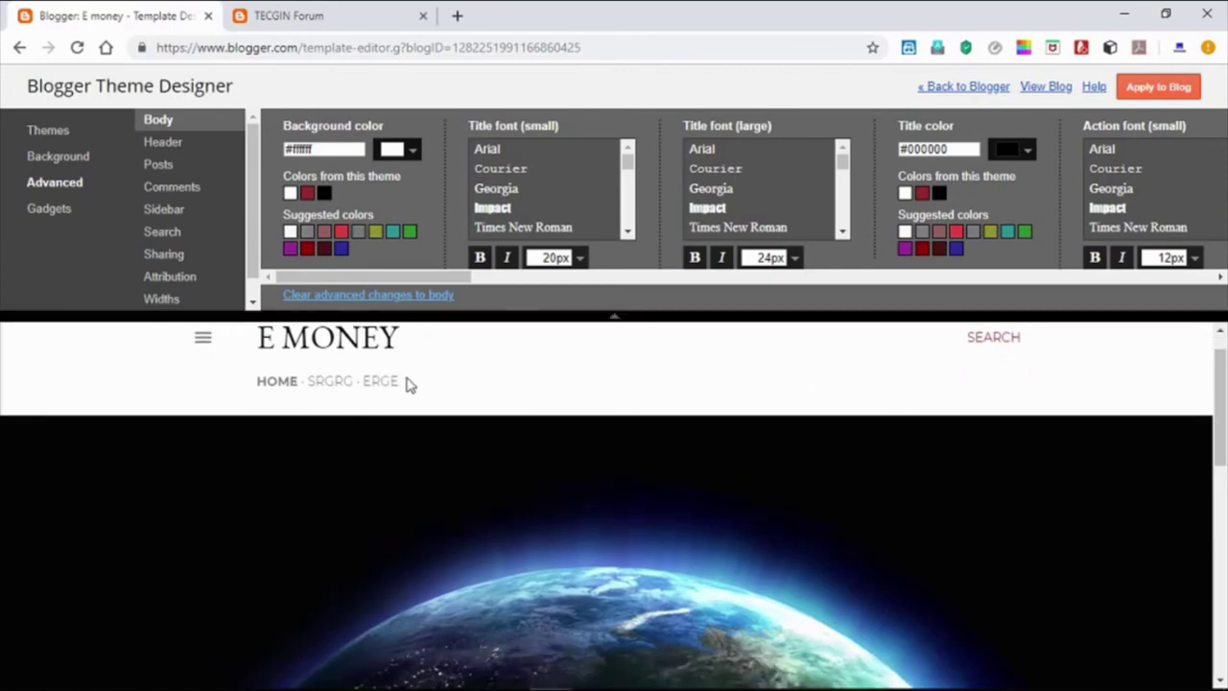
scroll(1084, 384, "down", 4)
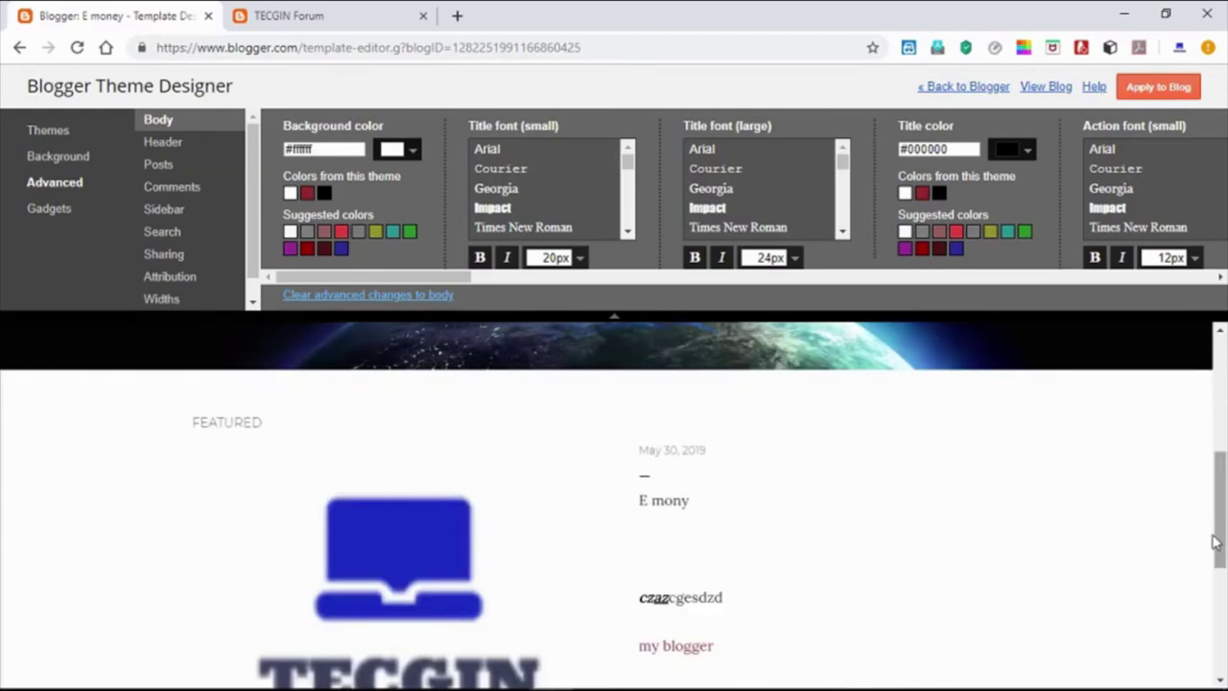
scroll(1151, 518, "down", 5)
scroll(576, 432, "up", 15)
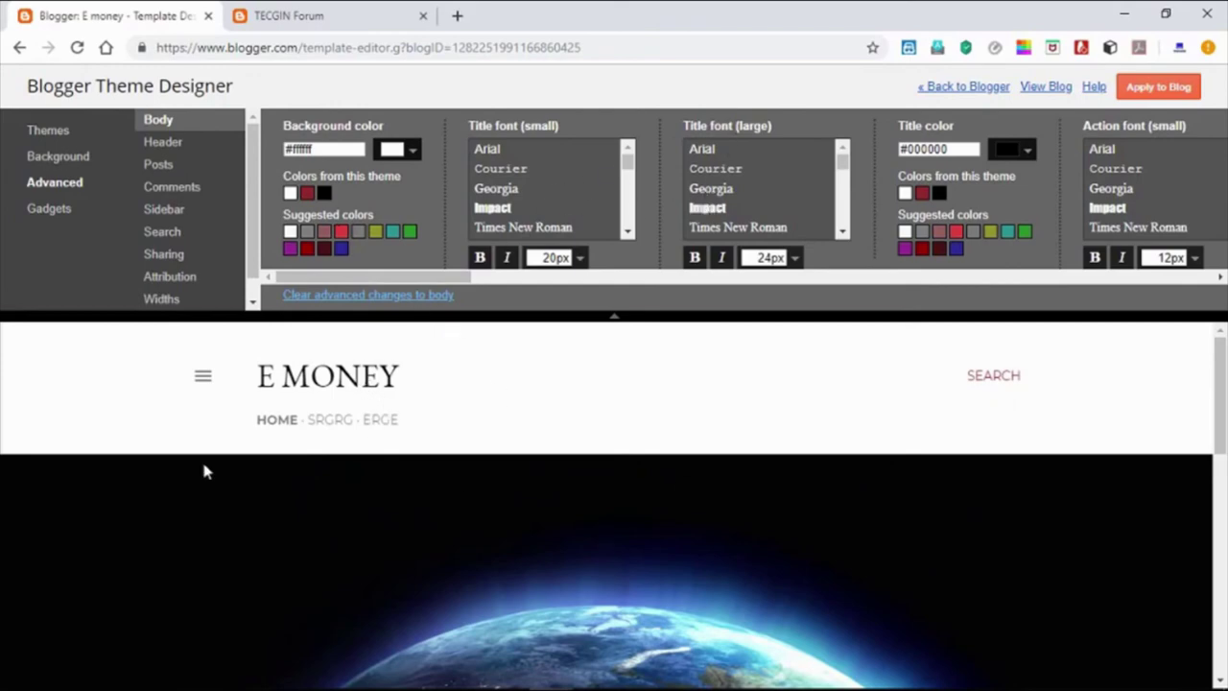
- Try dark green #38761d as the body background color and set it back to white #ffffff
left_click(409, 149)
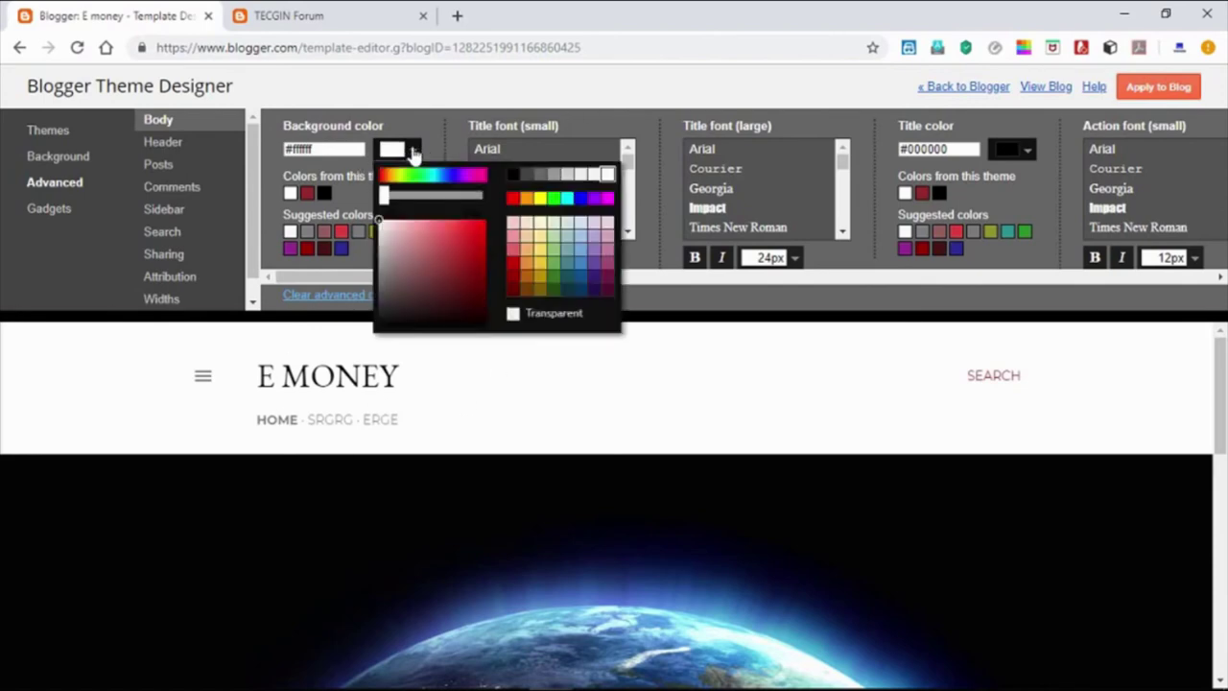
left_click(553, 278)
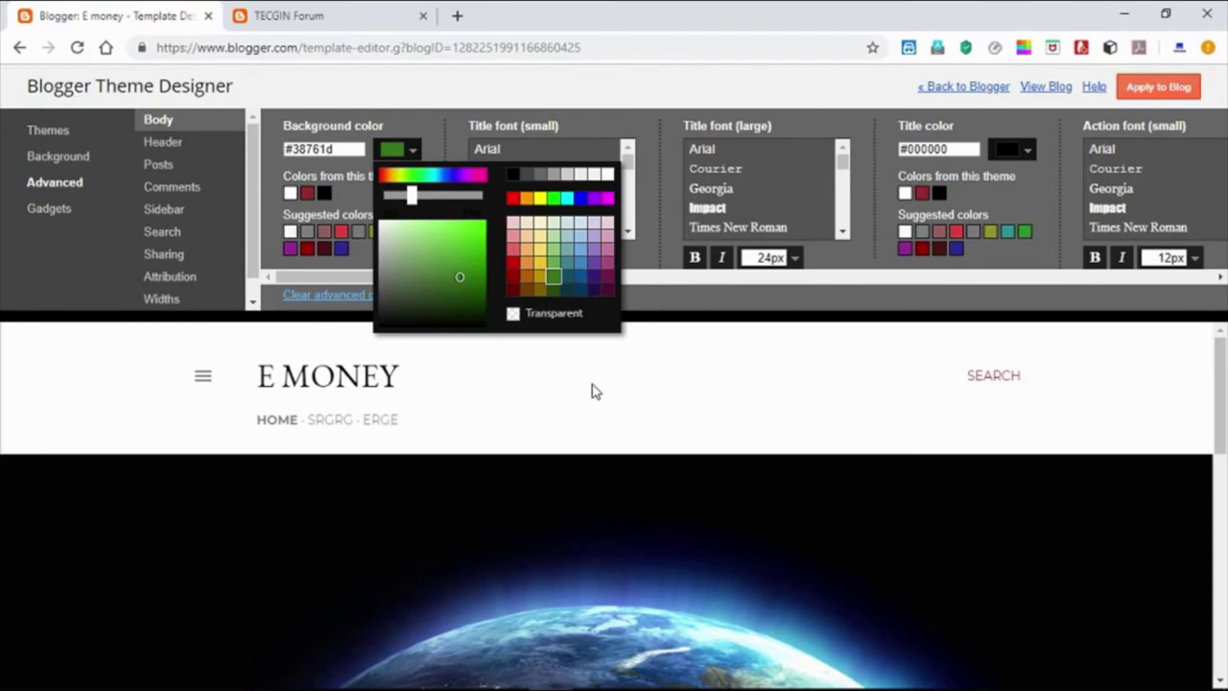
left_click(627, 189)
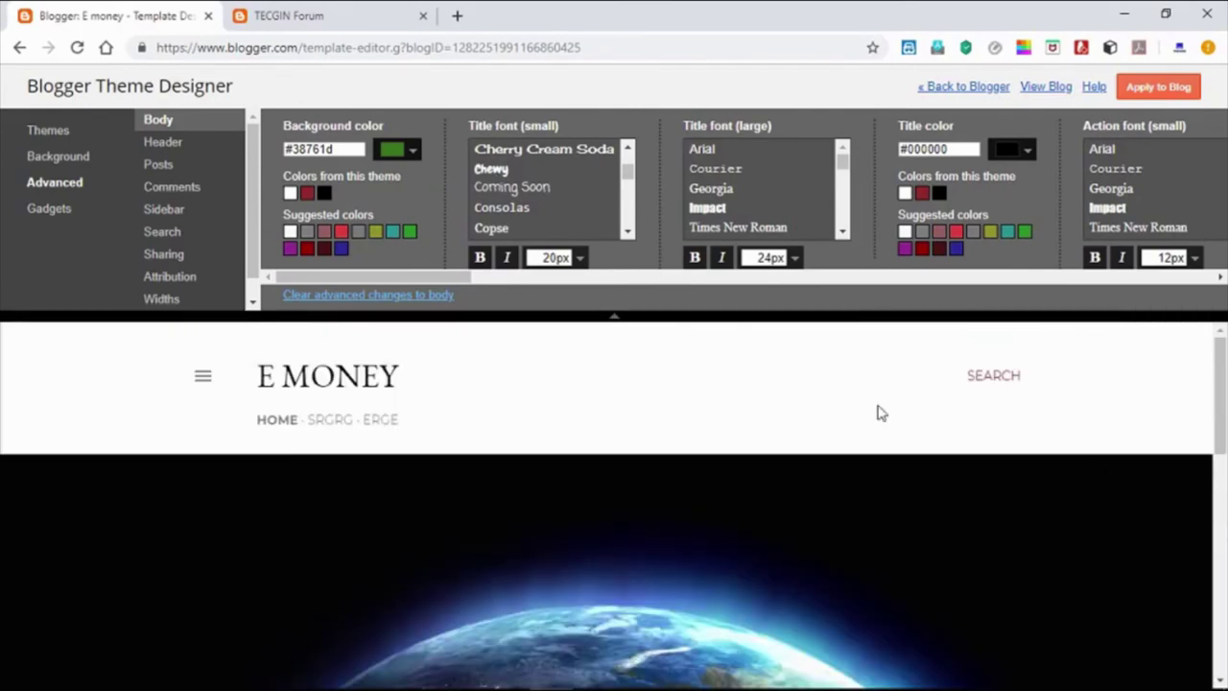
left_click(406, 149)
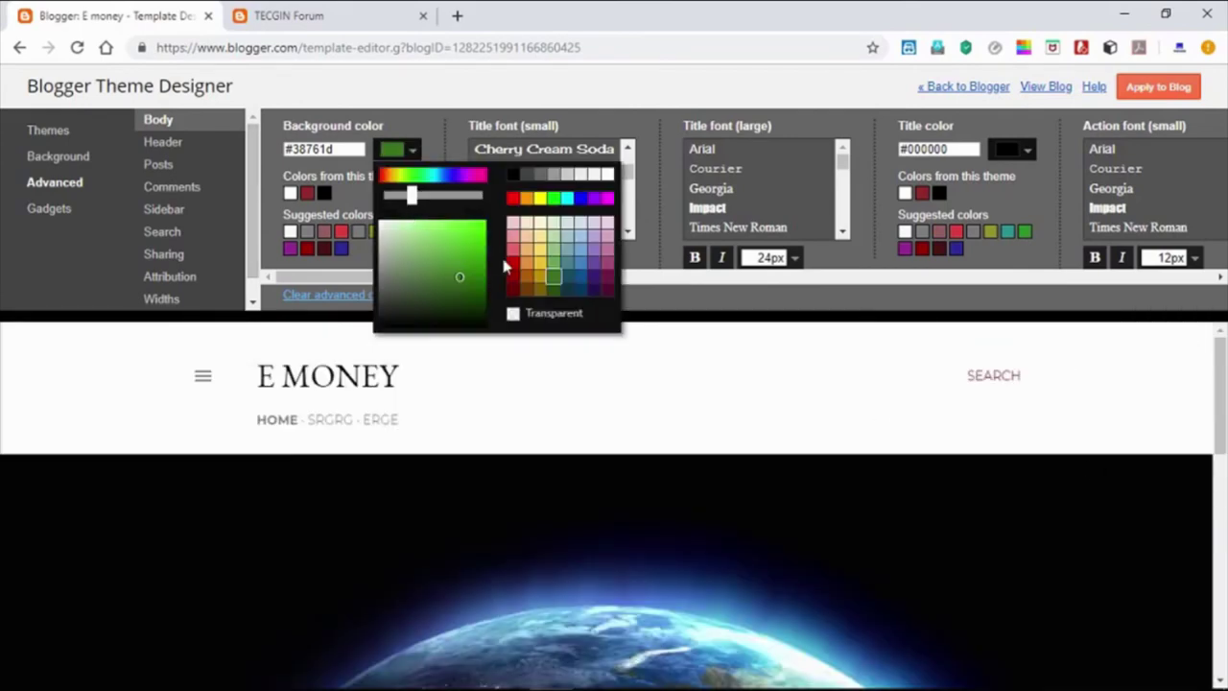
left_click(607, 178)
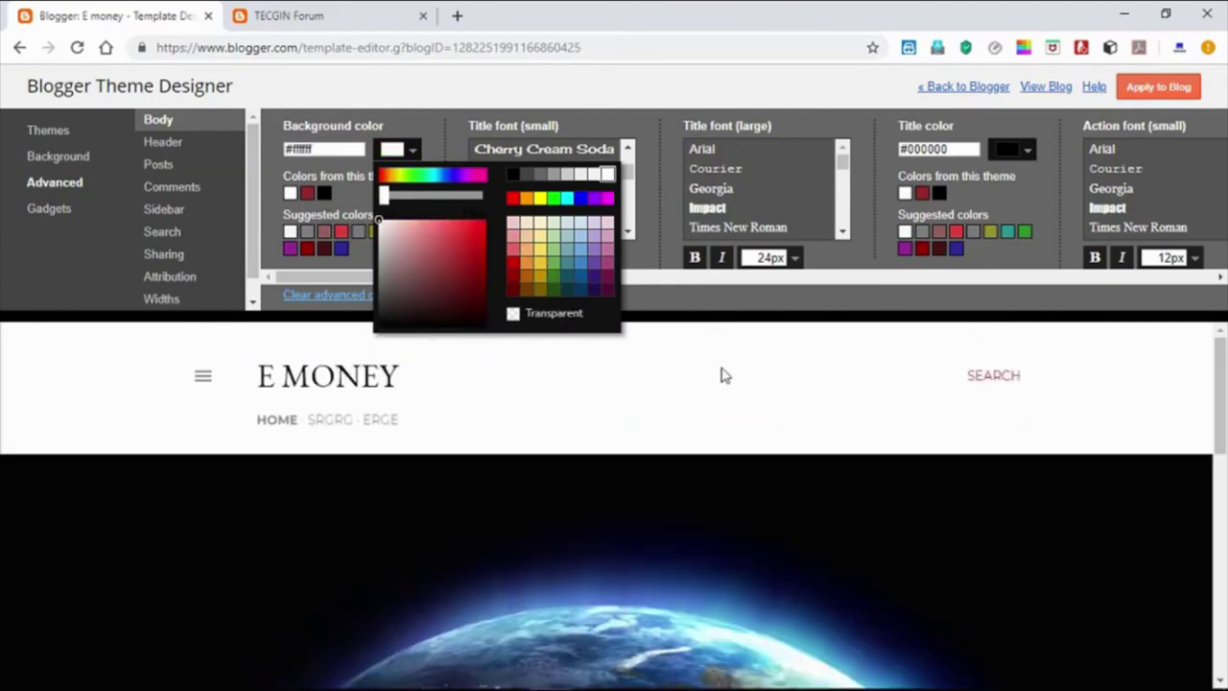
left_click(608, 157)
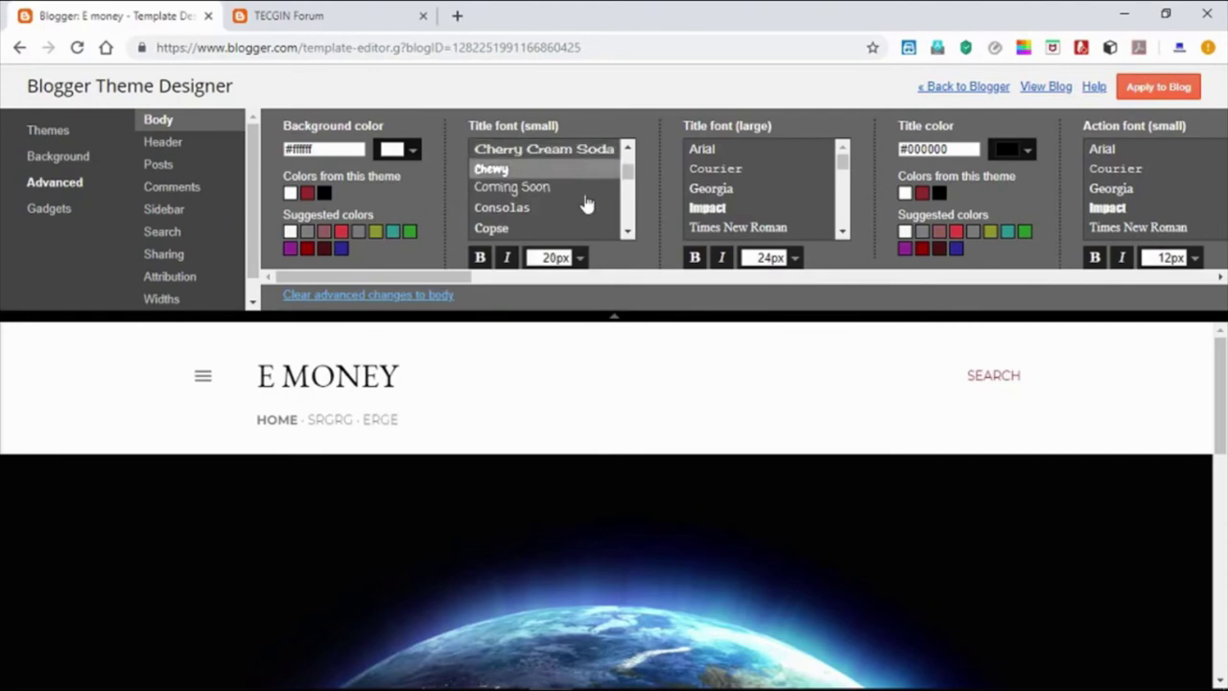
- Set the body fonts to Copse for small titles, Courier for large titles and Times New Roman for actions
scroll(732, 477, "down", 10)
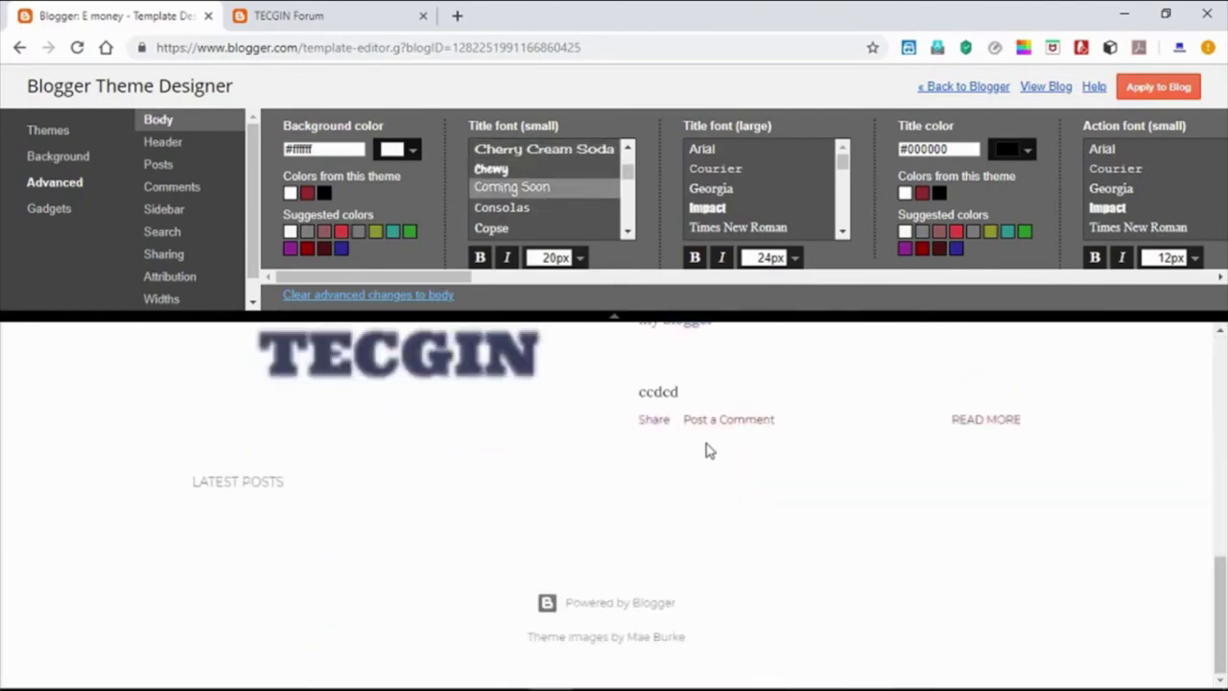
left_click(532, 227)
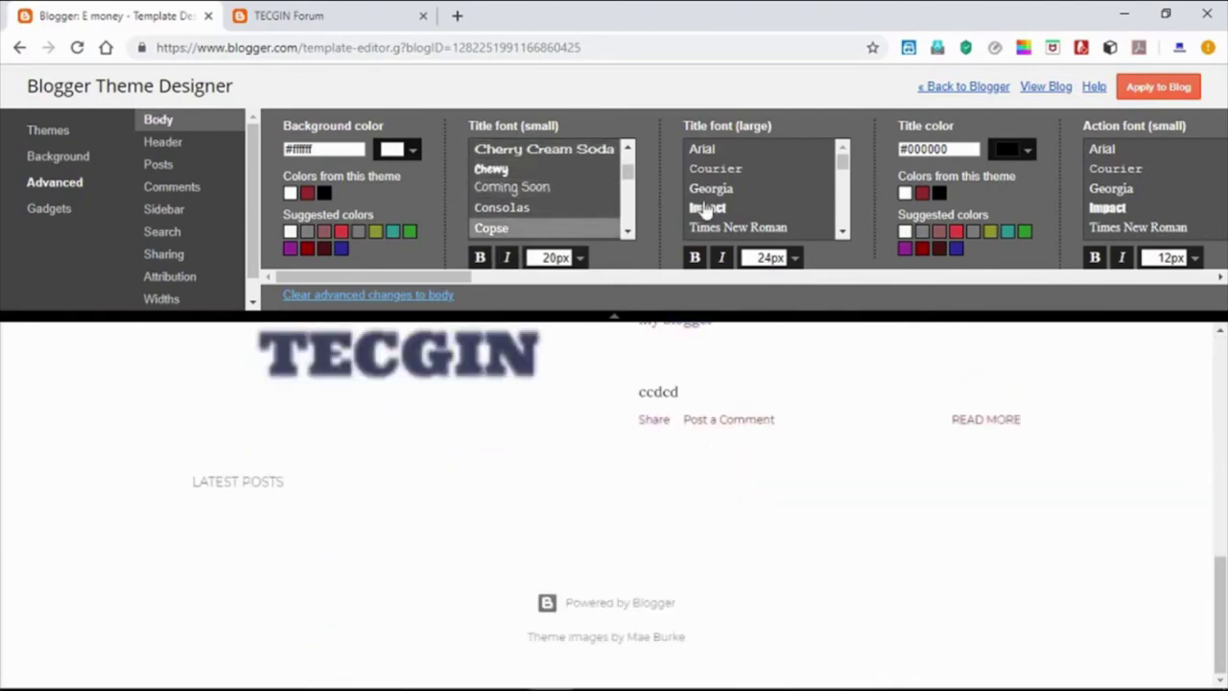
left_click(729, 228)
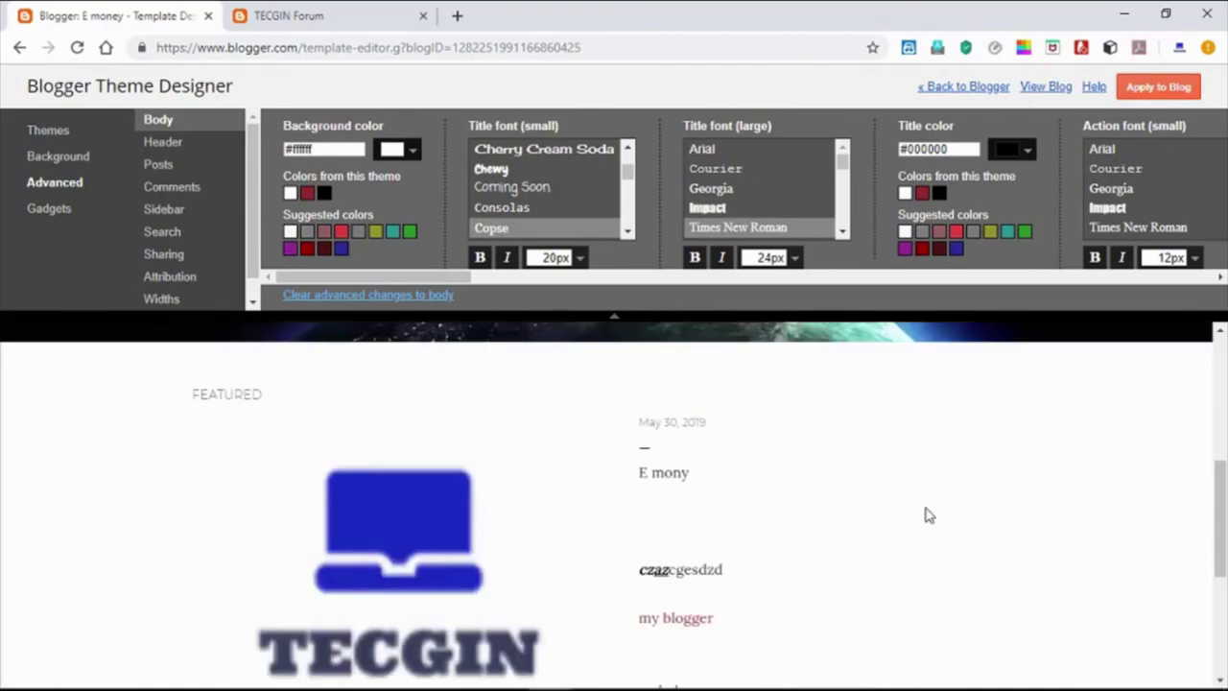
left_click(734, 168)
left_click(1165, 230)
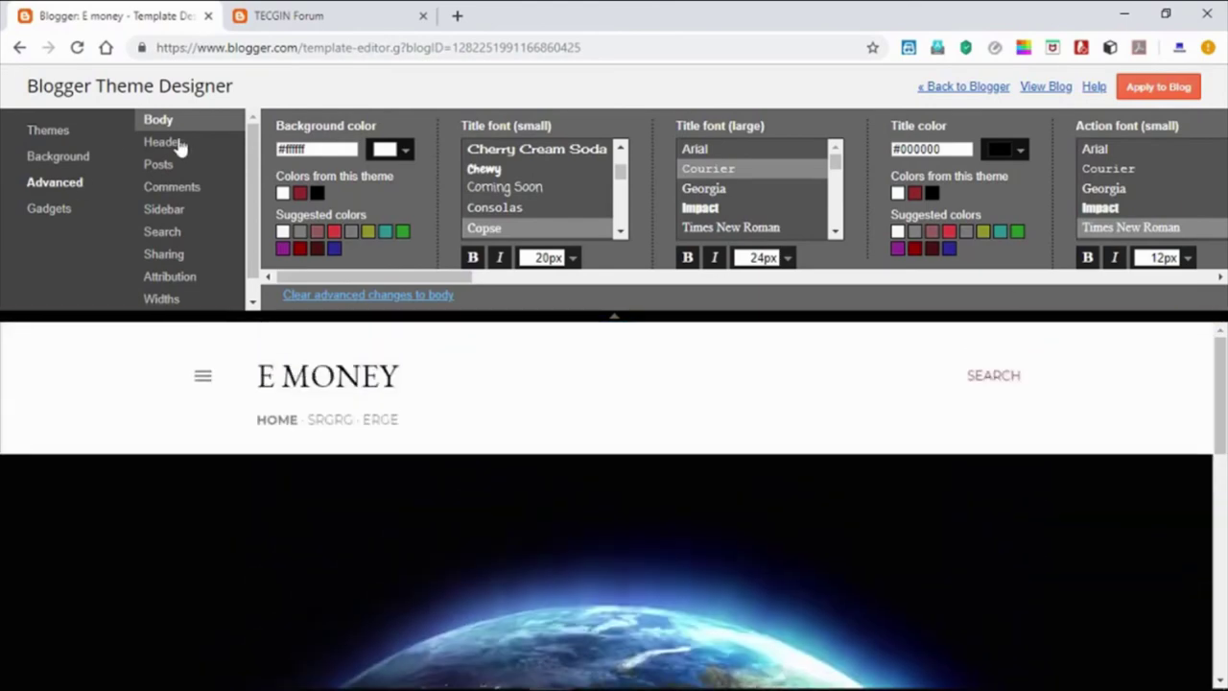
- Look through the advanced settings for the header, posts, search, sharing, widths and comments
left_click(178, 143)
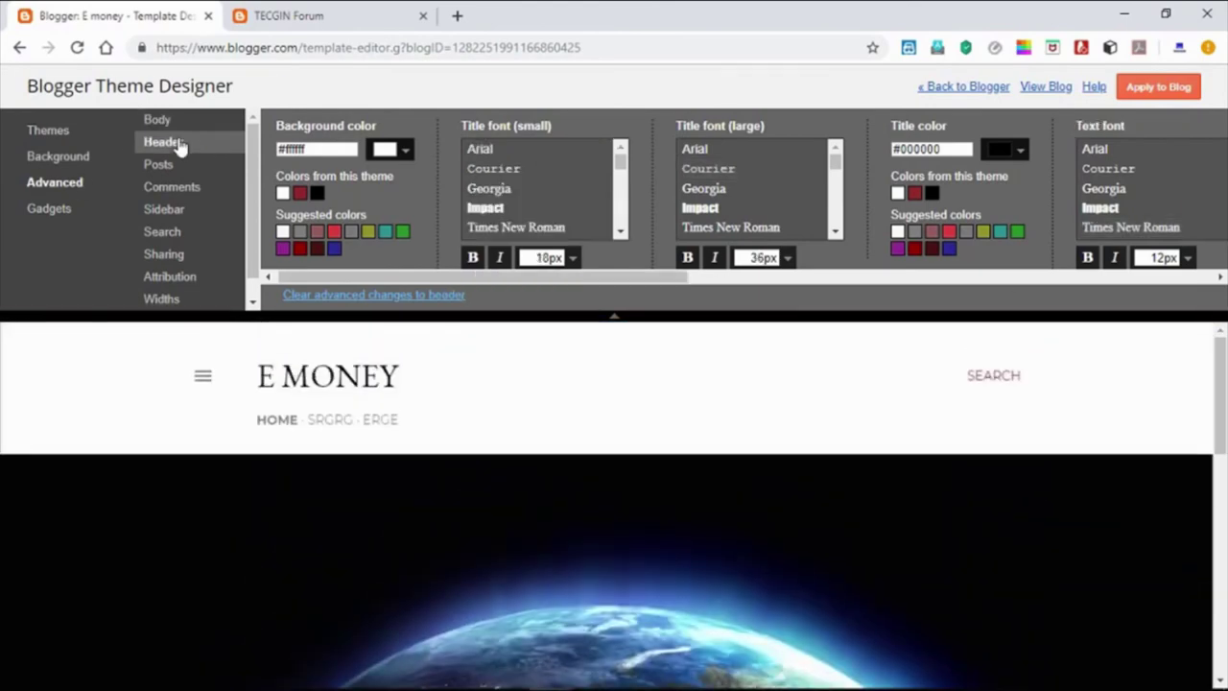
left_click(176, 164)
left_click(181, 231)
left_click(185, 263)
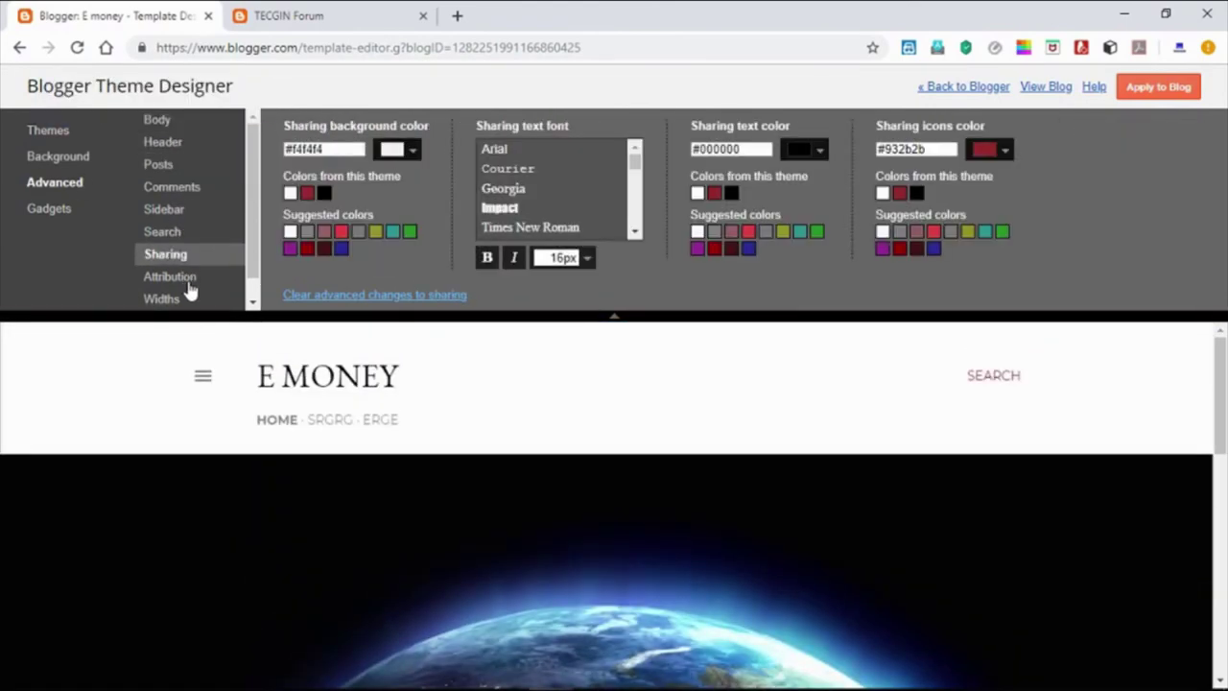
left_click(163, 298)
left_click(176, 186)
left_click(189, 145)
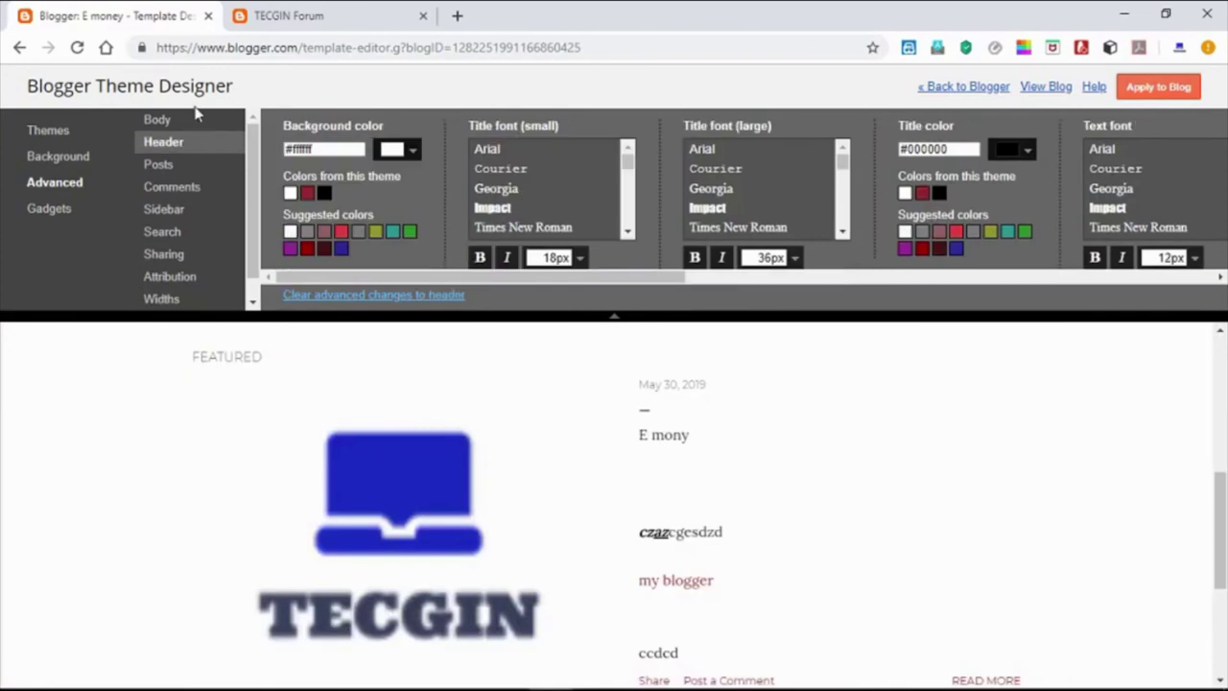
- Review the advanced body, posts, search, sharing, widths and attribution settings, comparing them with the blog preview
left_click(158, 120)
scroll(204, 255, "down", 1)
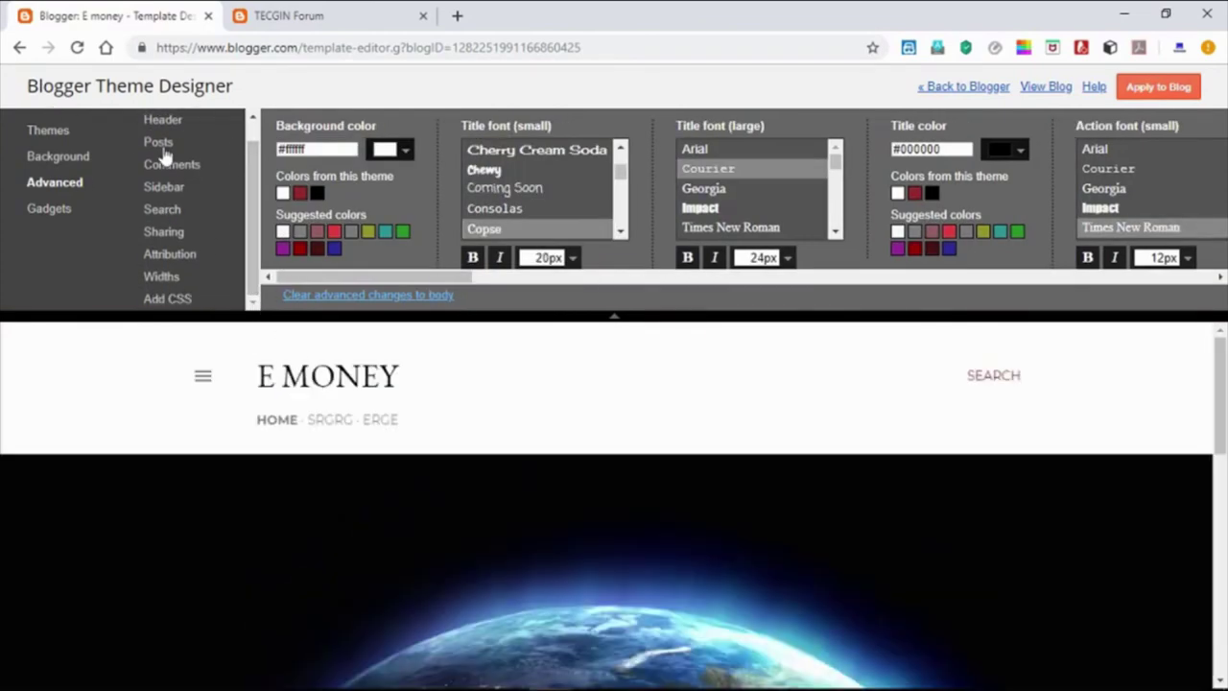
left_click(161, 143)
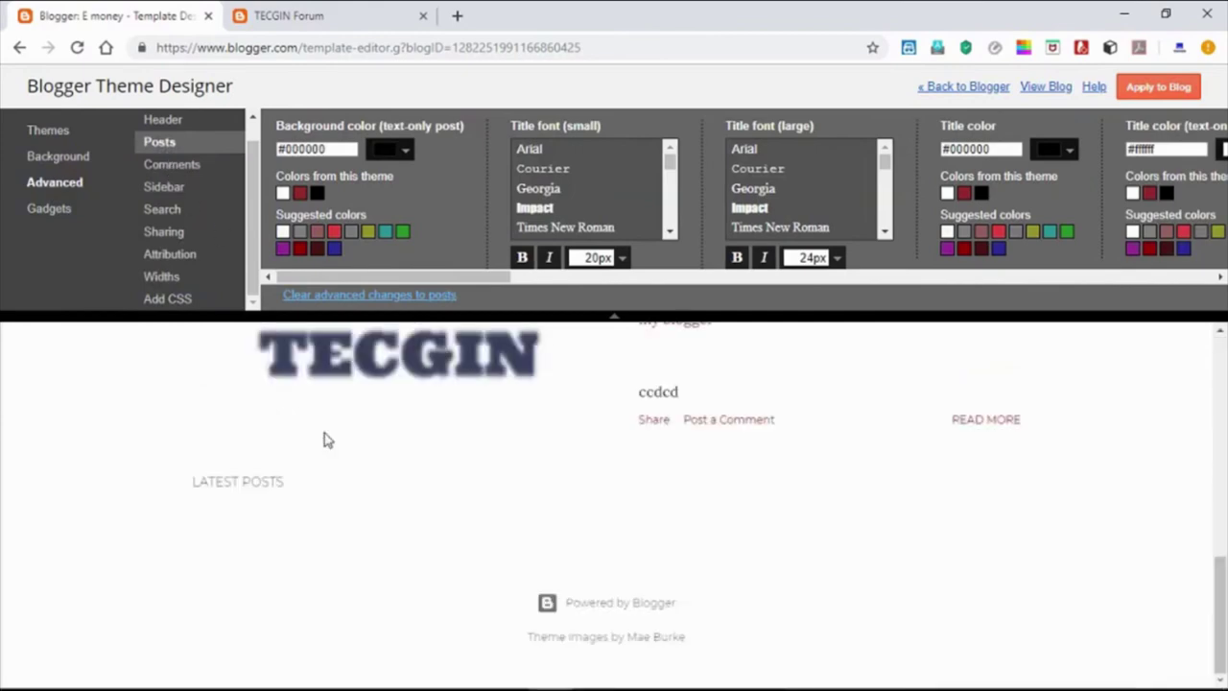
left_click(161, 210)
left_click(163, 232)
left_click(162, 276)
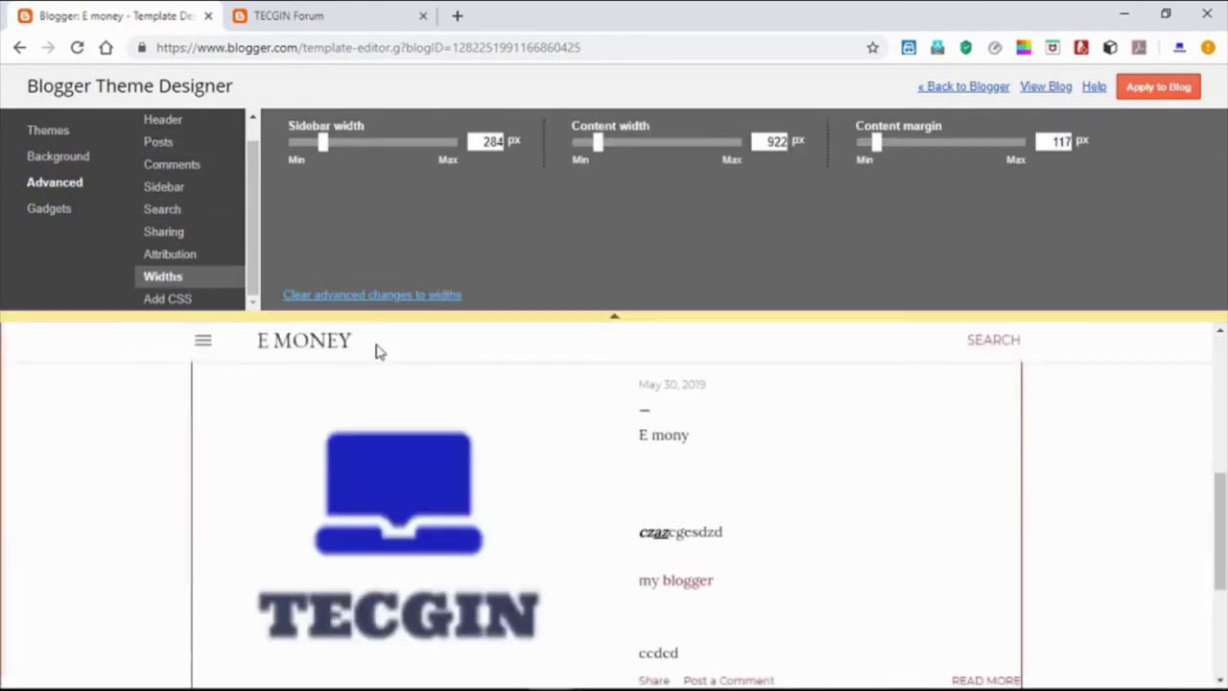
left_click_drag(1218, 532, 1221, 560)
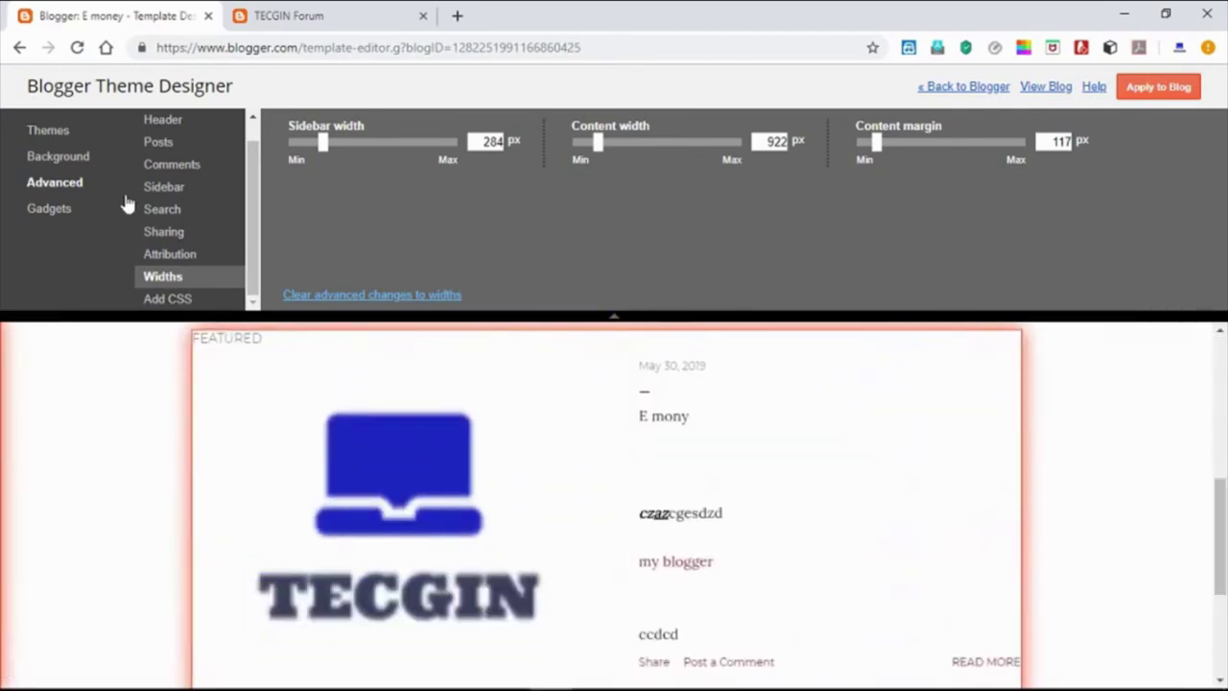
left_click(185, 253)
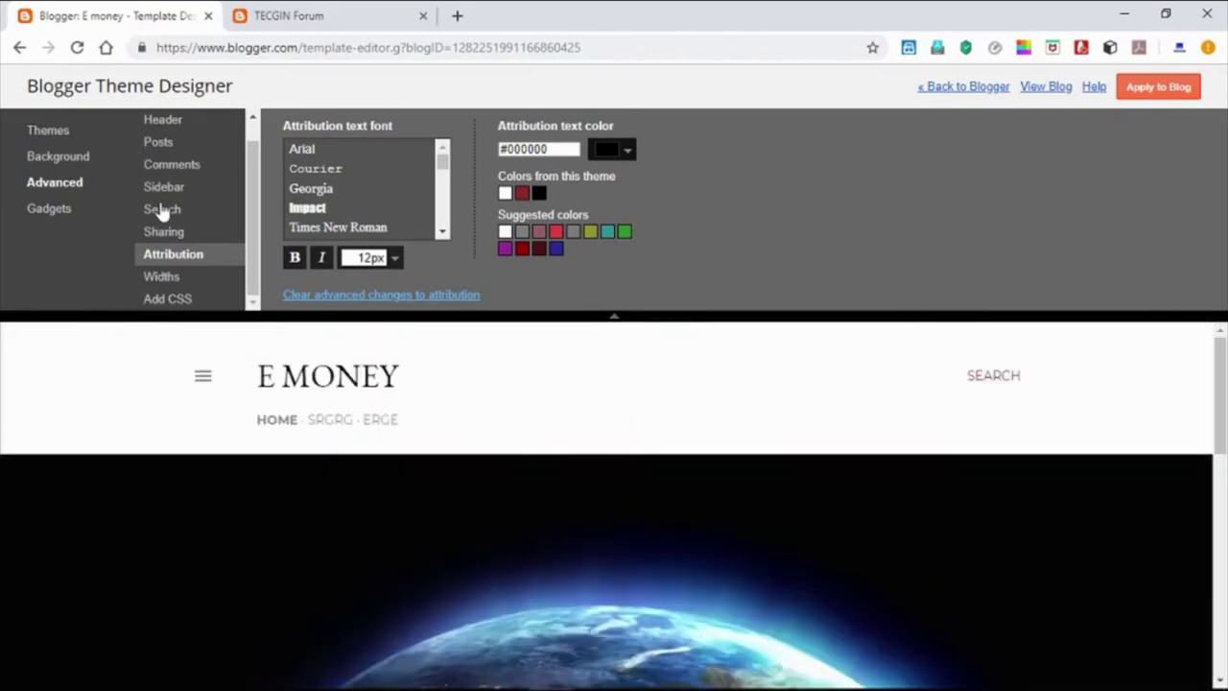
left_click(183, 232)
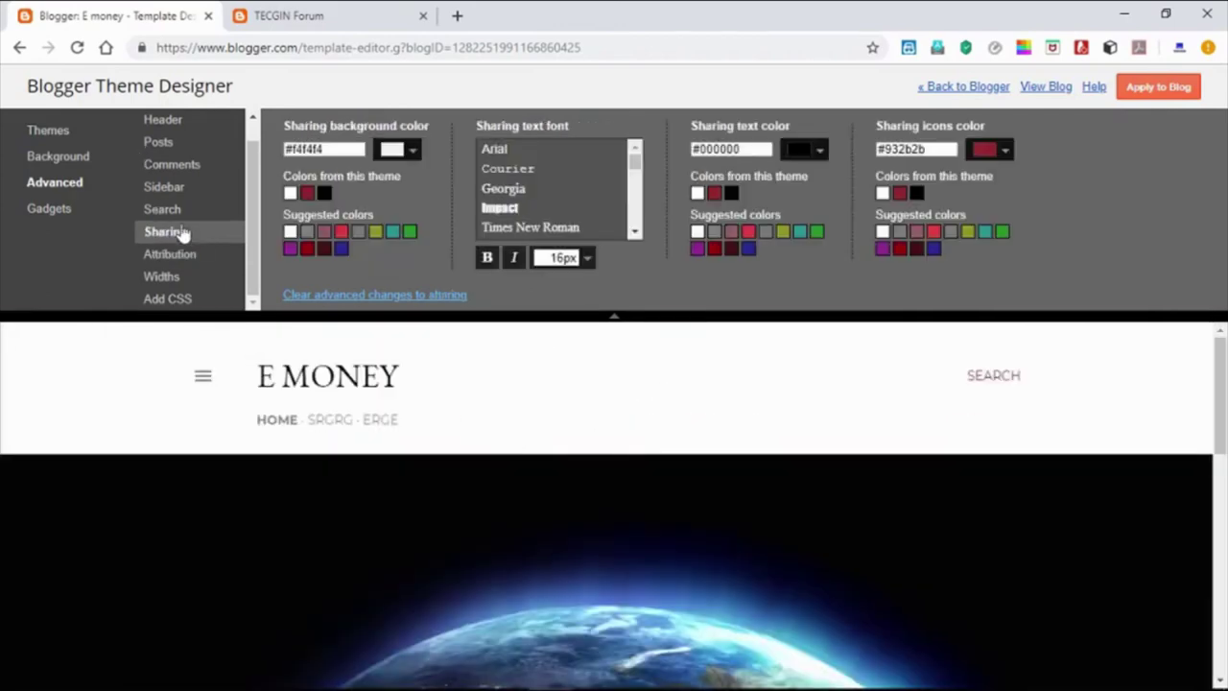
- Set the input font of the blog's search to Impact in the advanced settings
left_click(194, 208)
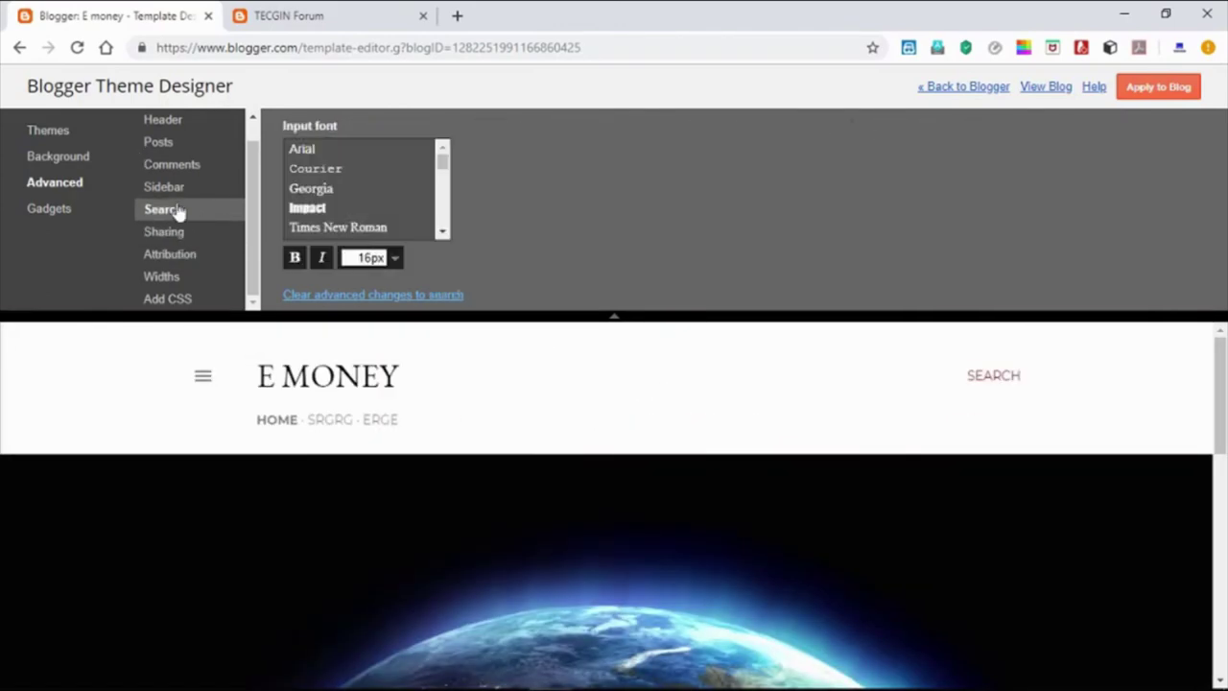
left_click(310, 192)
left_click(317, 207)
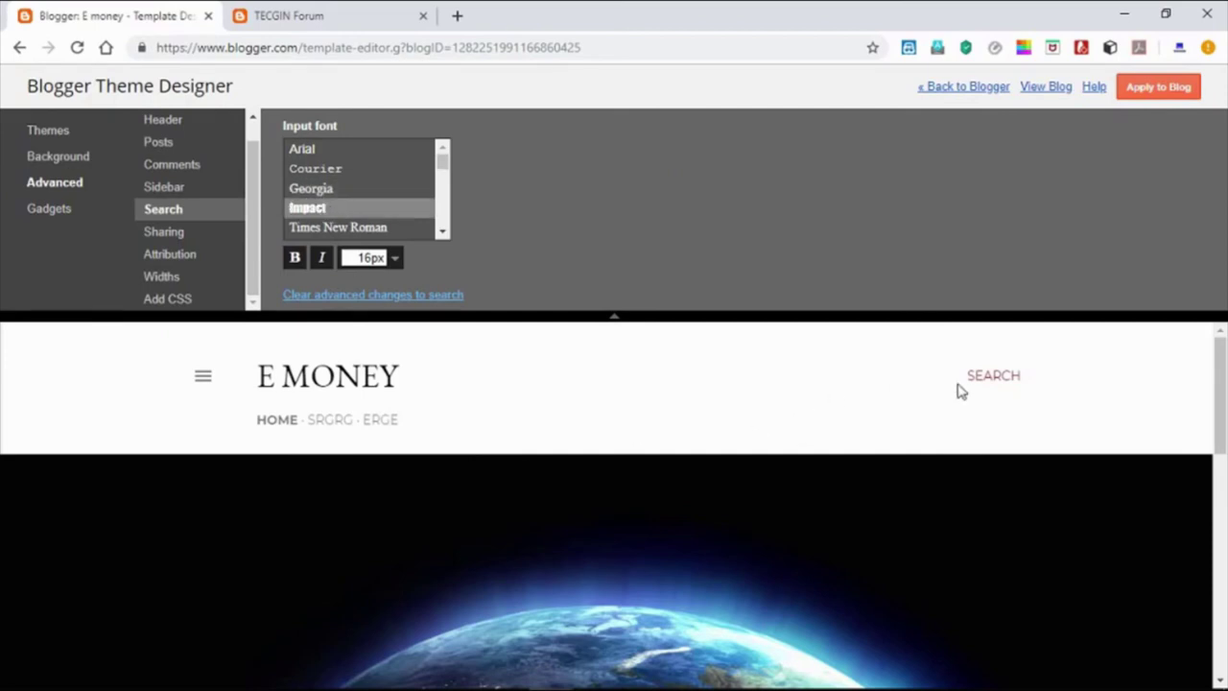
- Try Times New Roman at 70px as the input font of the blog's search
left_click(329, 226)
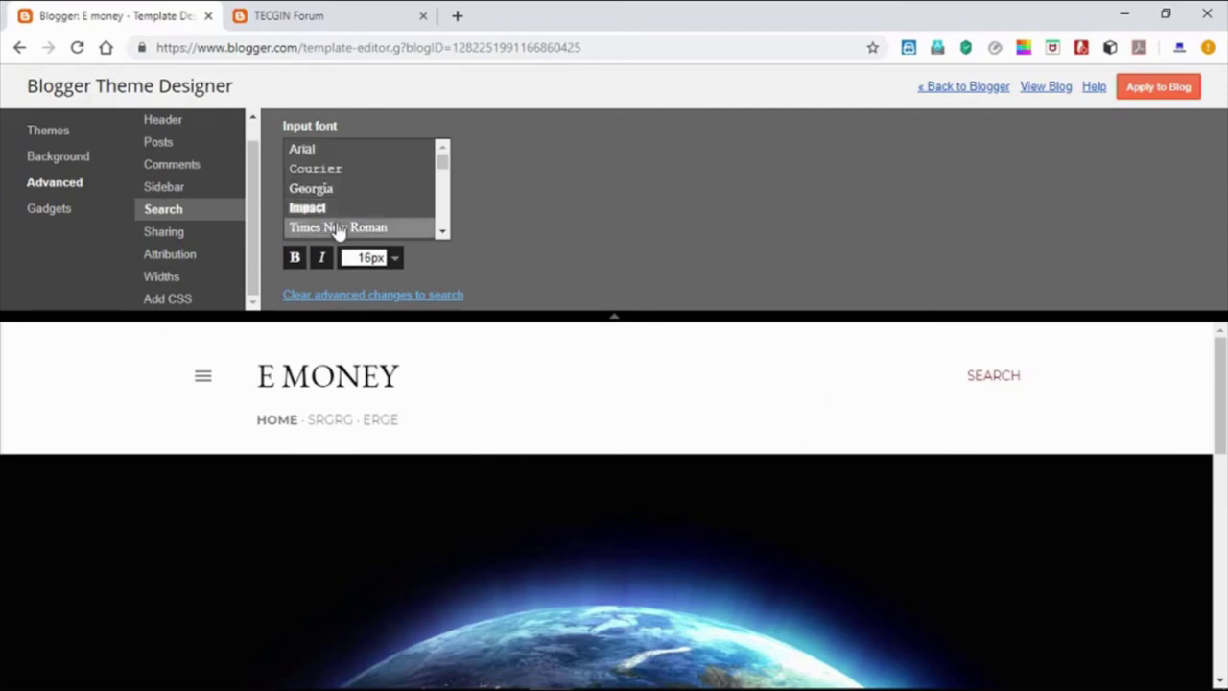
scroll(374, 221, "down", 5)
left_click(393, 261)
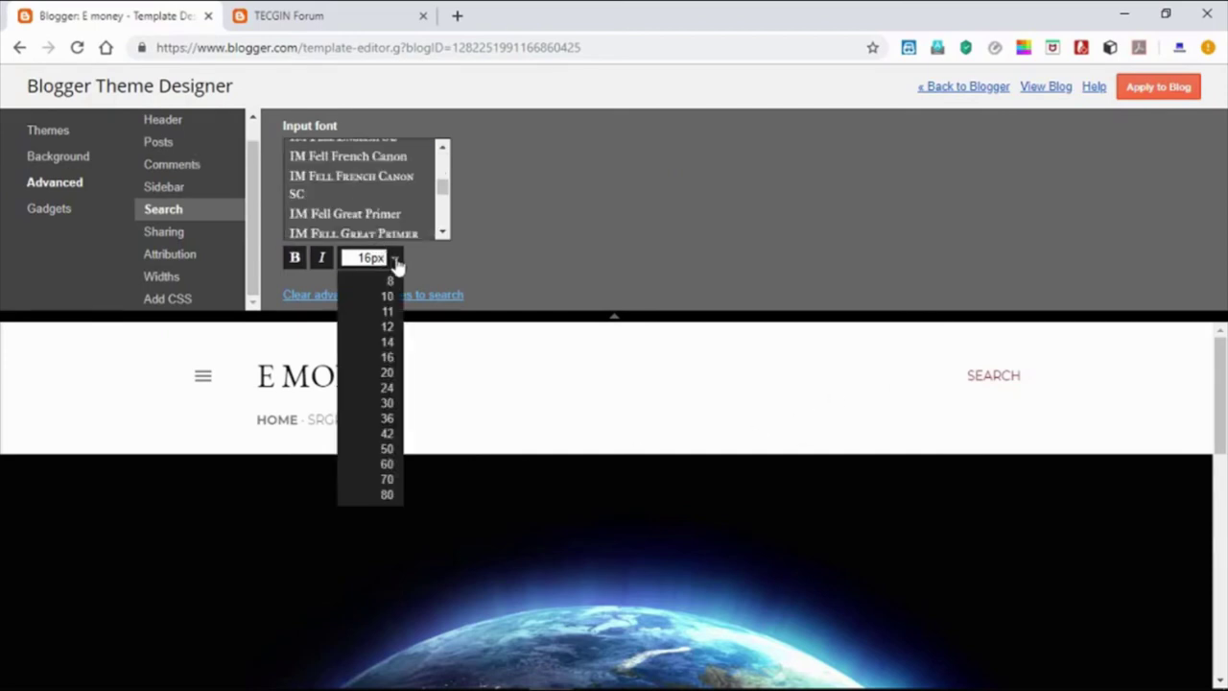
left_click(390, 493)
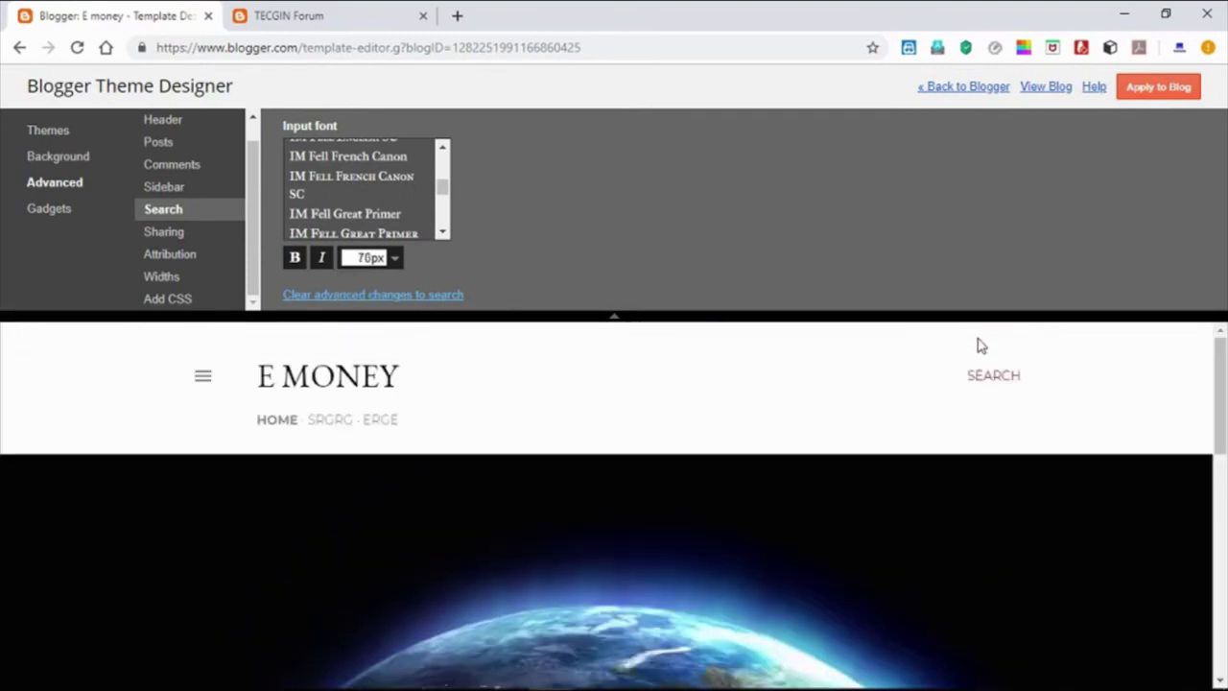
- Clear the advanced changes made to the search settings
left_click(390, 300)
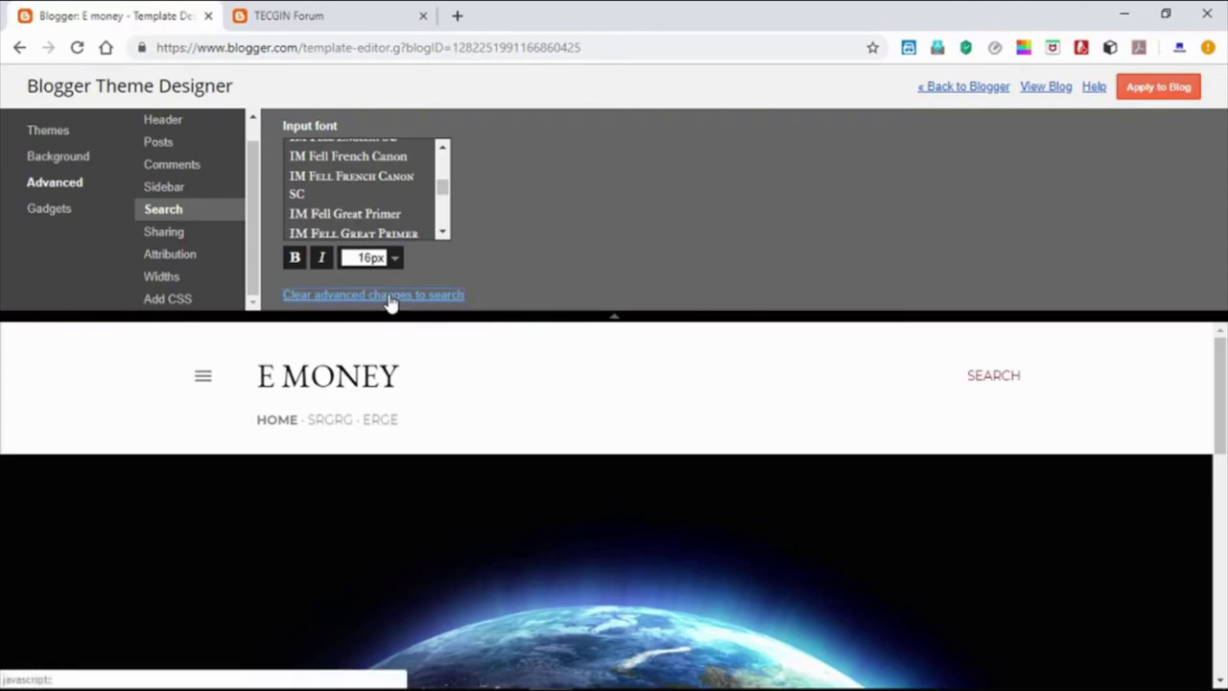
left_click(383, 298)
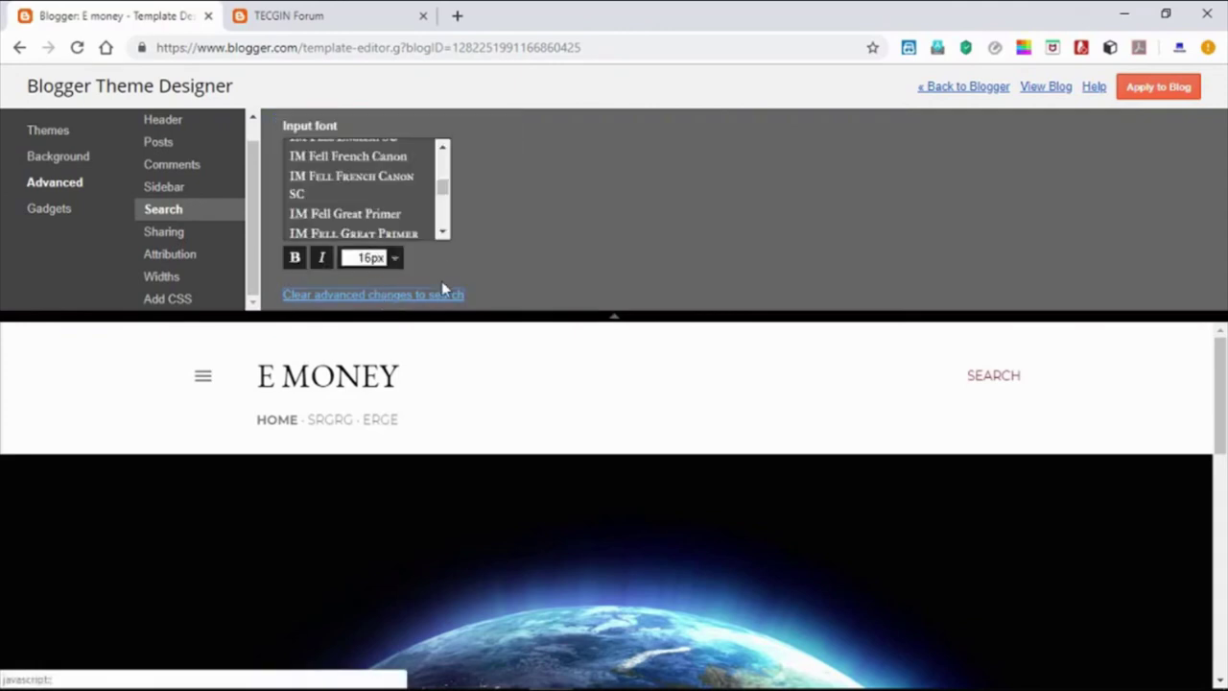
left_click(340, 213)
- Set the sharing text font to Impact in the advanced settings and browse the further fonts offered
left_click(149, 233)
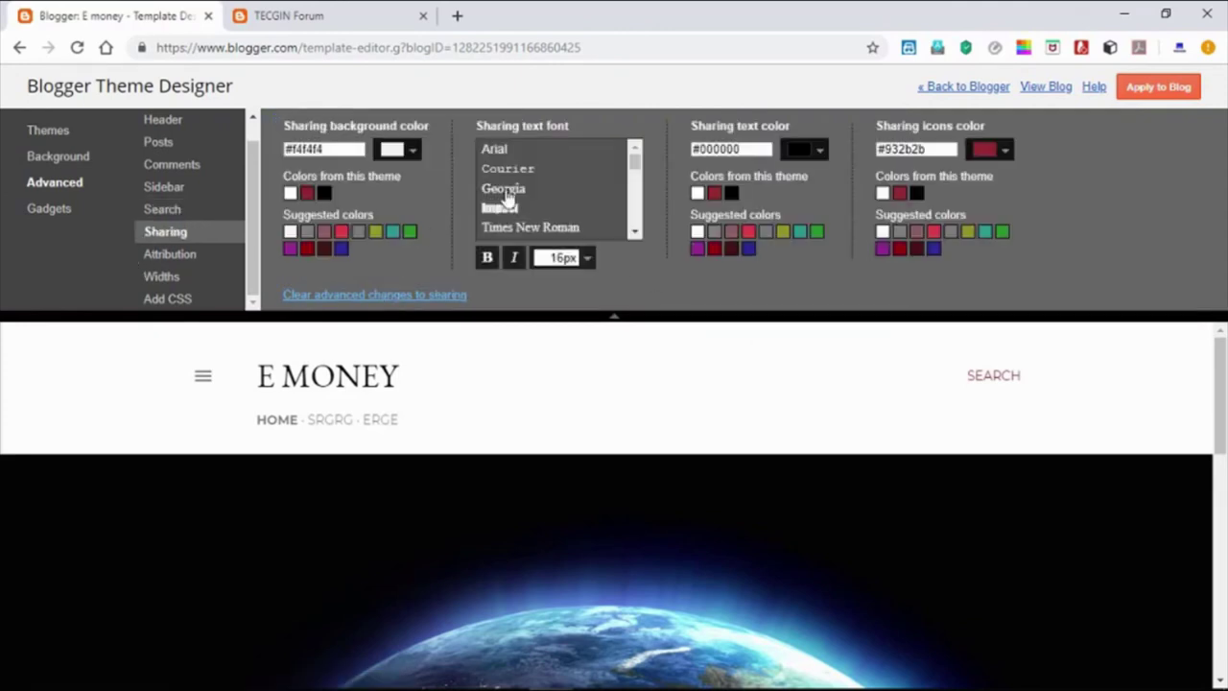
left_click(506, 196)
left_click(514, 209)
scroll(565, 213, "down", 10)
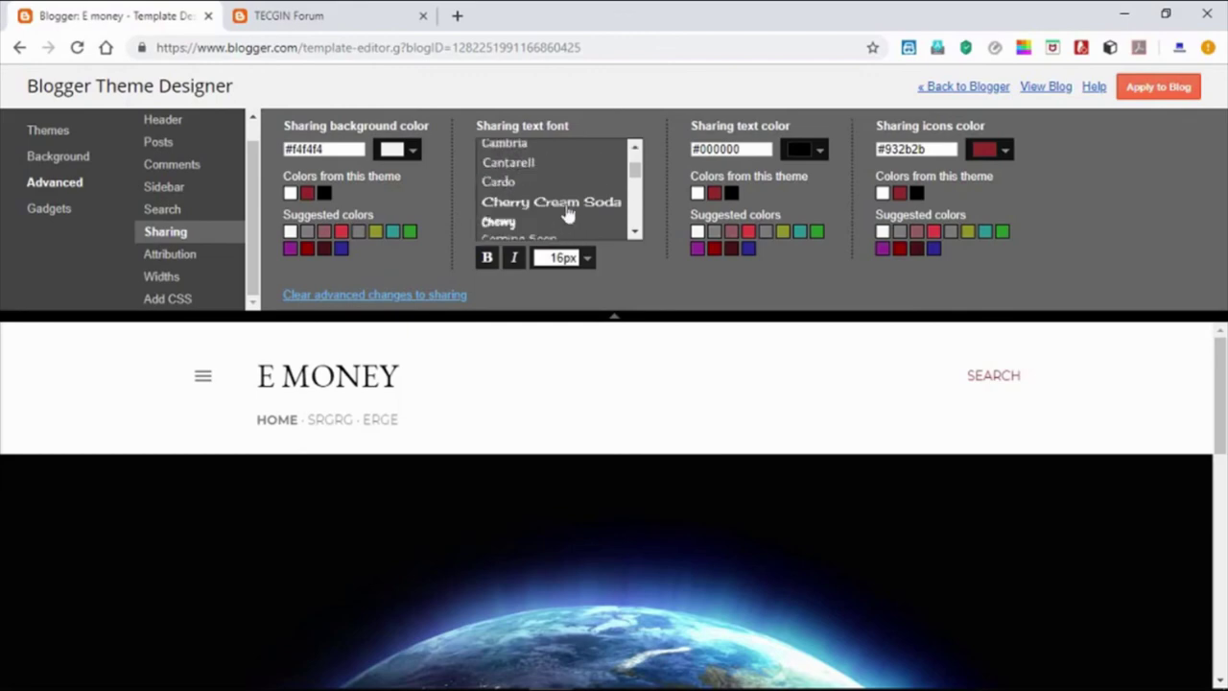
- Set the sidebar width to 100 px, the content width to 660 px and the content margin to 31 px
left_click(199, 283)
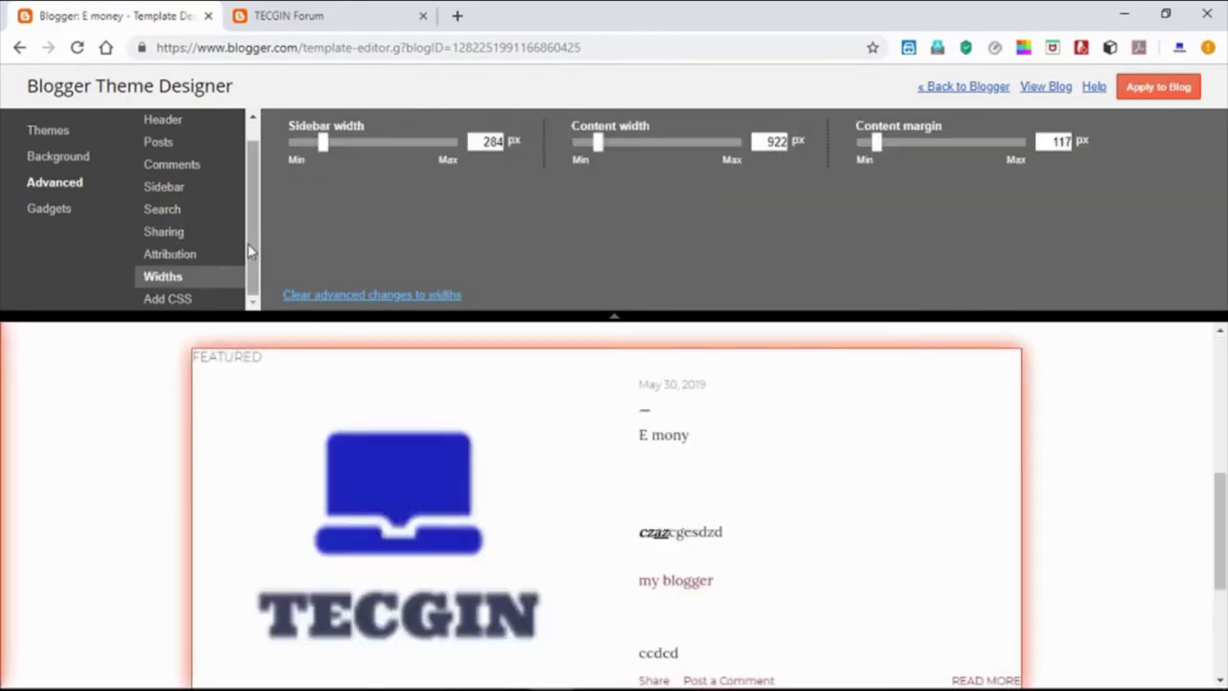
left_click_drag(605, 146, 511, 208)
left_click_drag(323, 142, 288, 144)
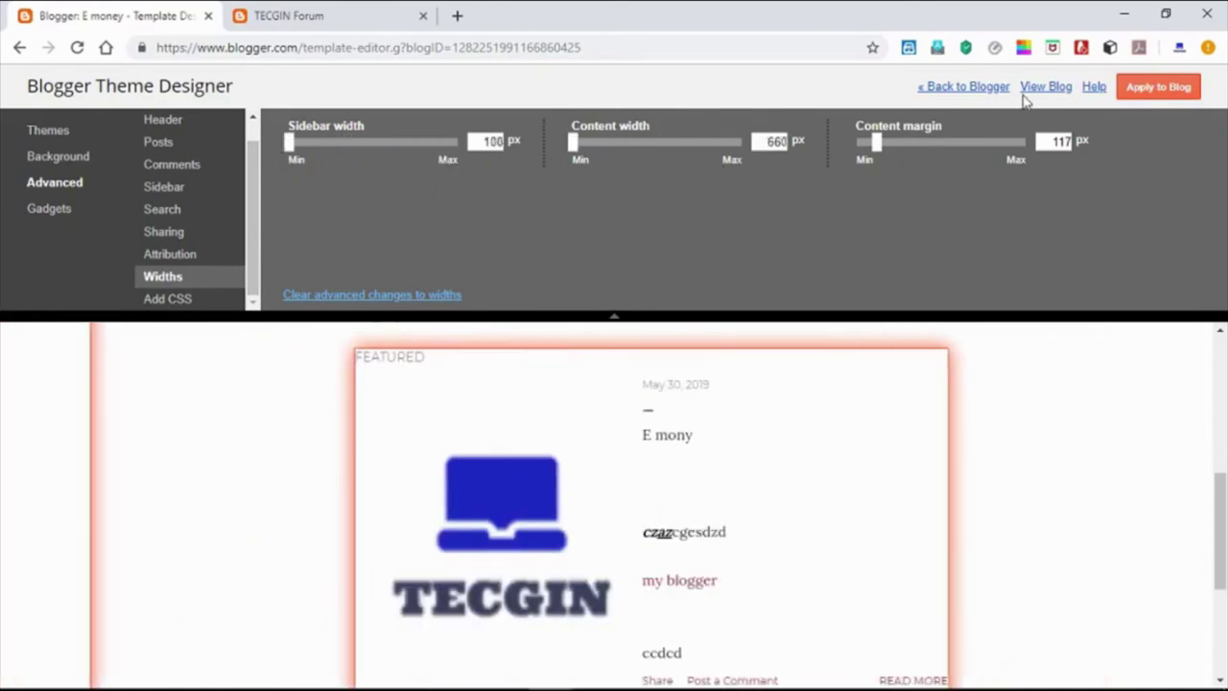
left_click_drag(868, 142, 939, 169)
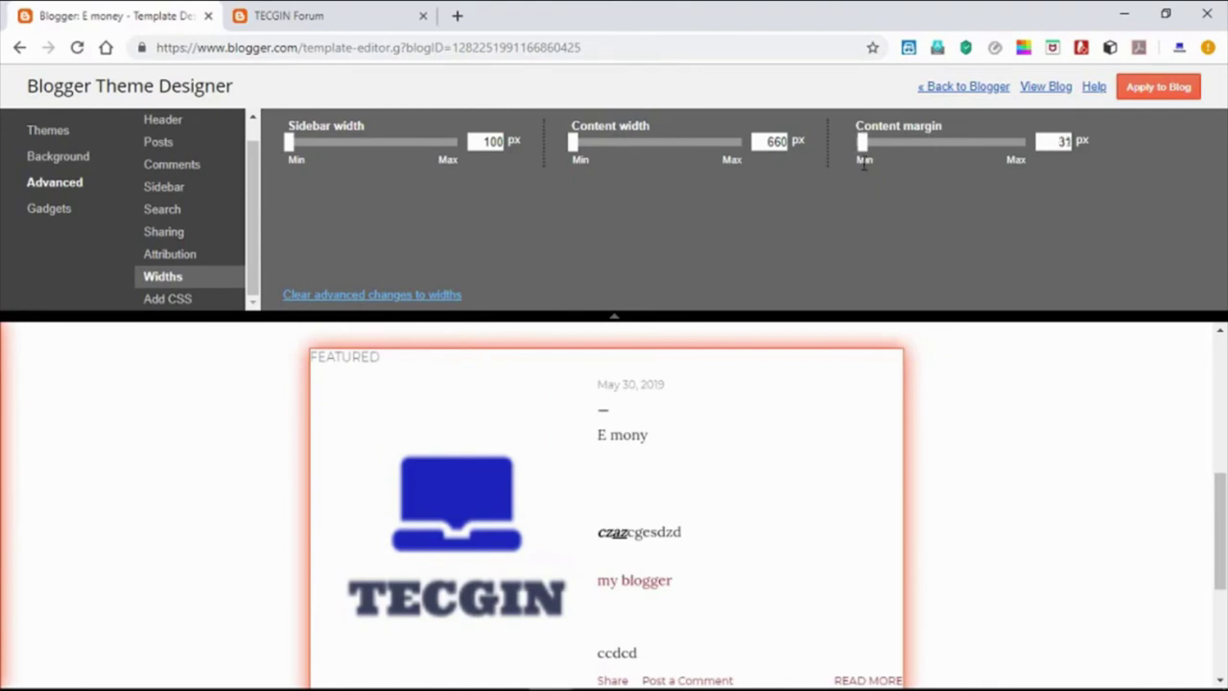
- Look through the advanced settings for custom CSS, attribution, sharing, comments and body
left_click(168, 298)
left_click(384, 165)
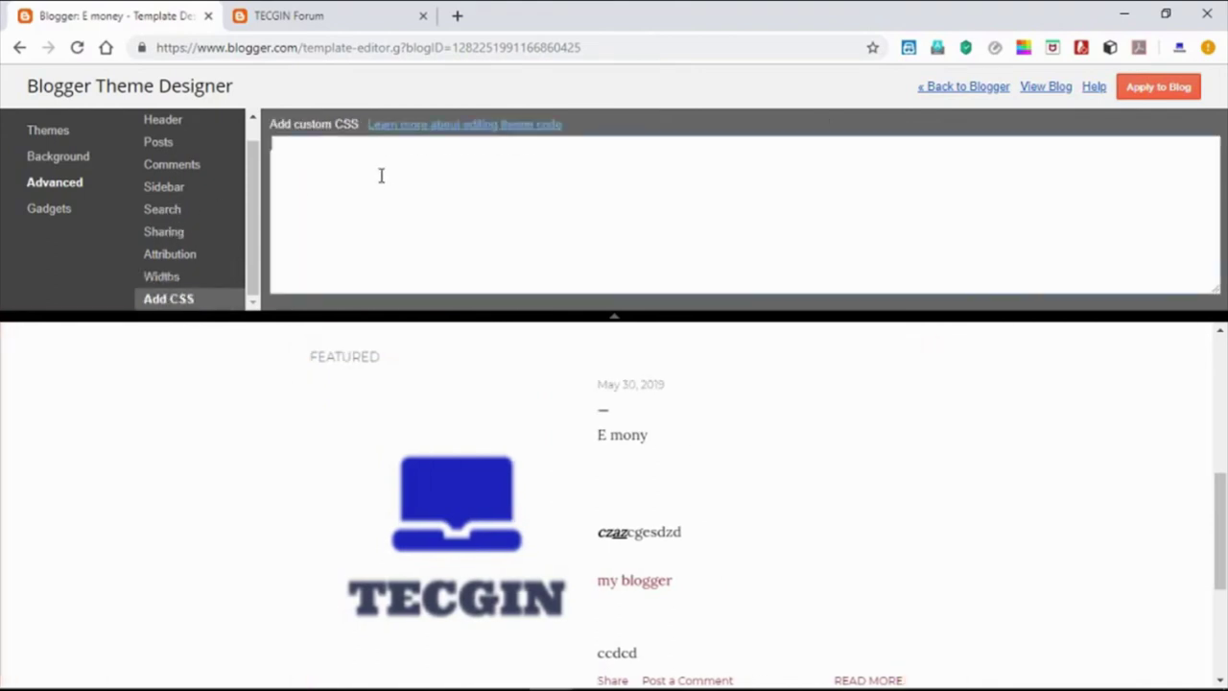
left_click(170, 253)
left_click(163, 231)
left_click(173, 164)
scroll(194, 199, "up", 1)
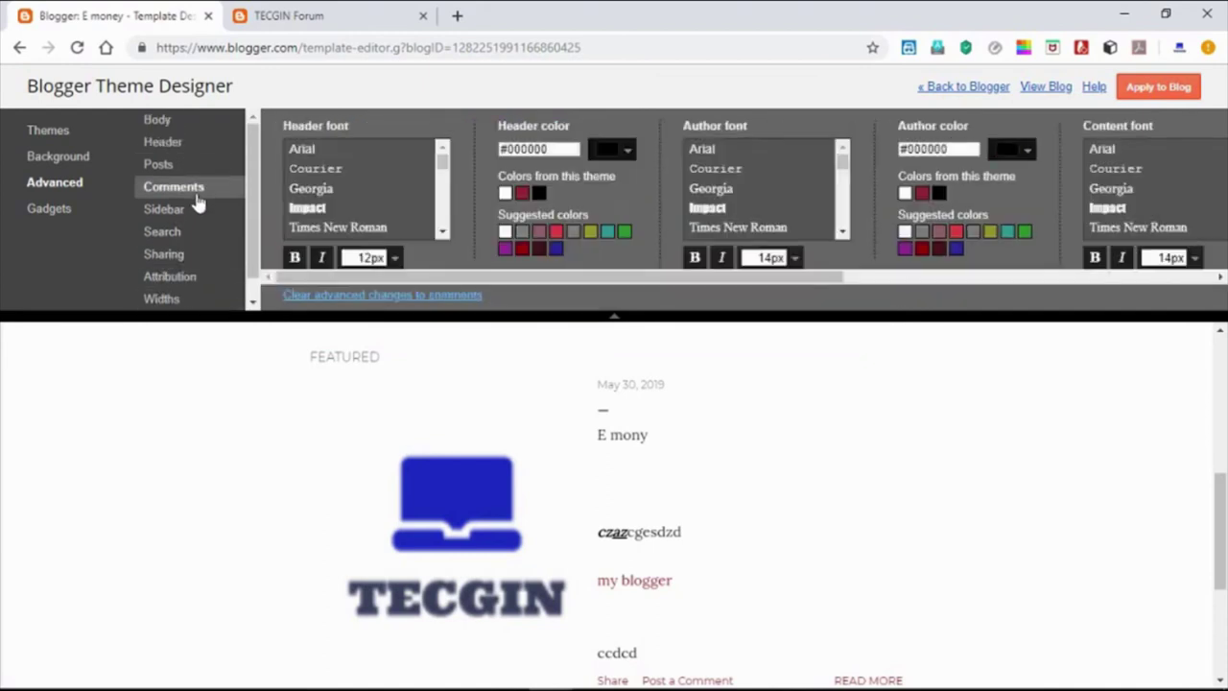
left_click(197, 123)
- Make the sharing text font bold, and return to the advanced body settings
left_click(182, 253)
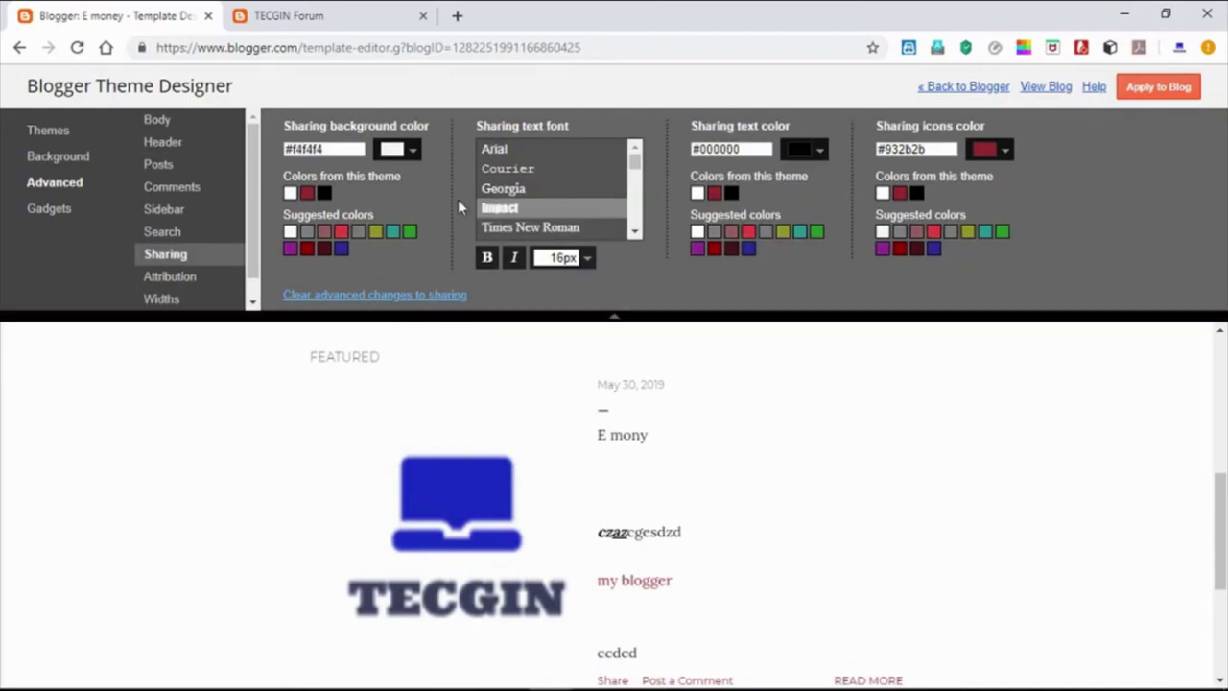
left_click(487, 257)
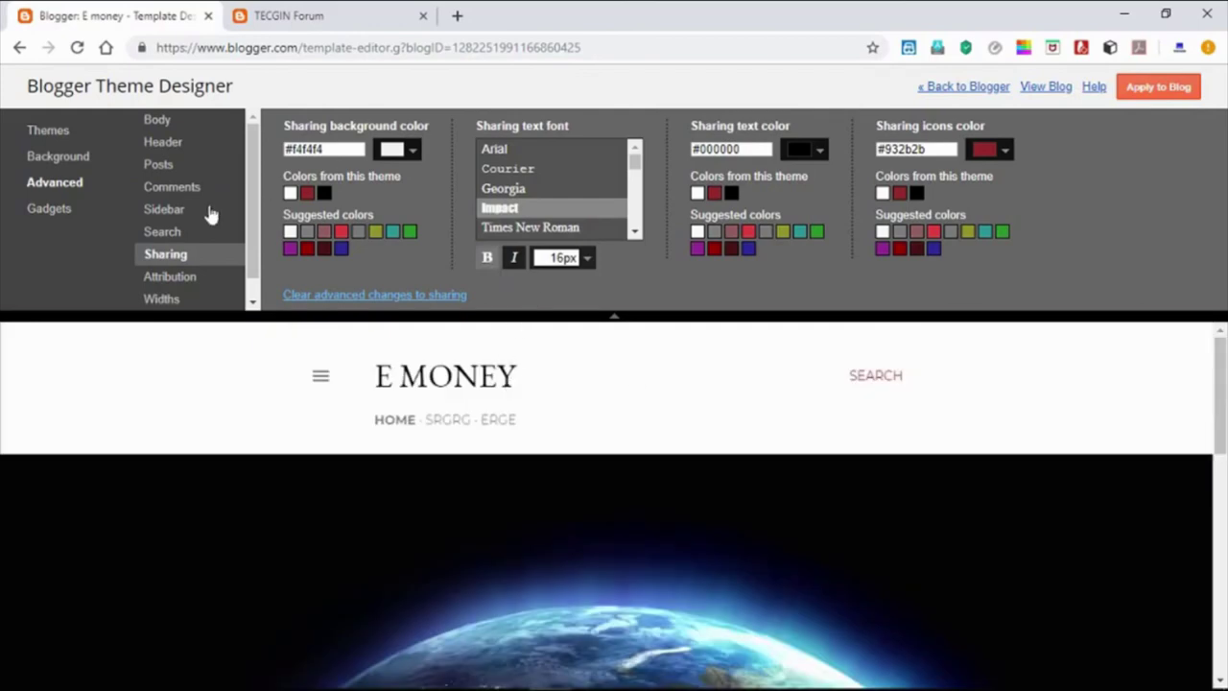
left_click(178, 129)
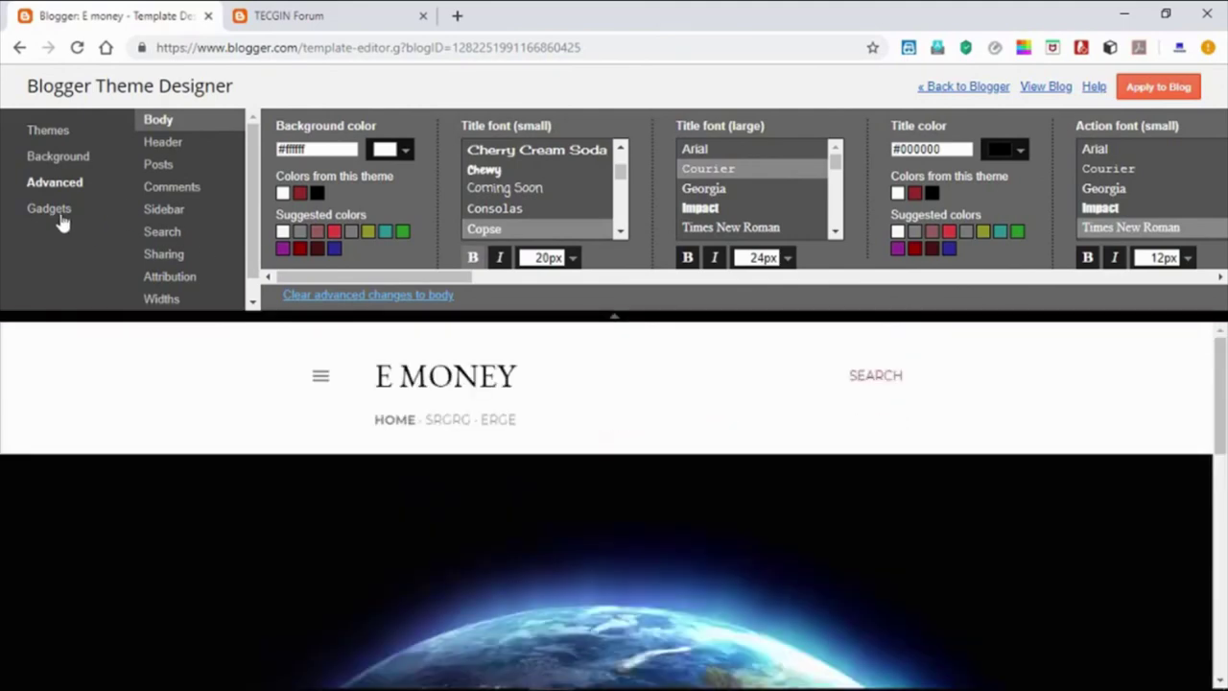
- Look through the theme's gadget settings, from About Me, Labels and Blog Archive to Header, Report Abuse and Total Pageviews
left_click(50, 209)
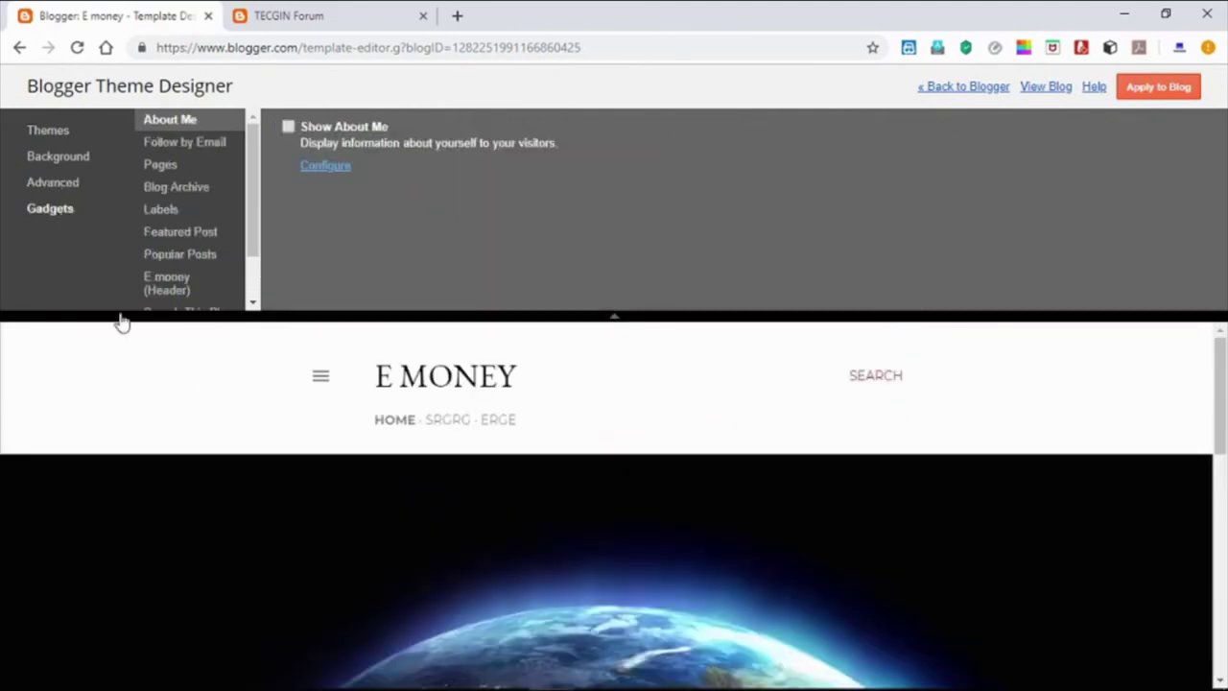
left_click(179, 213)
left_click(178, 188)
left_click(177, 149)
scroll(182, 211, "down", 2)
left_click(192, 235)
left_click(198, 275)
left_click(196, 231)
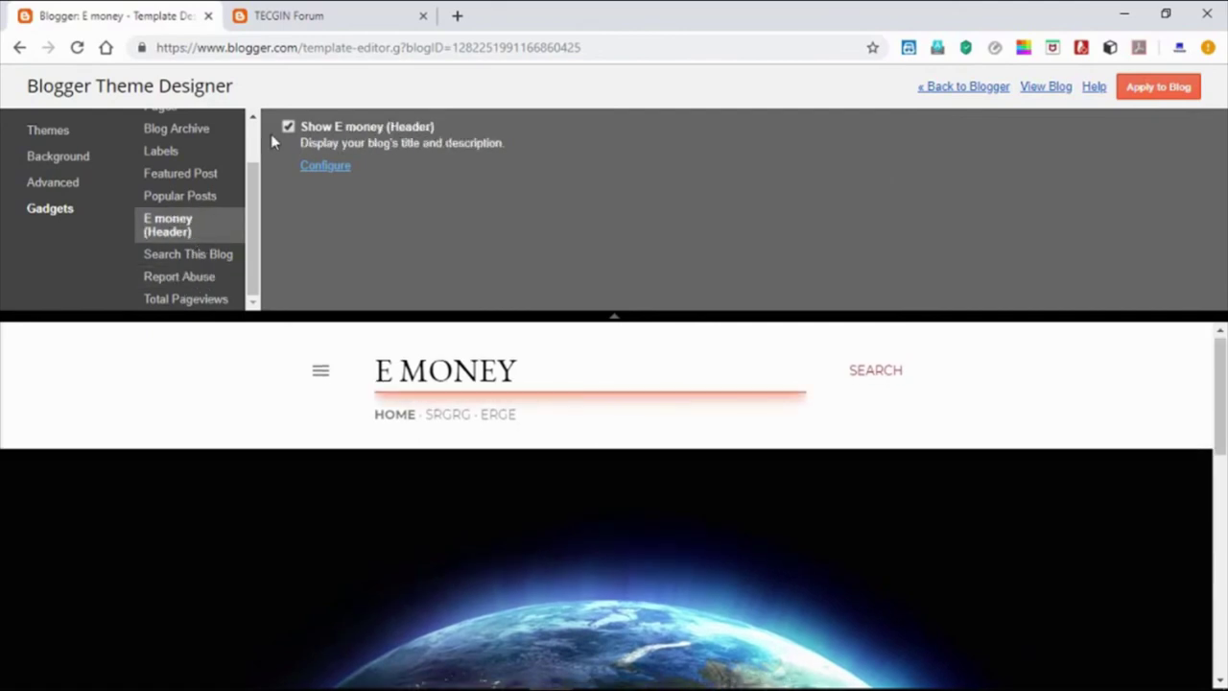
left_click(175, 197)
left_click(176, 174)
left_click(180, 152)
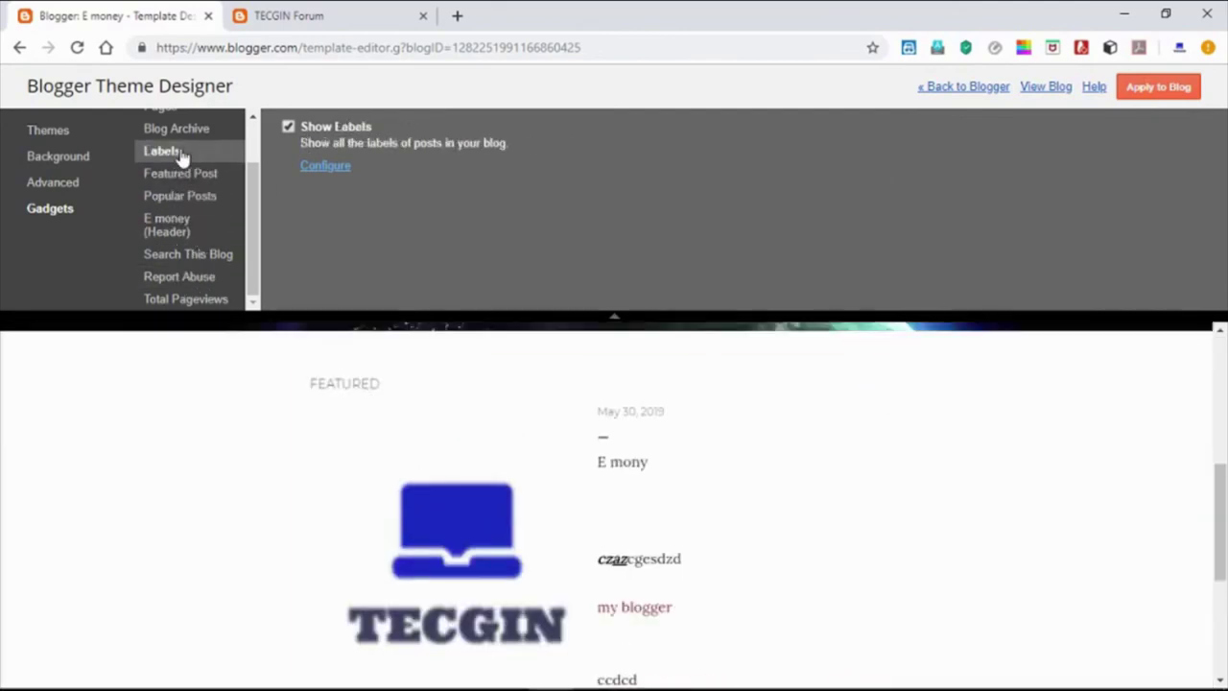
left_click(177, 299)
left_click(179, 278)
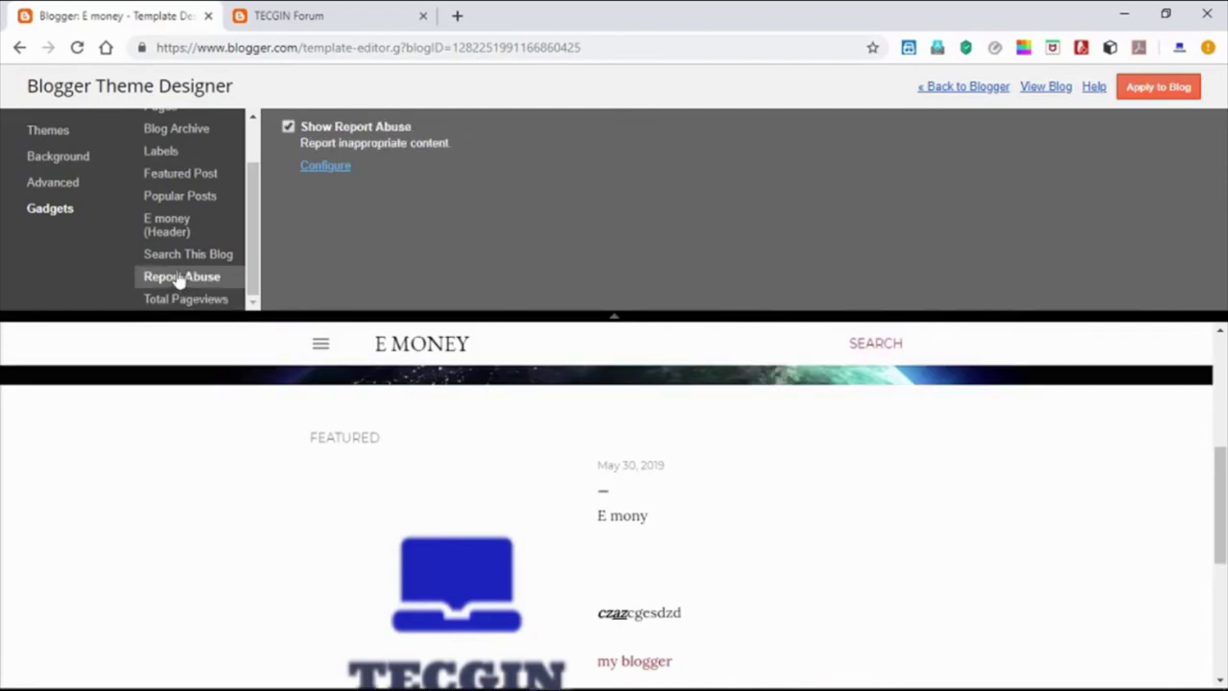
left_click(205, 302)
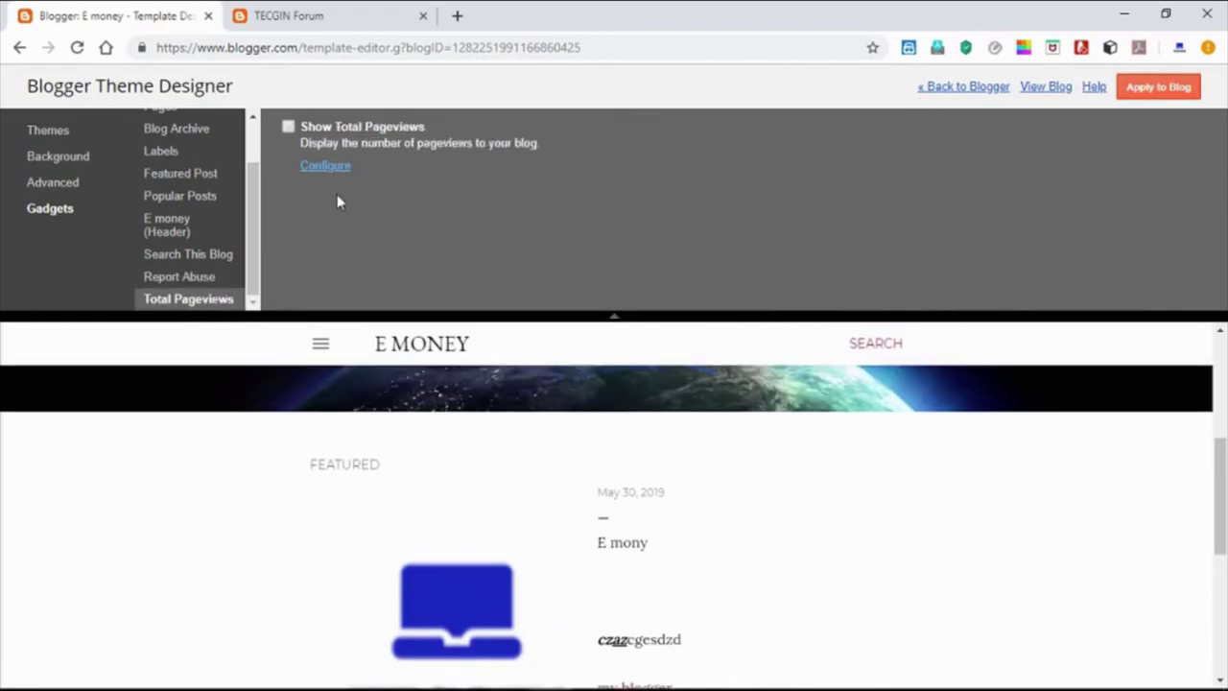
- Examine the sidebar gadgets on the live TECGIN Forum blog as an example, and return to the theme designer
left_click(372, 13)
left_click(1050, 84)
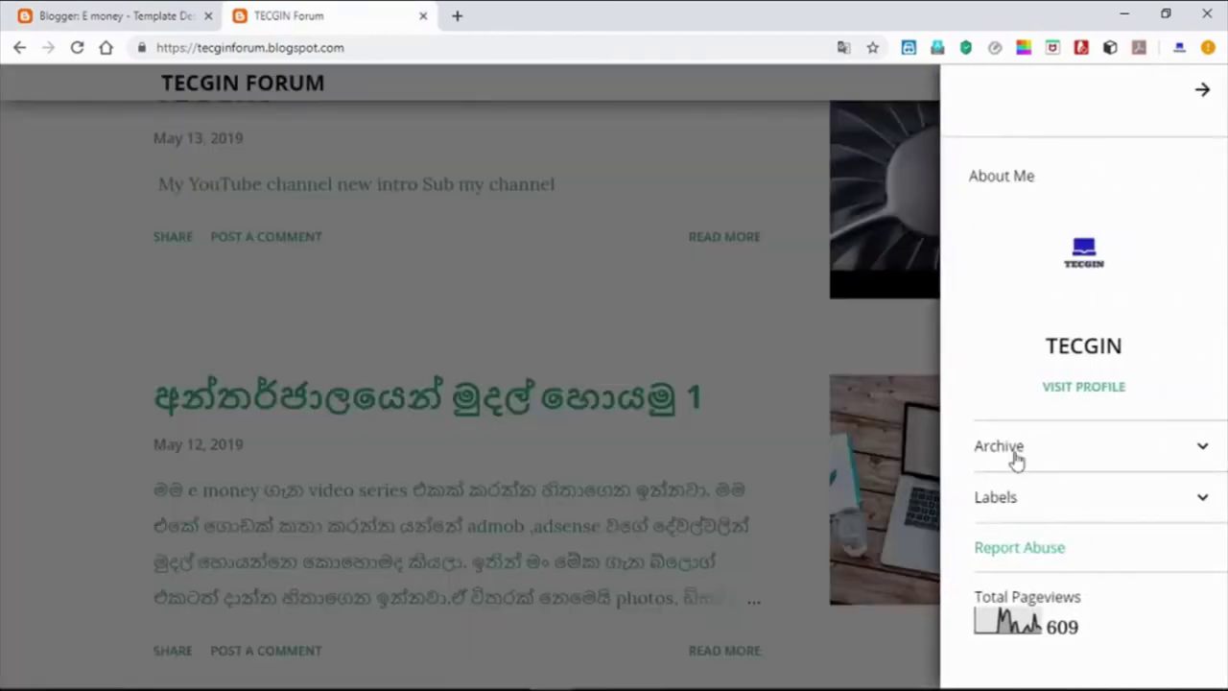
left_click(1203, 96)
left_click(43, 13)
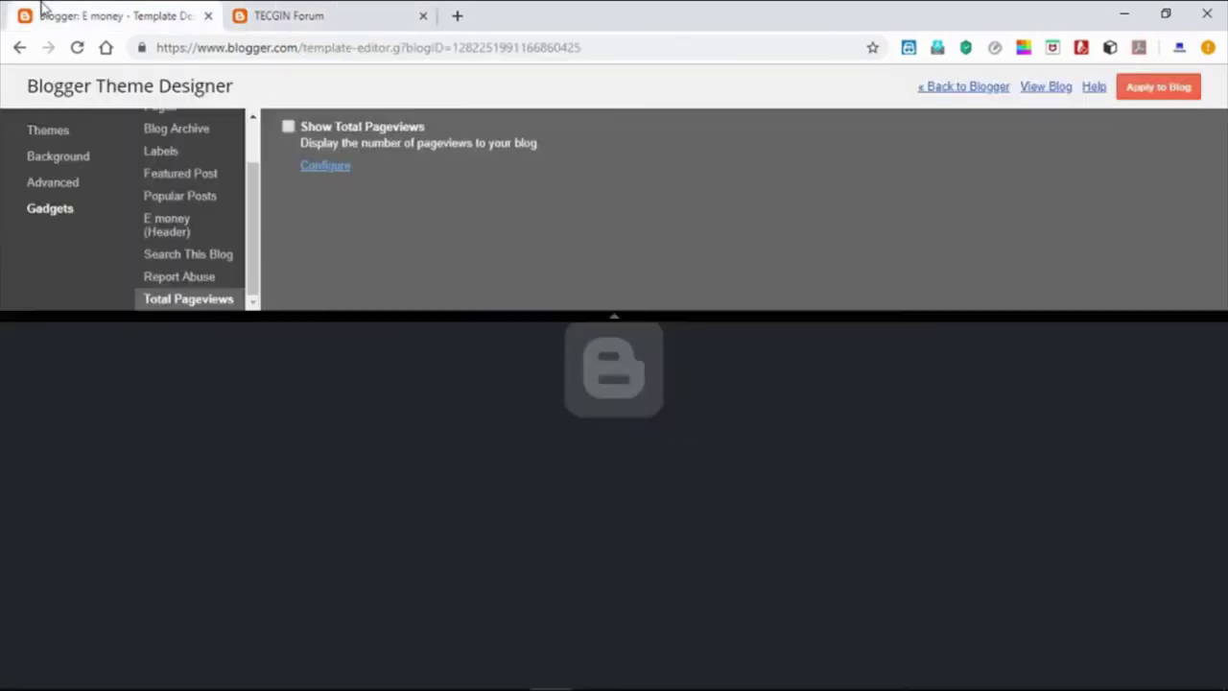
- Review the Popular Posts, Featured Post, Header and Search This Blog gadget settings against the blog preview
left_click(178, 197)
left_click(182, 173)
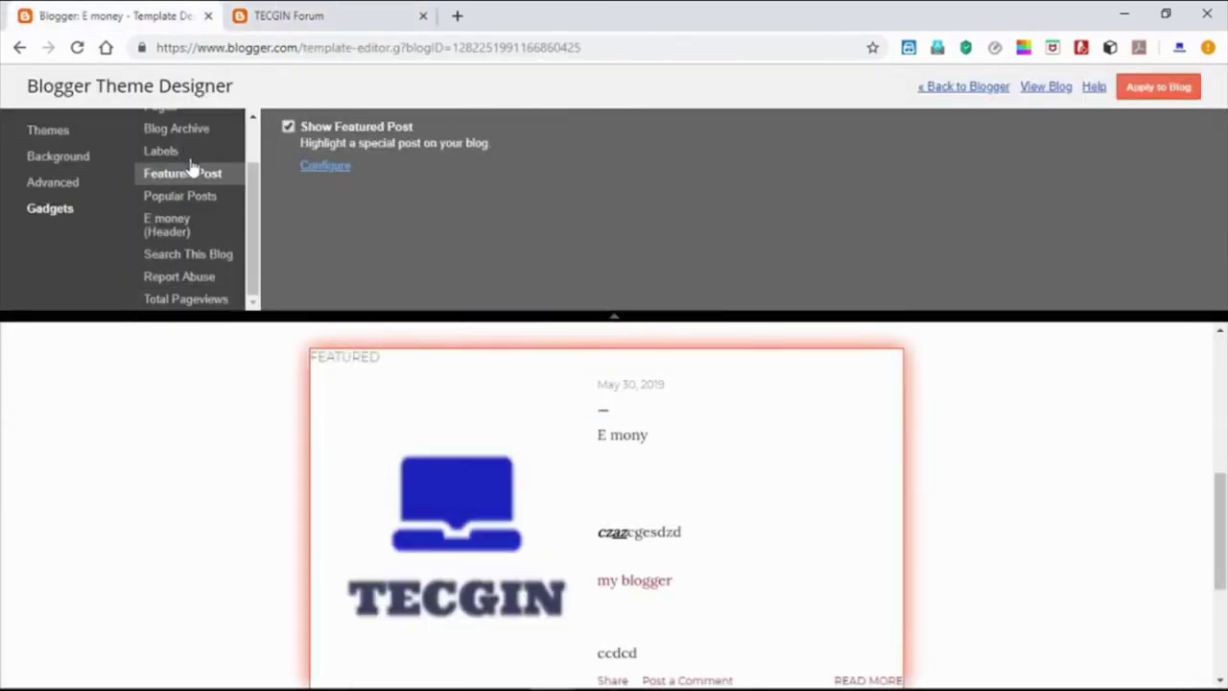
left_click(192, 230)
left_click(190, 257)
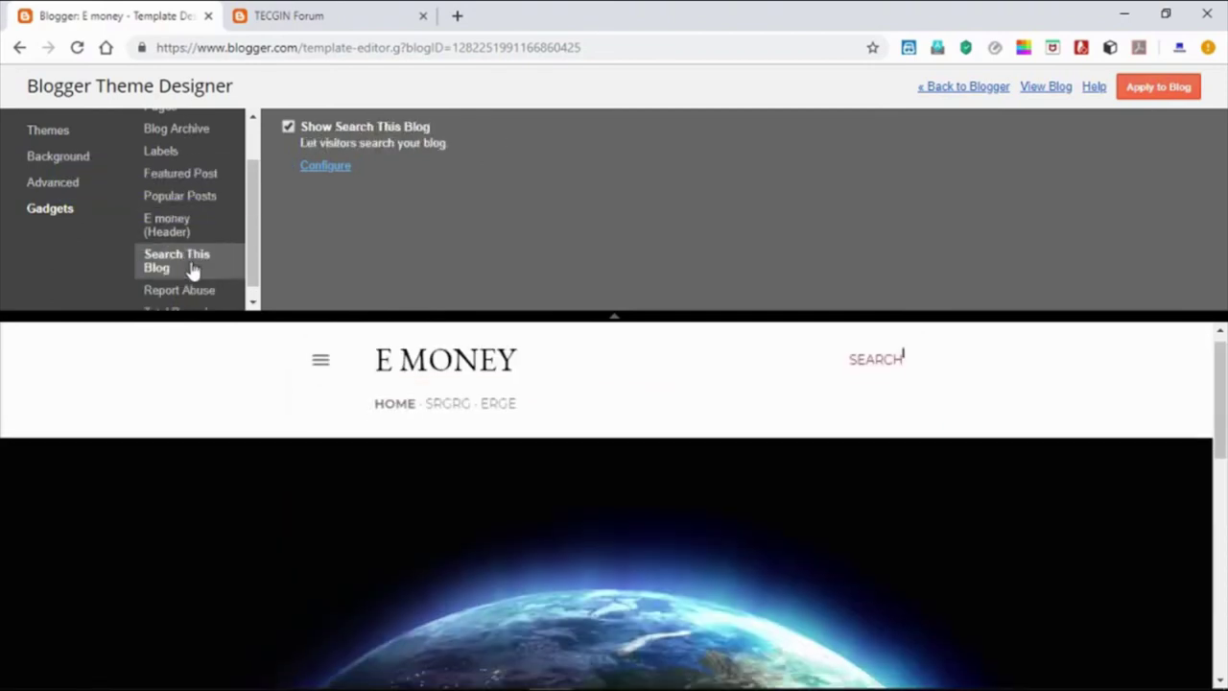
left_click(203, 226)
left_click(205, 197)
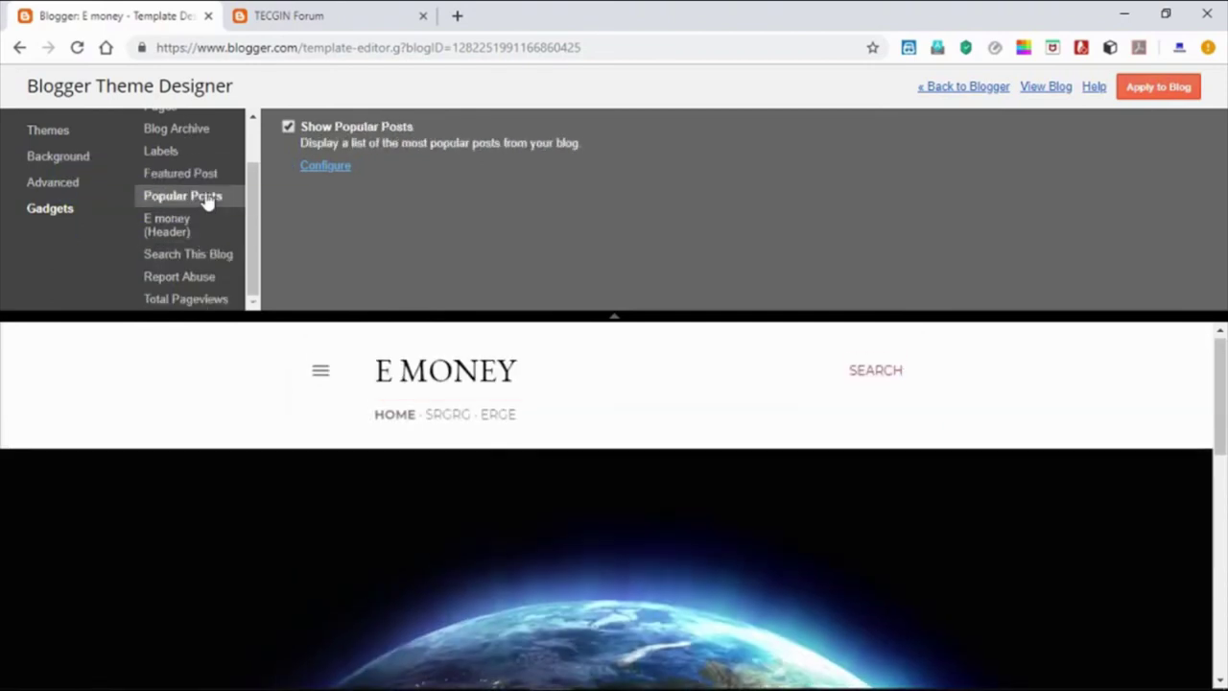
- Apply the customized theme to the blog and check the preview down to its footer
scroll(206, 199, "up", 1)
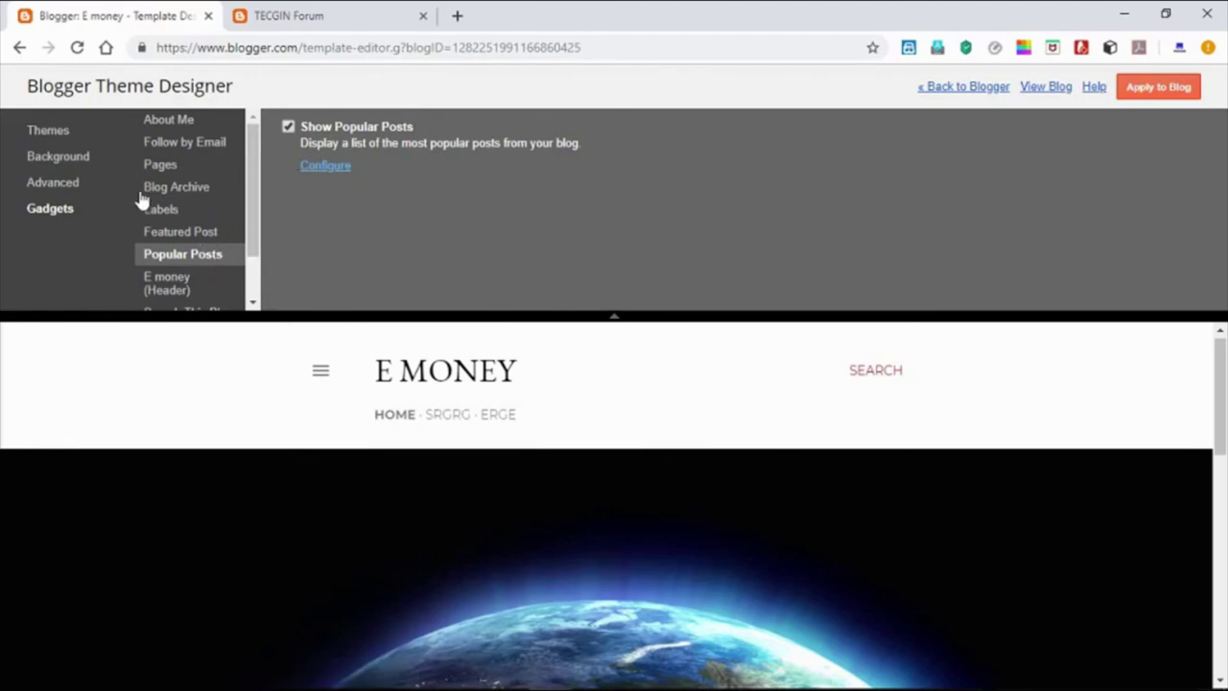
left_click(1177, 86)
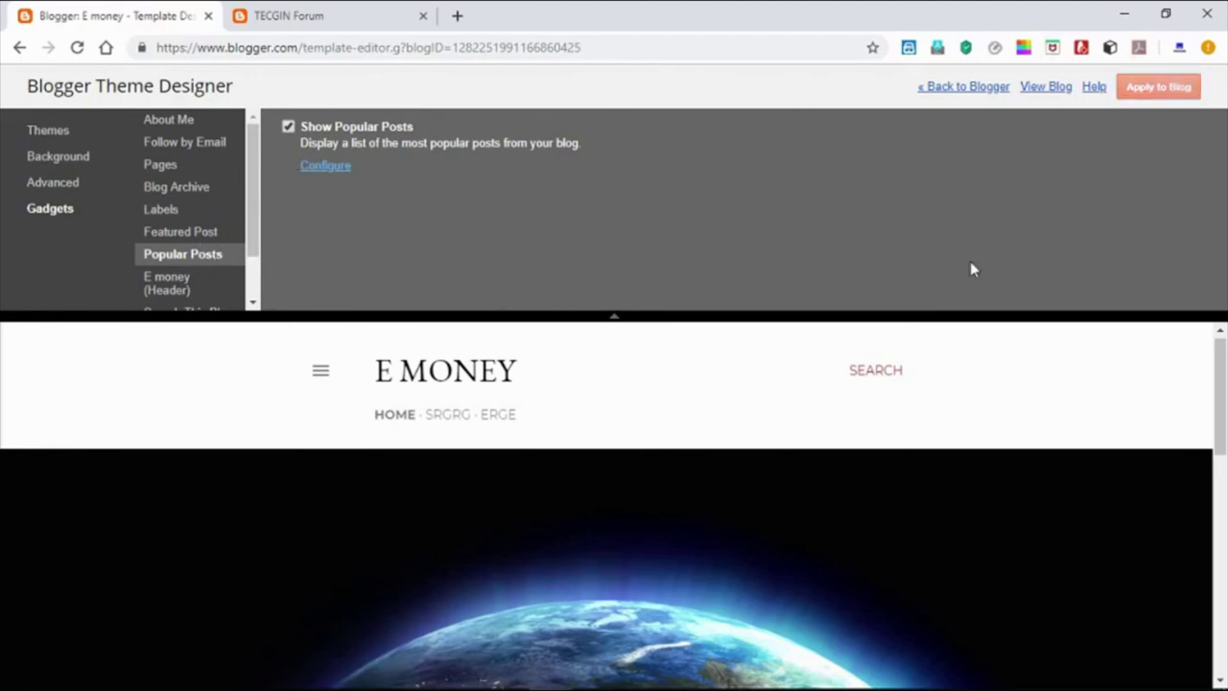
scroll(945, 368, "down", 10)
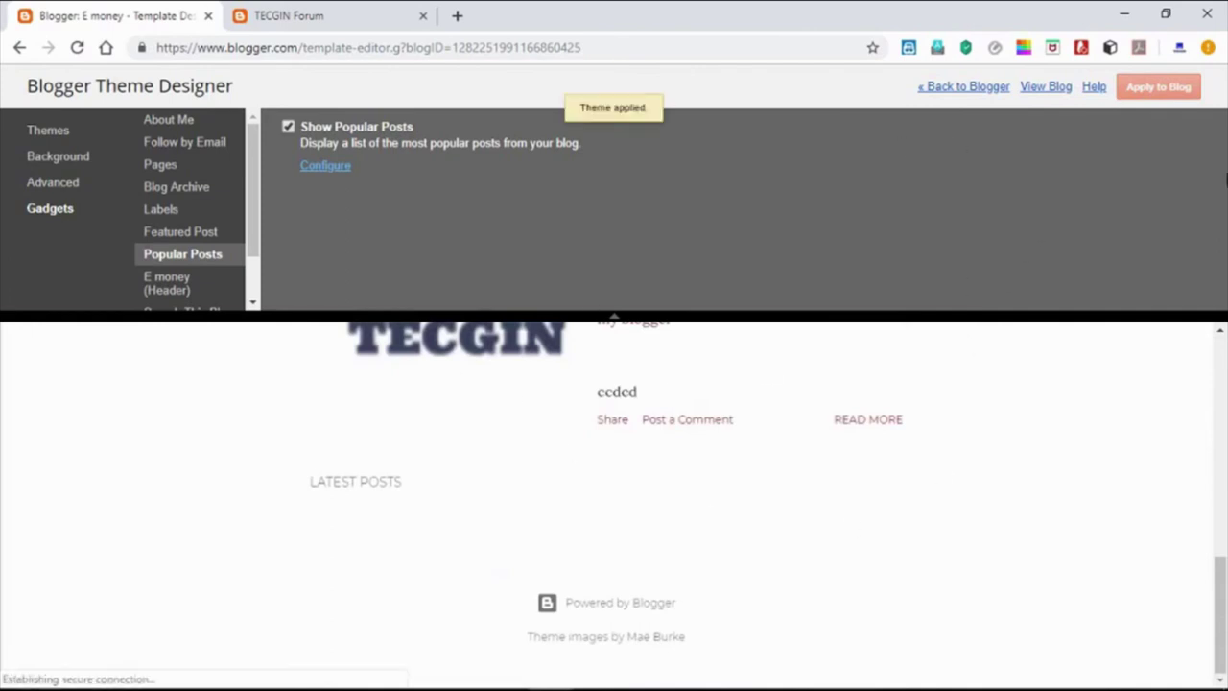
- View the live E money blog and examine its header, featured post and latest posts sections
left_click(1044, 89)
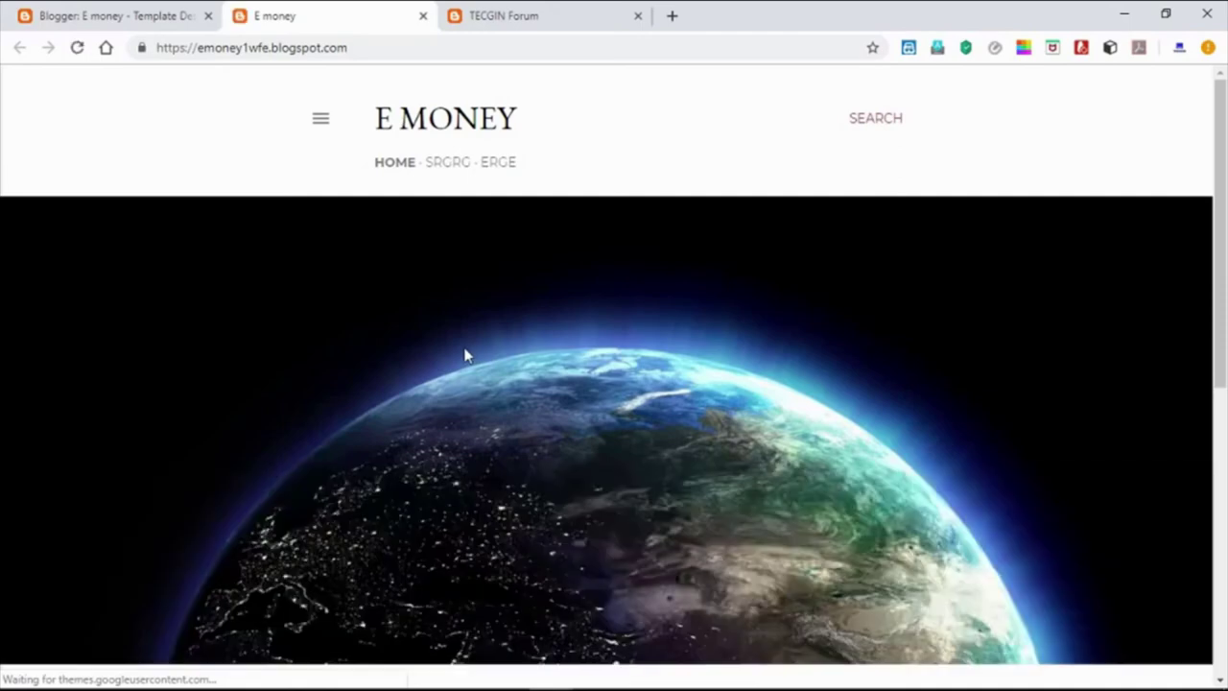
scroll(466, 351, "down", 5)
scroll(486, 351, "up", 3)
left_click_drag(1220, 370, 1224, 559)
scroll(1200, 471, "up", 10)
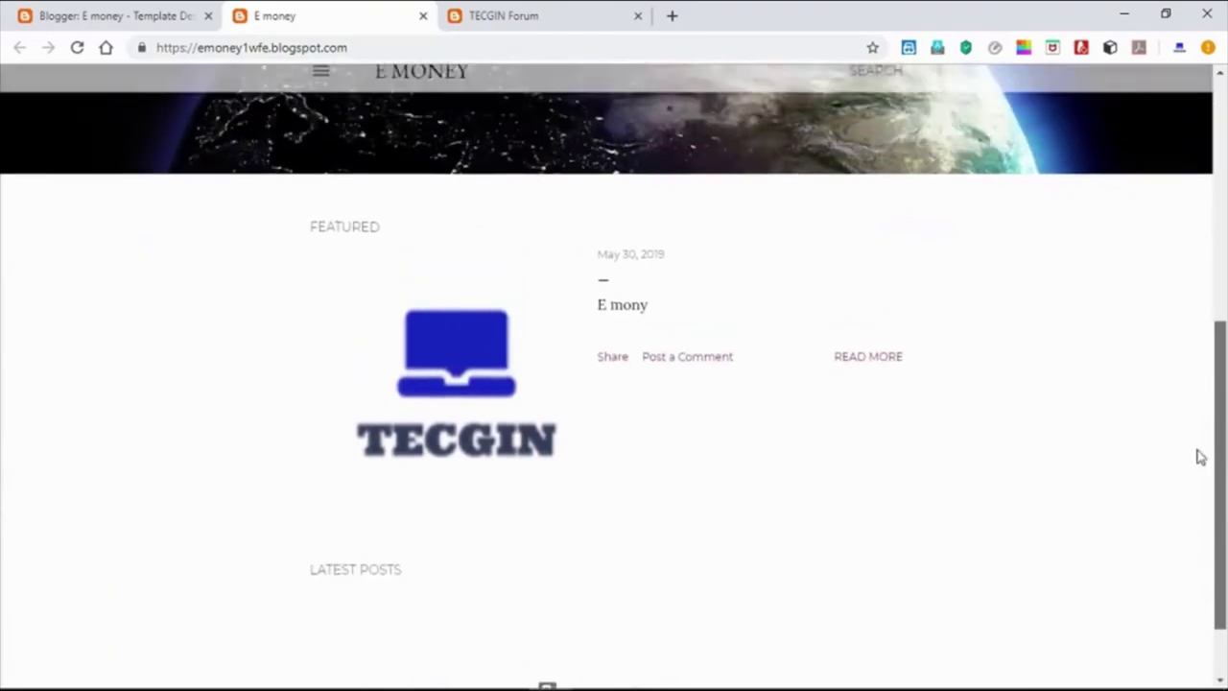
scroll(1055, 215, "down", 5)
scroll(995, 209, "up", 5)
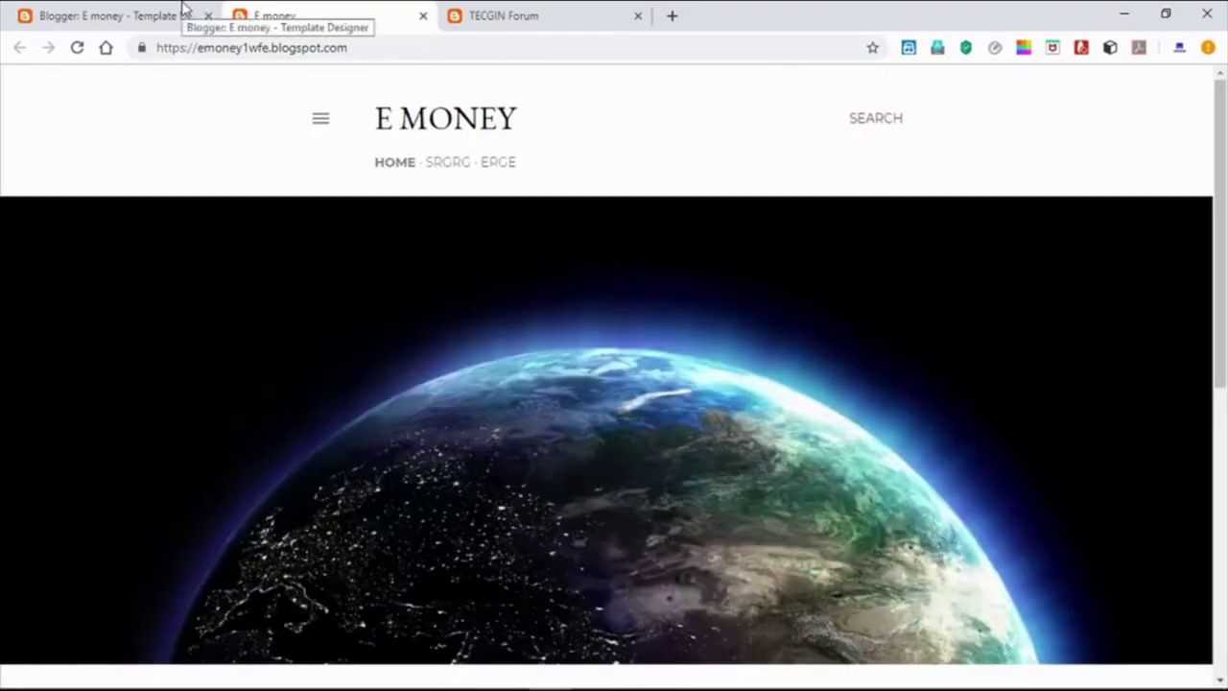
- Return from the live blog to the blog's theme overview and reopen the theme customization
left_click(113, 8)
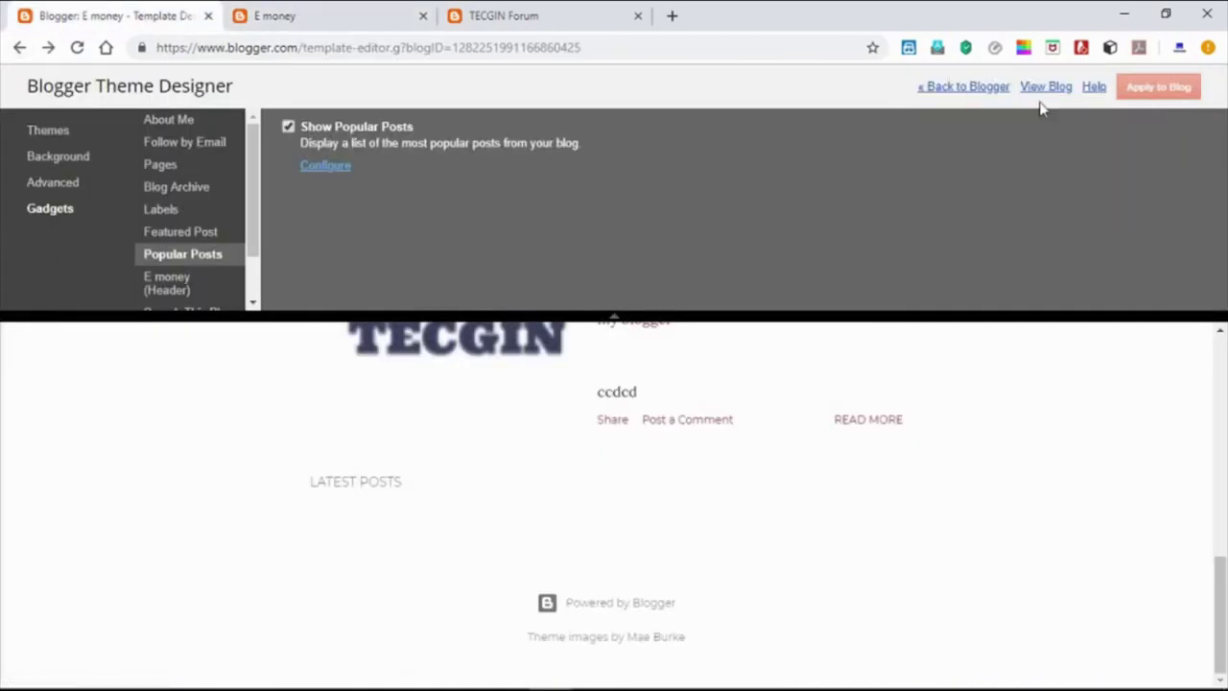
left_click(985, 88)
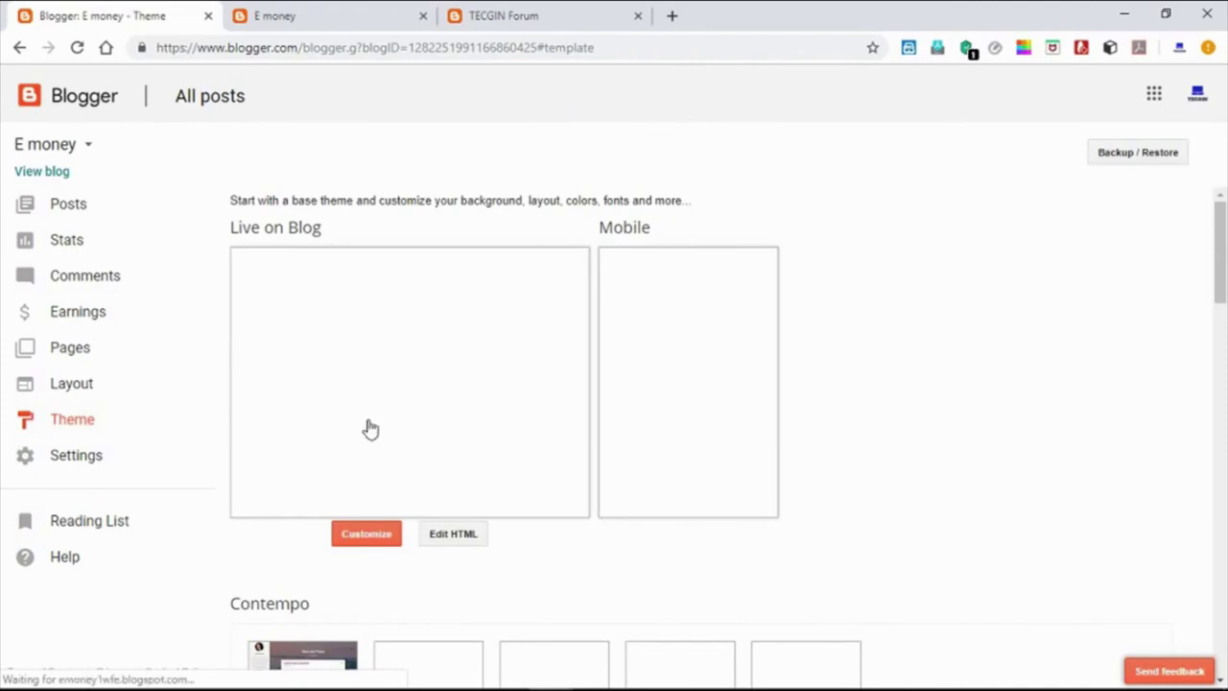
scroll(370, 425, "down", 6)
scroll(383, 419, "up", 6)
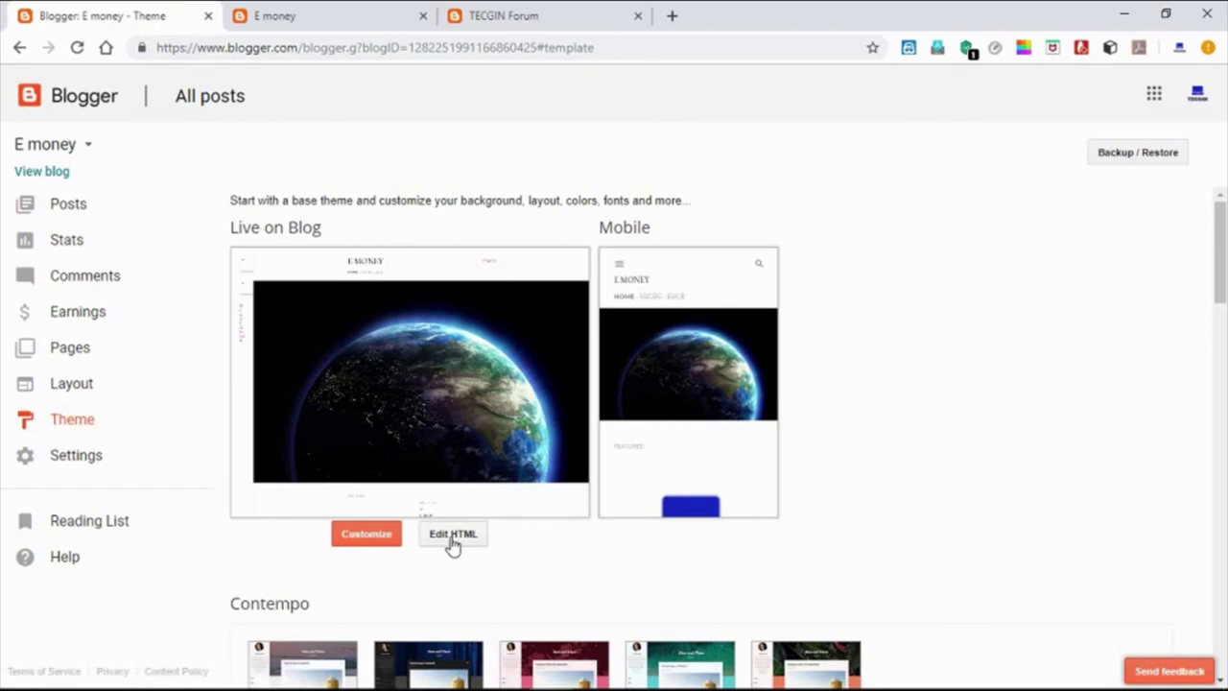
left_click(366, 538)
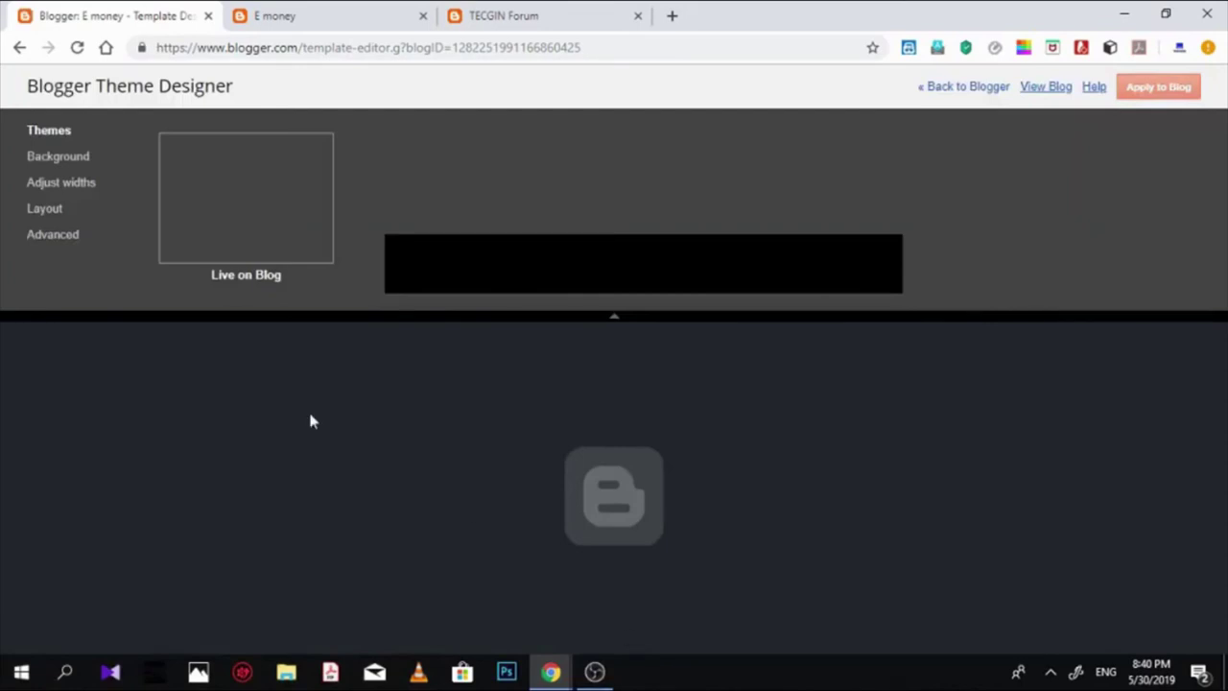
- Review the advanced theme options for posts and comments, and check the blog preview down to its footer
mouse_move(87, 165)
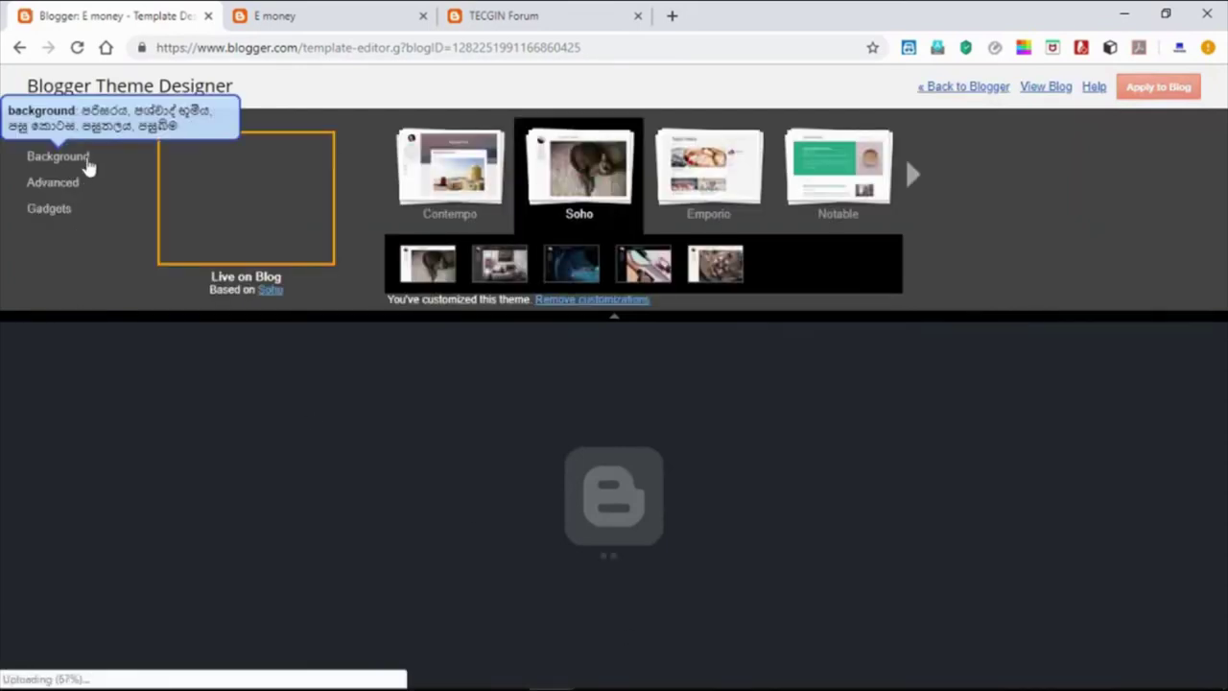
left_click(76, 188)
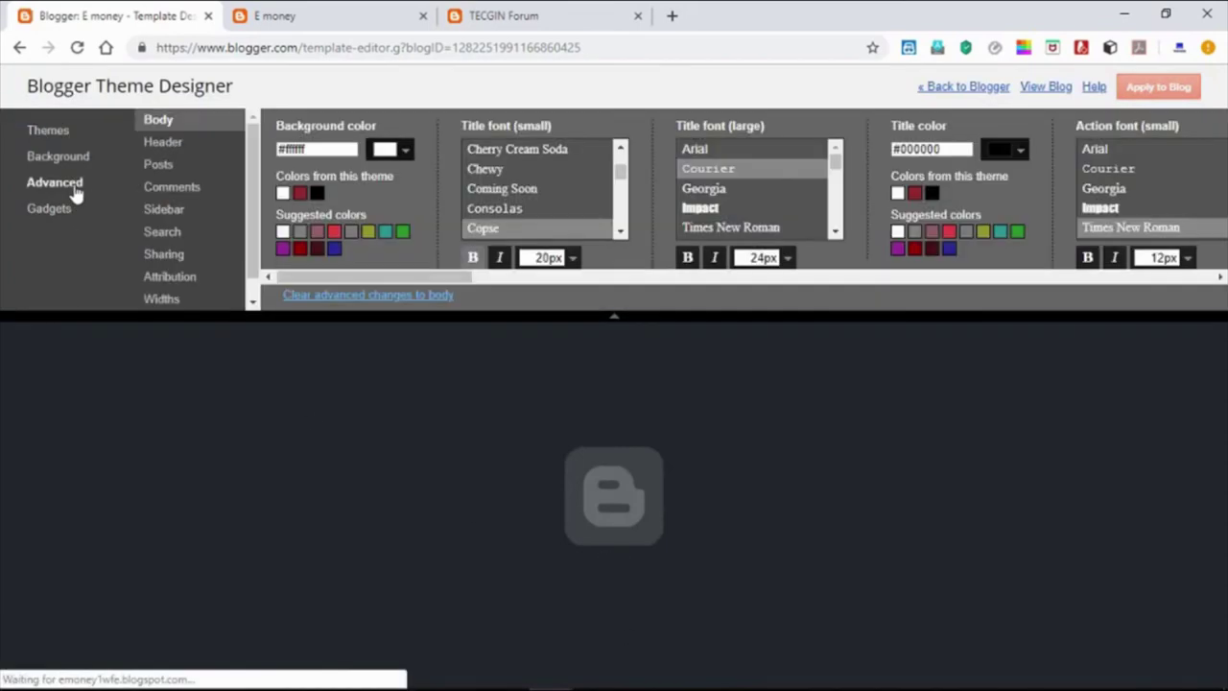
scroll(444, 247, "down", 2)
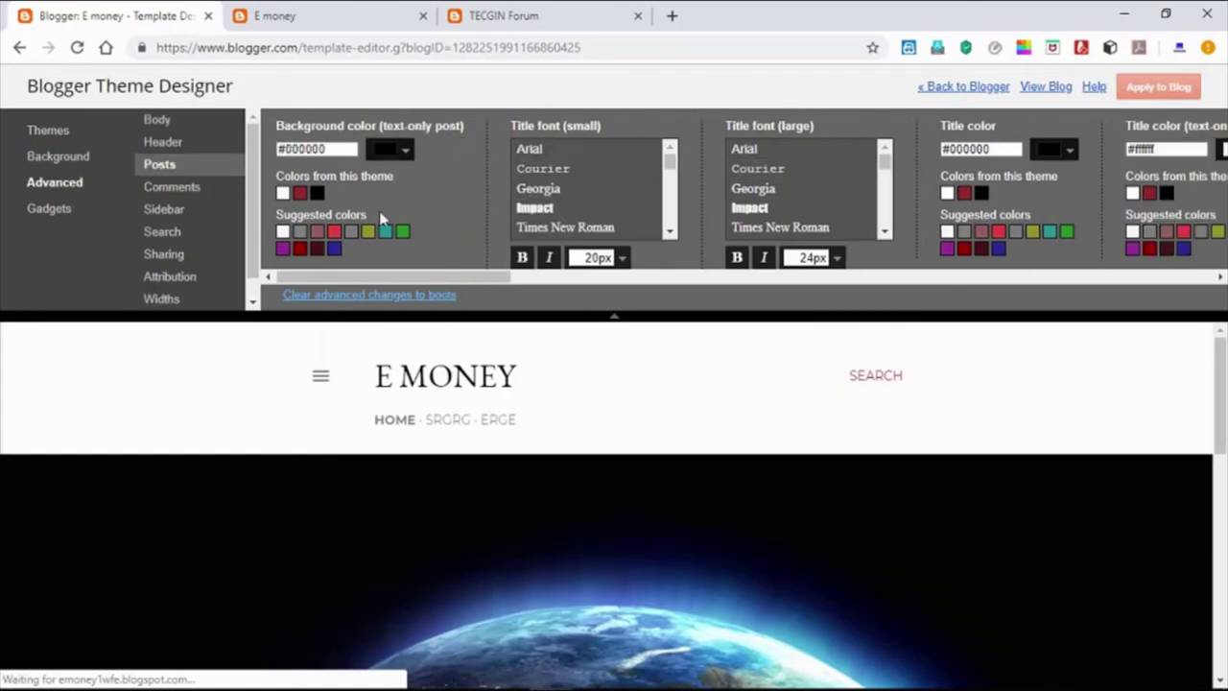
left_click(220, 234)
left_click(226, 187)
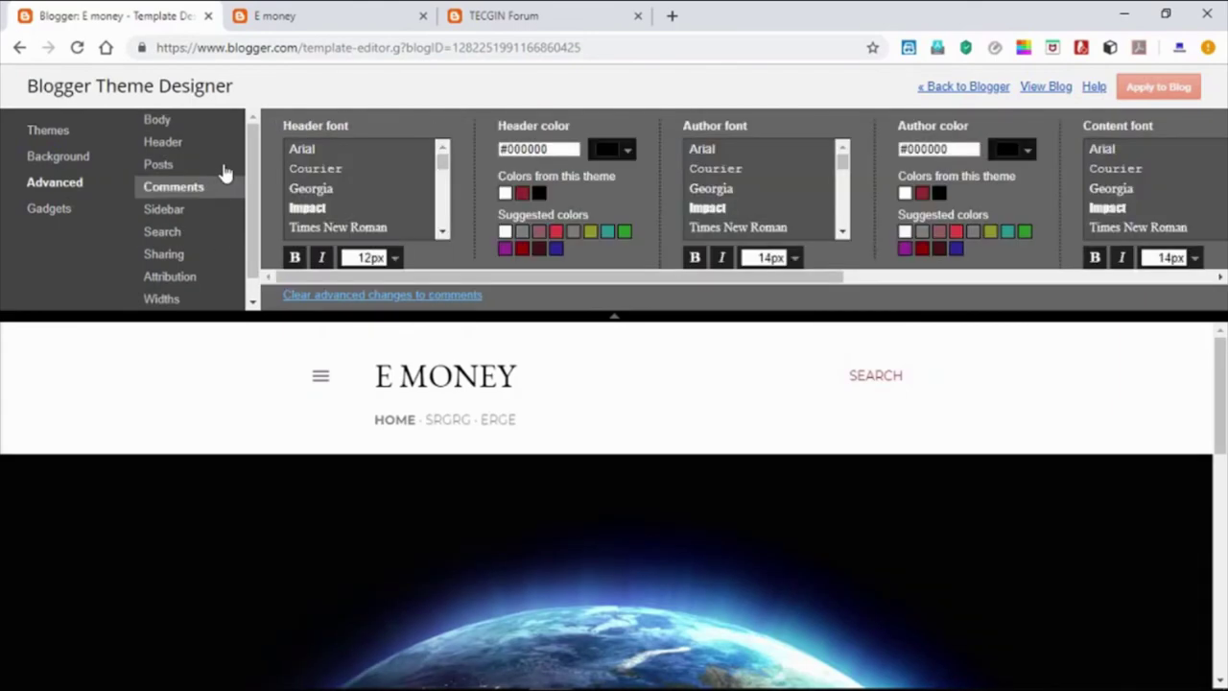
left_click(205, 168)
scroll(617, 450, "down", 10)
scroll(617, 451, "up", 10)
scroll(617, 451, "down", 10)
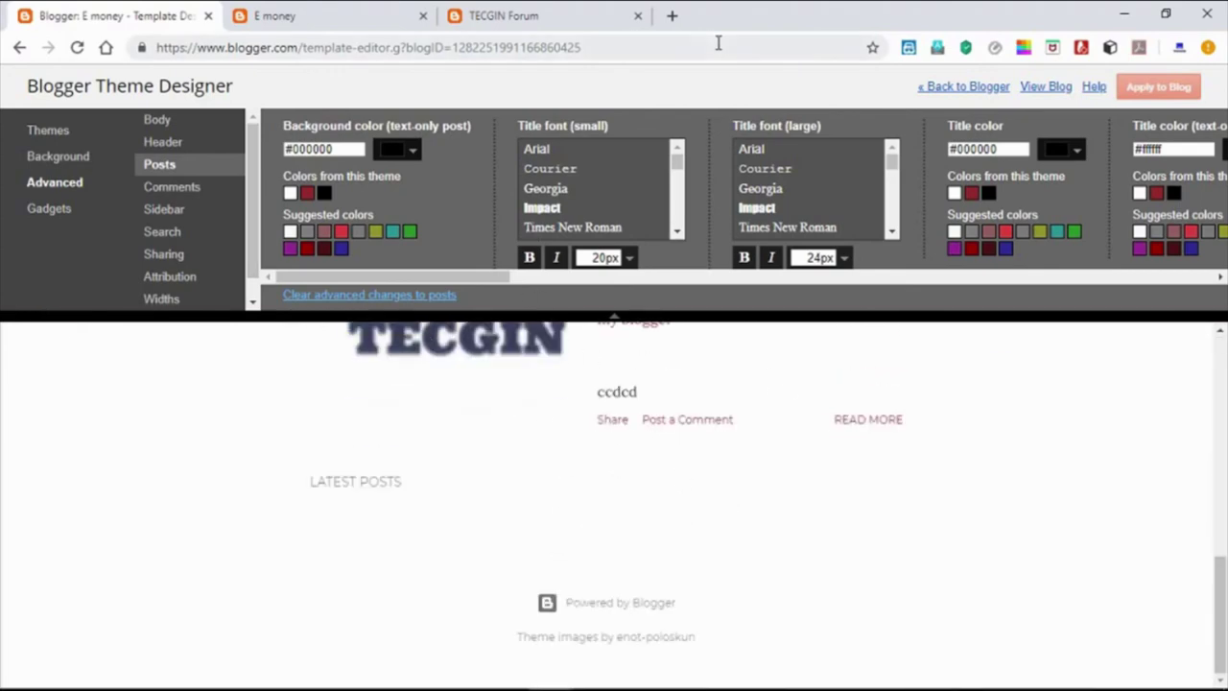
- Leave the theme designer and review the blog's Basic settings, from title and privacy to blog address, HTTPS redirect and permissions
left_click(921, 92)
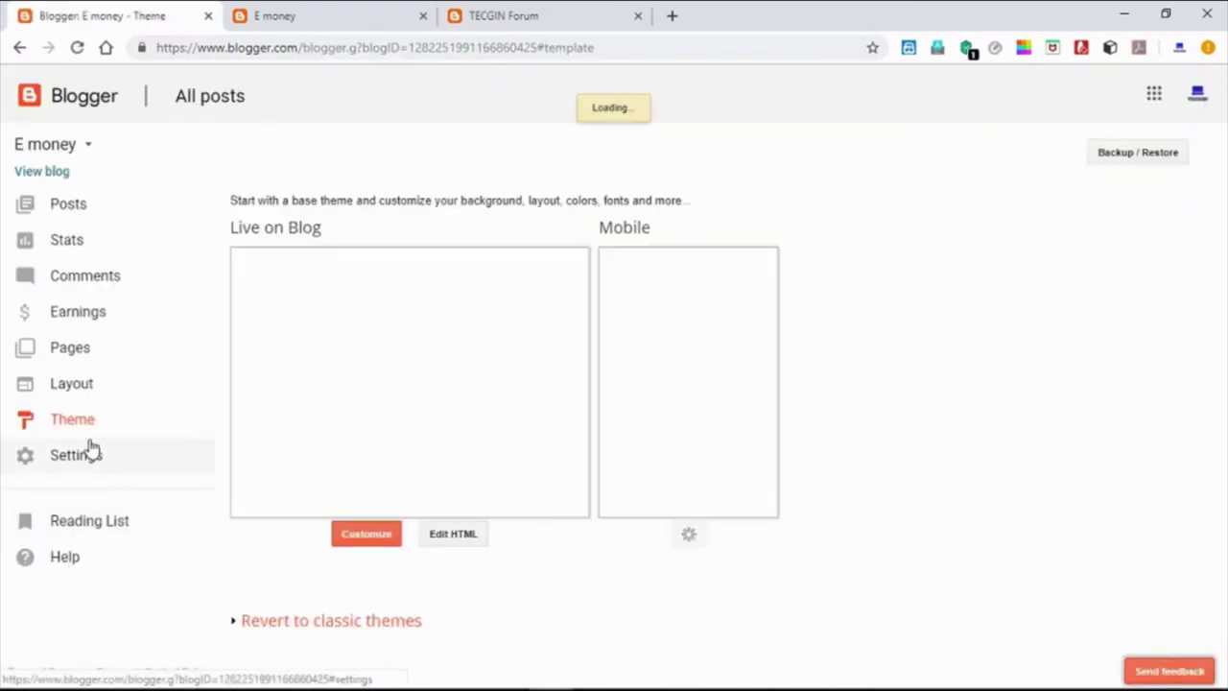
left_click(93, 465)
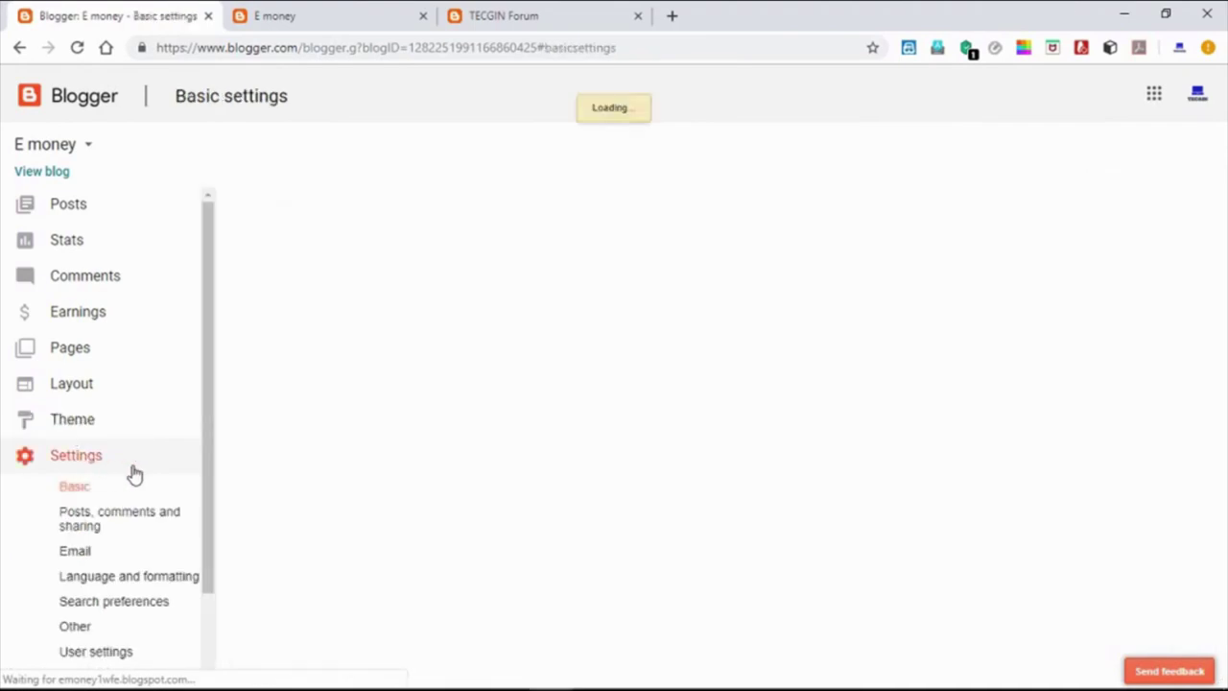
scroll(340, 465, "down", 2)
scroll(341, 464, "up", 2)
scroll(343, 463, "down", 2)
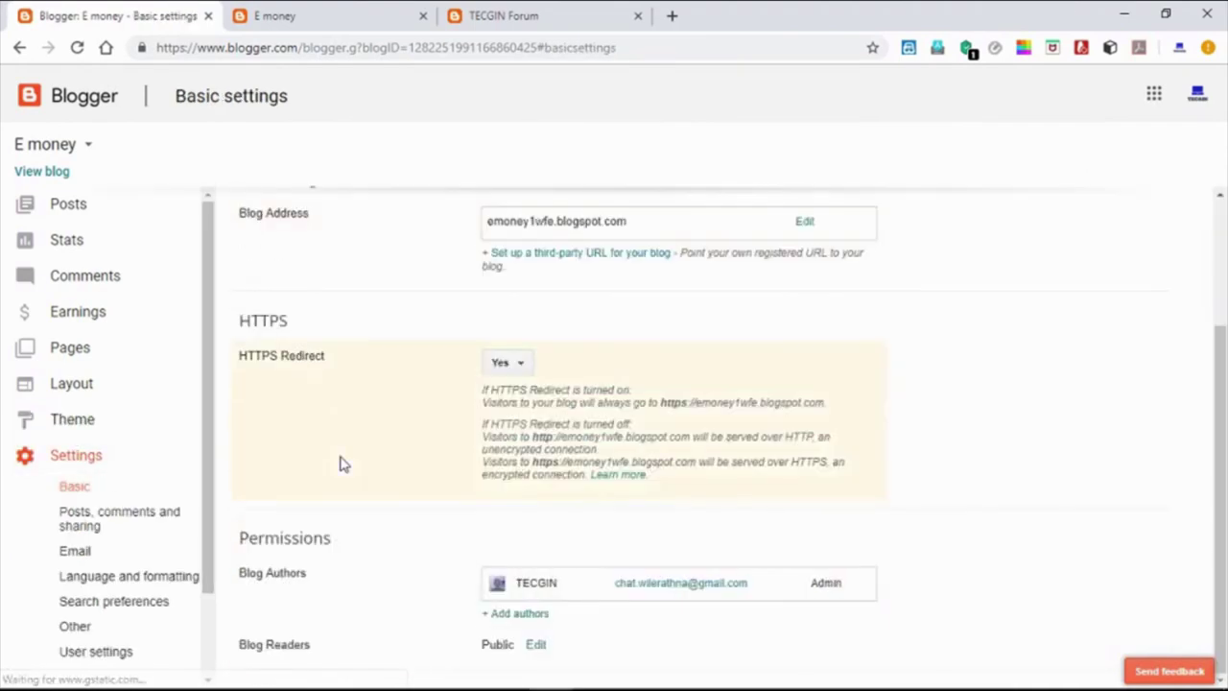
scroll(375, 422, "up", 2)
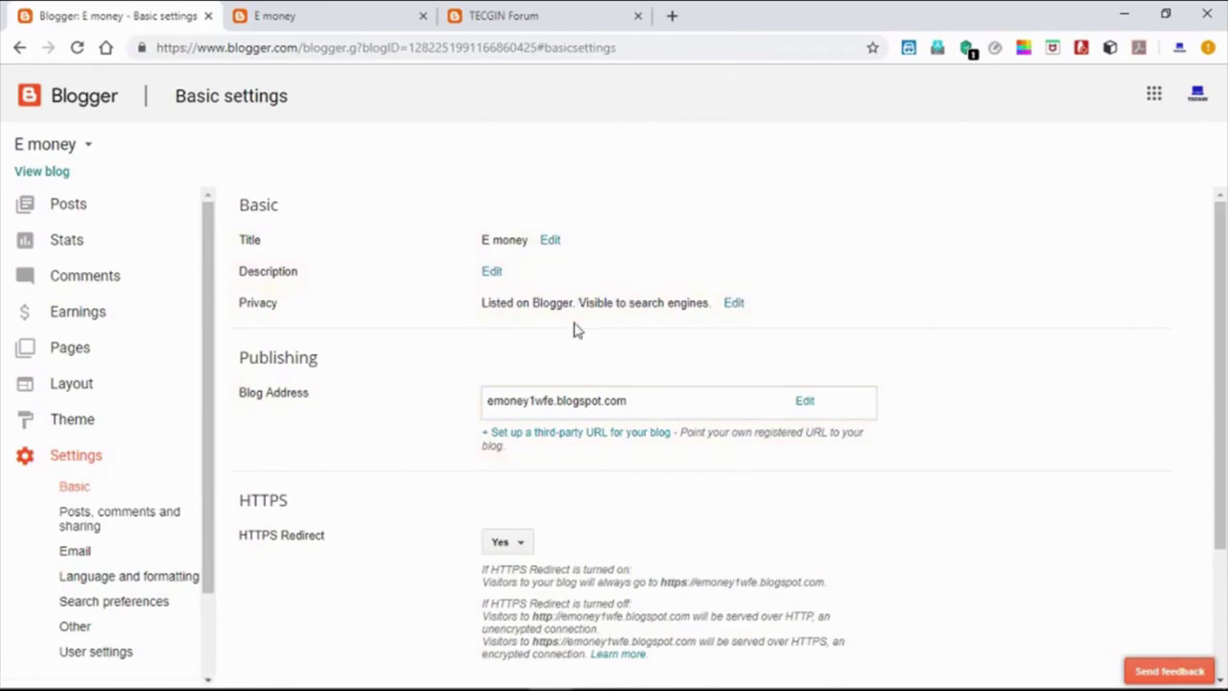
scroll(720, 511, "down", 2)
scroll(565, 509, "up", 2)
scroll(565, 509, "down", 2)
scroll(565, 509, "up", 2)
- Look through the blog's email, posts and comments, language and formatting, and search preferences settings
left_click(124, 550)
left_click(128, 534)
left_click(129, 576)
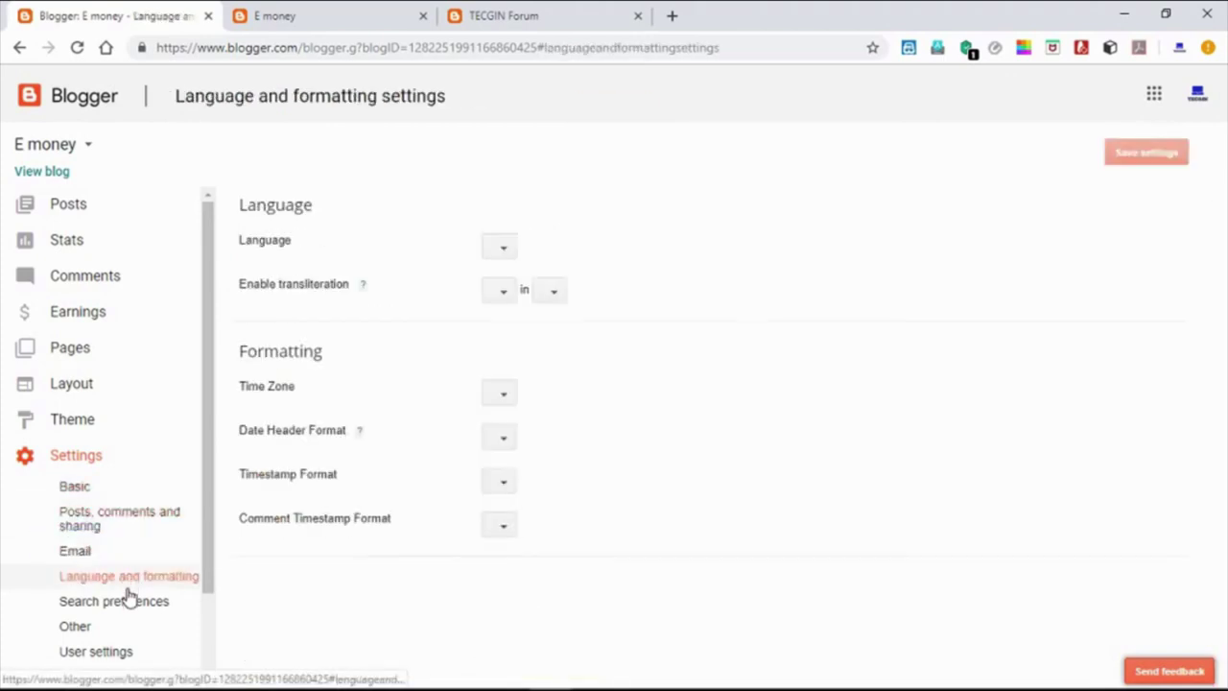
scroll(126, 592, "down", 1)
left_click(127, 497)
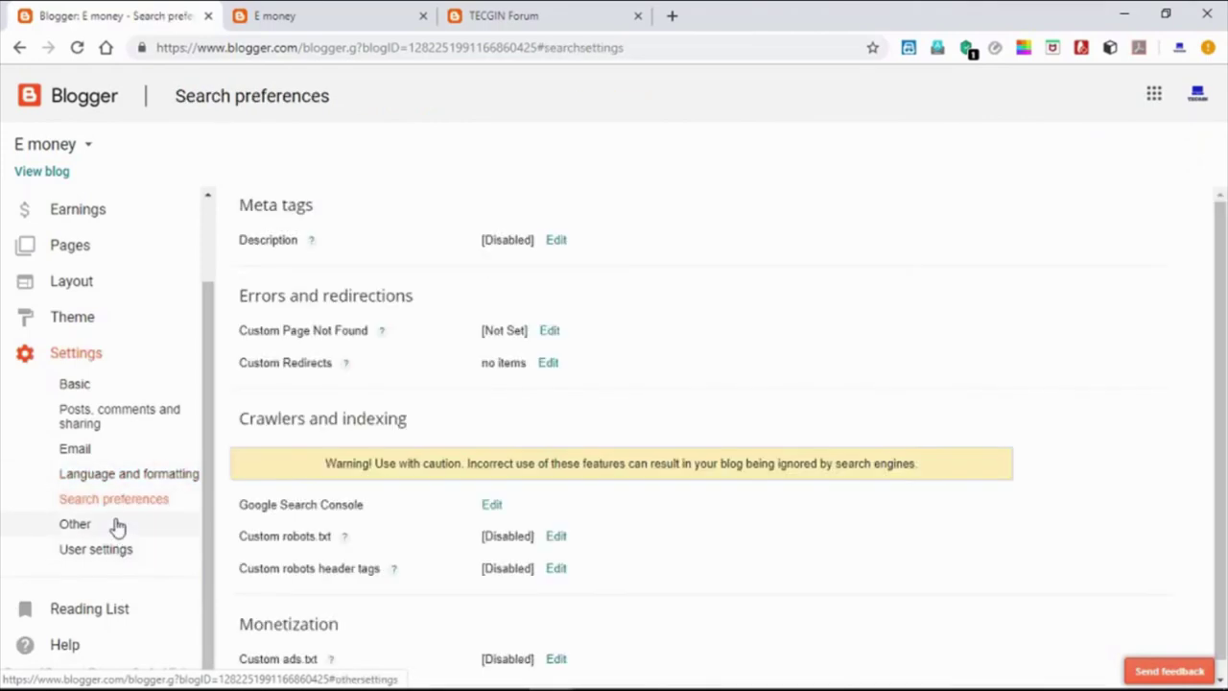
- View the Other settings and inspect the Delete blog dialog, closing it without deleting the blog
left_click(115, 525)
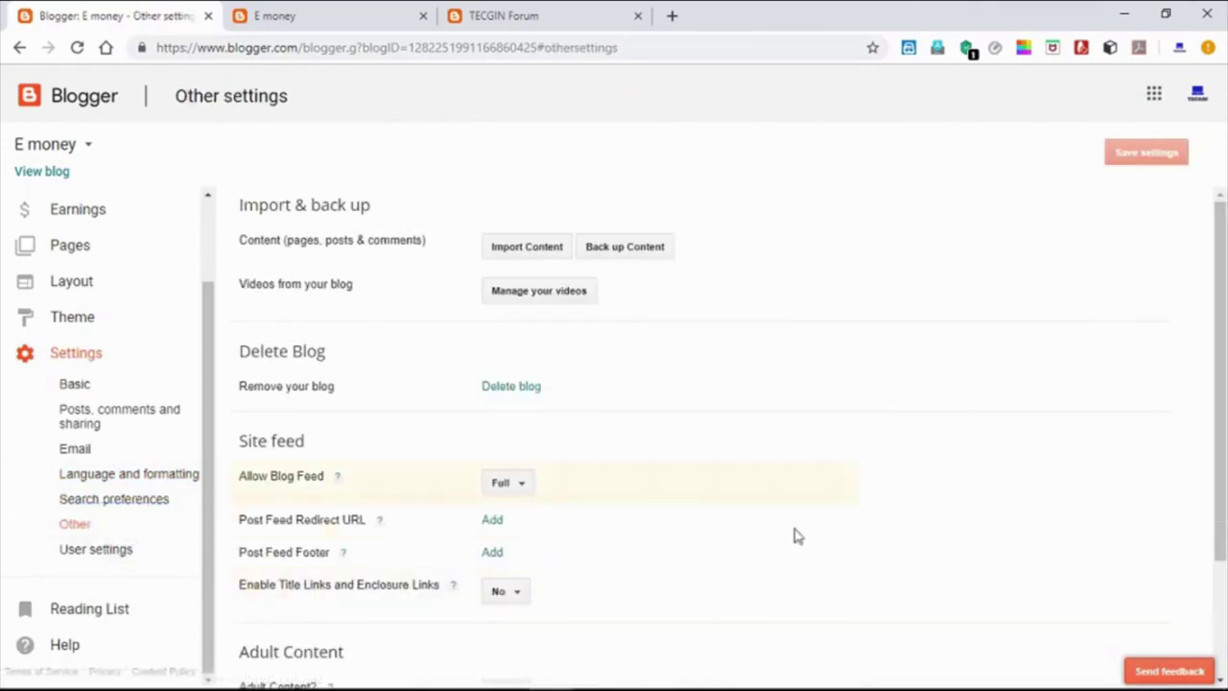
left_click(508, 388)
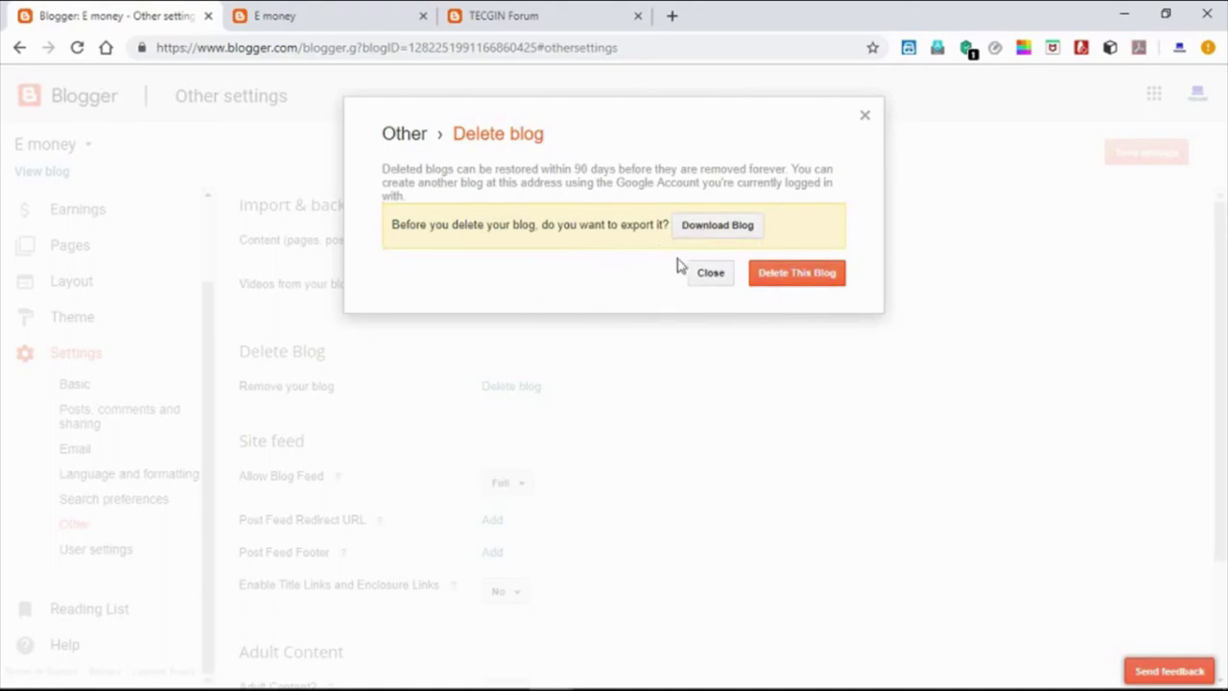
left_click(865, 115)
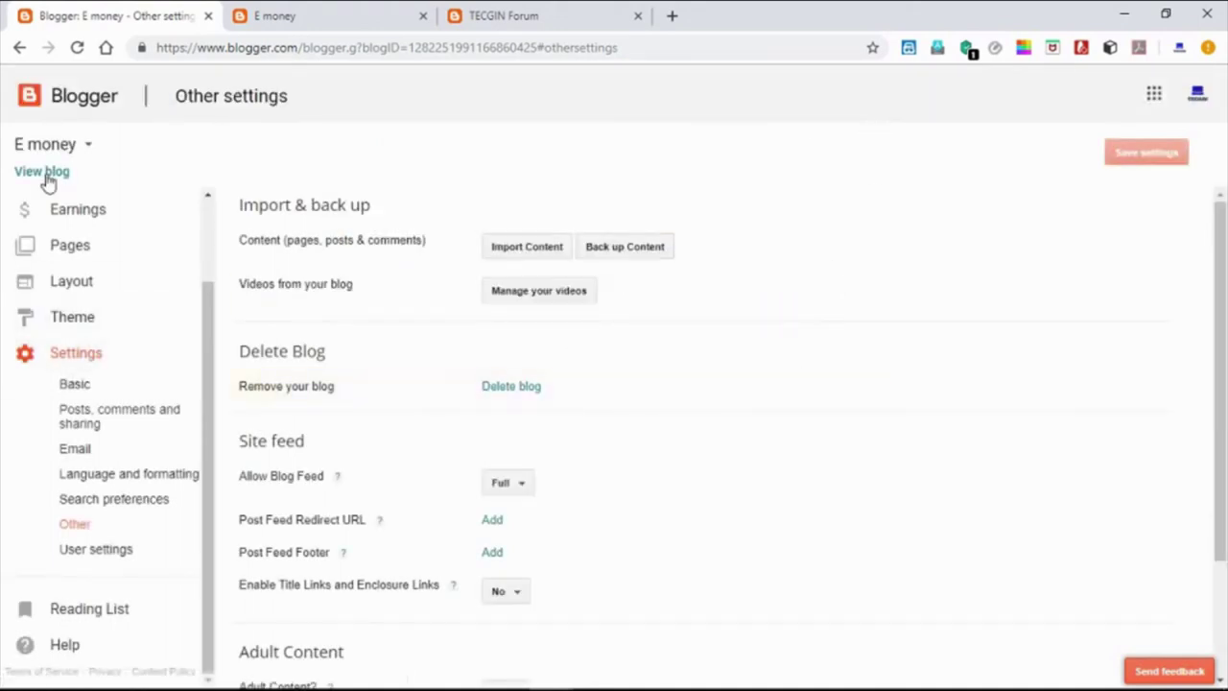